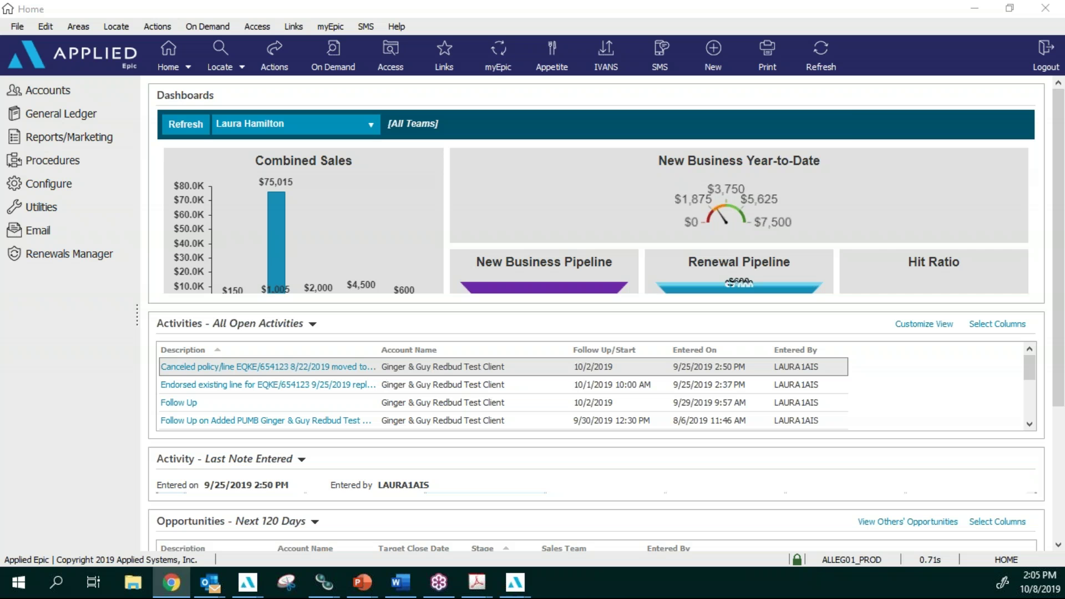
# Step: Switch to Chrome, open the ASNOA website and go to the Sales Academy page under ASNOA University
pyautogui.click(170, 582)
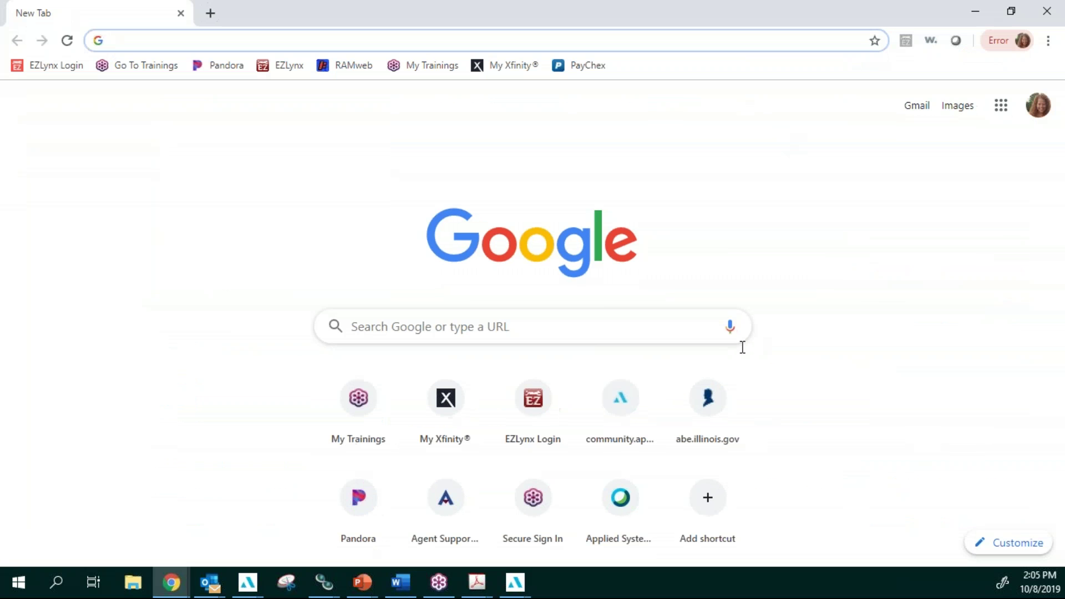
pyautogui.click(433, 517)
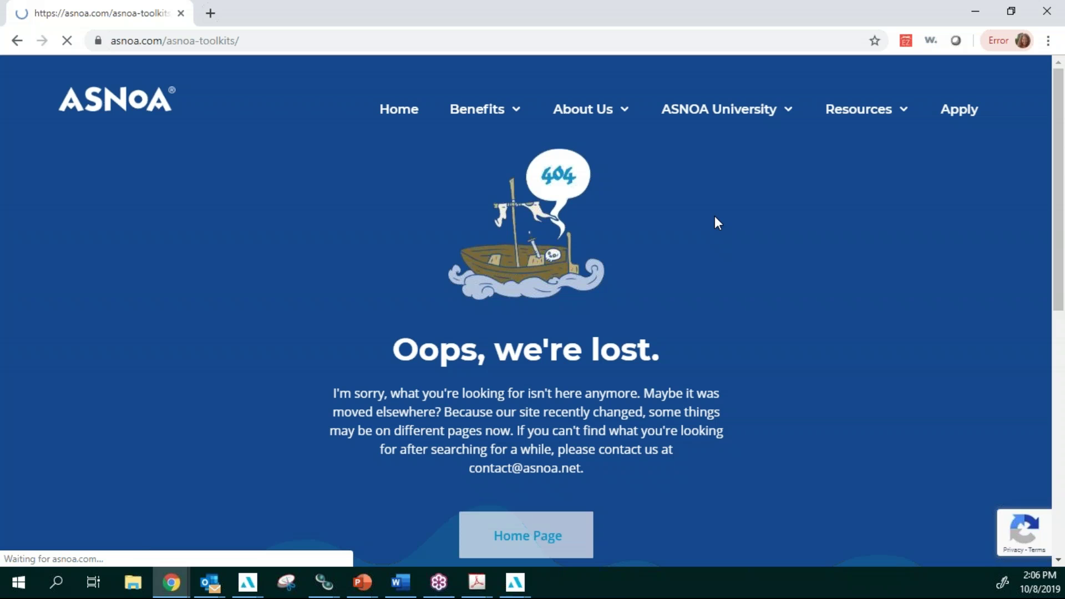
pyautogui.click(102, 109)
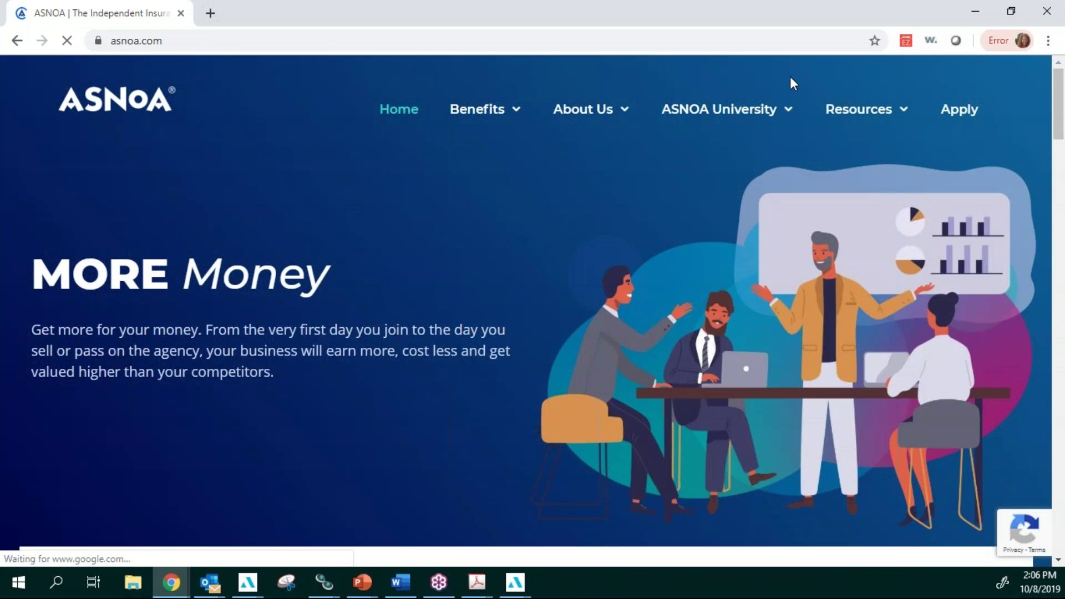
pyautogui.moveTo(764, 109)
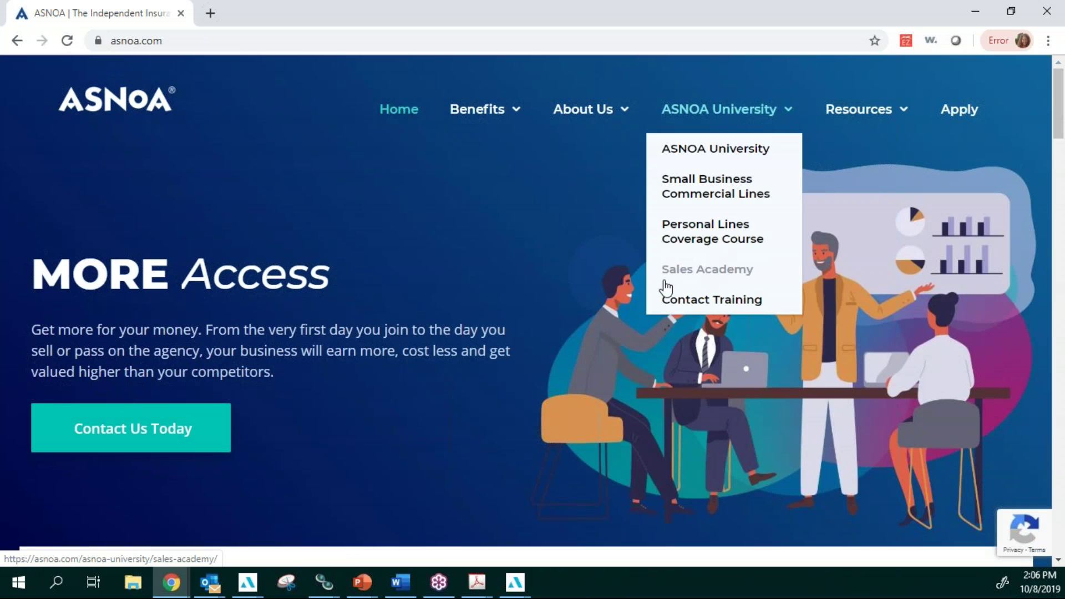
pyautogui.click(712, 278)
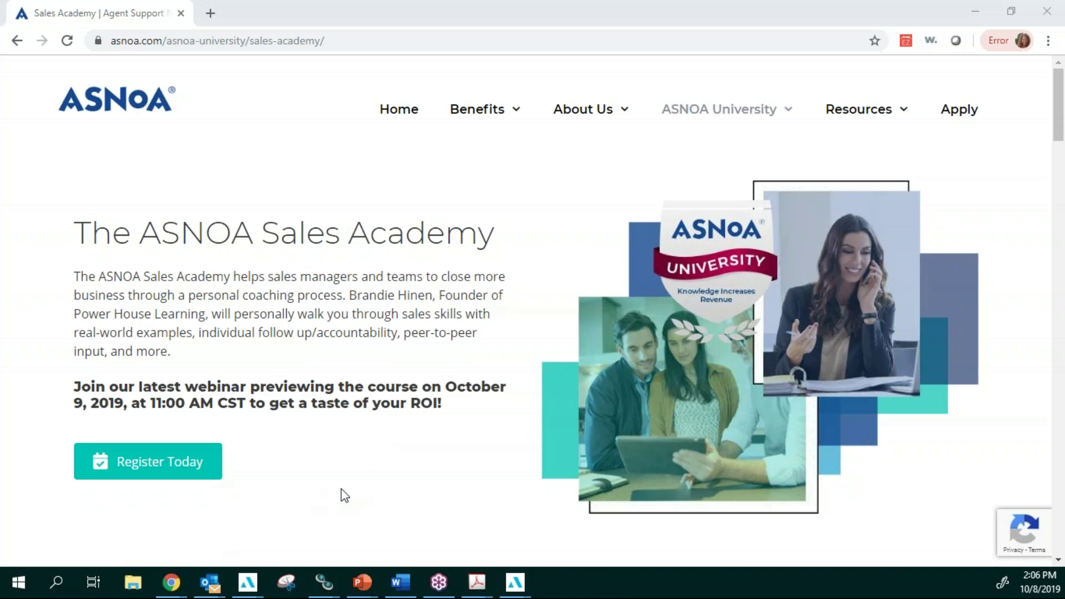
# Step: Review the Sales Academy page from the webinar announcement to the attendance sections, and return to Applied Epic
pyautogui.click(344, 495)
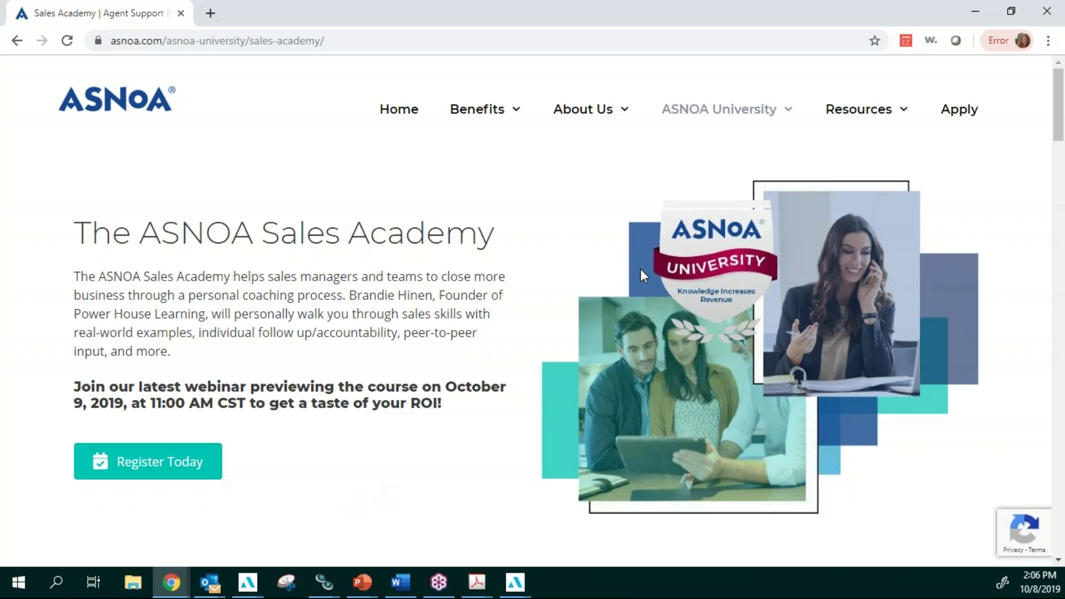
pyautogui.moveTo(728, 120)
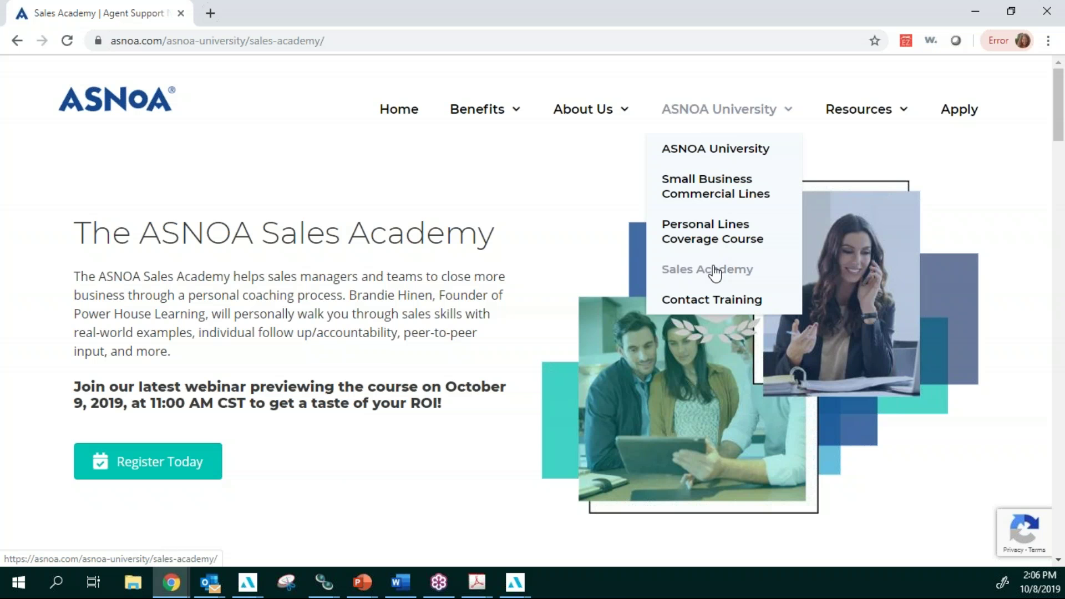
pyautogui.scroll(-5, 435, 448)
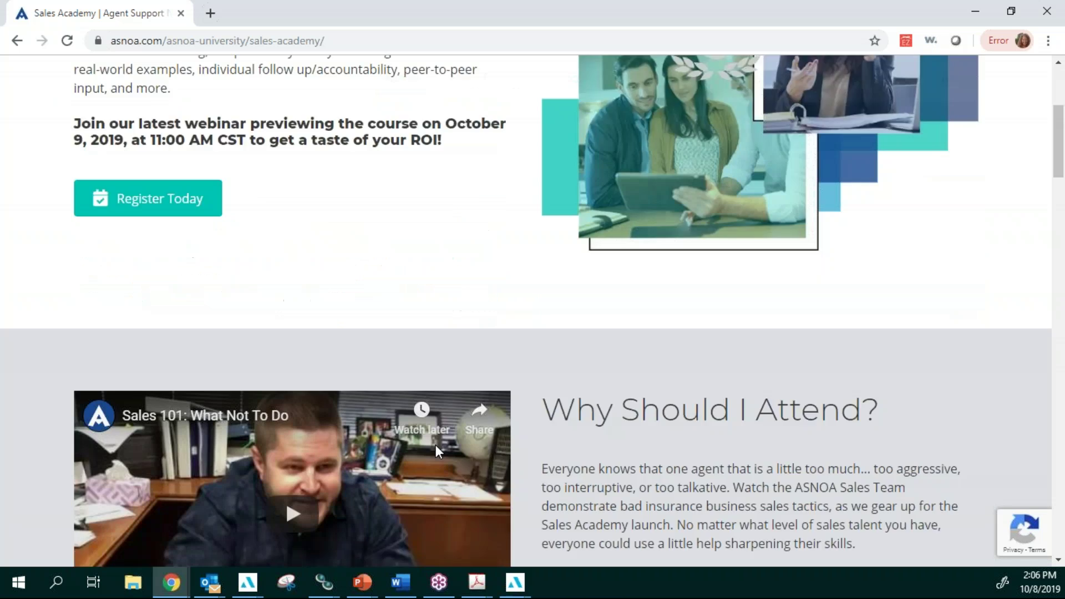
pyautogui.scroll(-3, 435, 446)
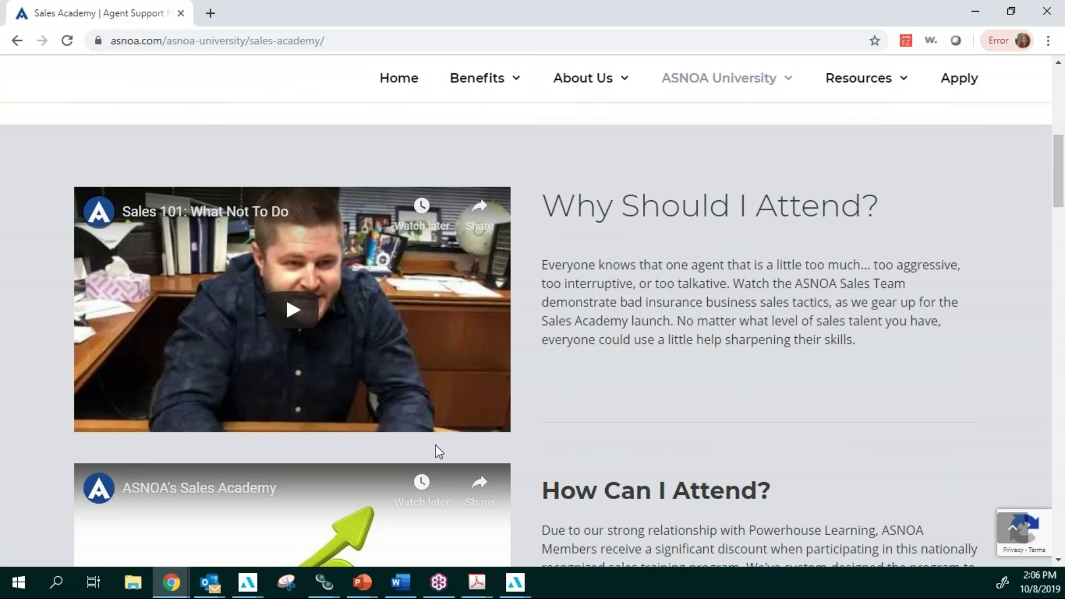
pyautogui.scroll(-2, 435, 447)
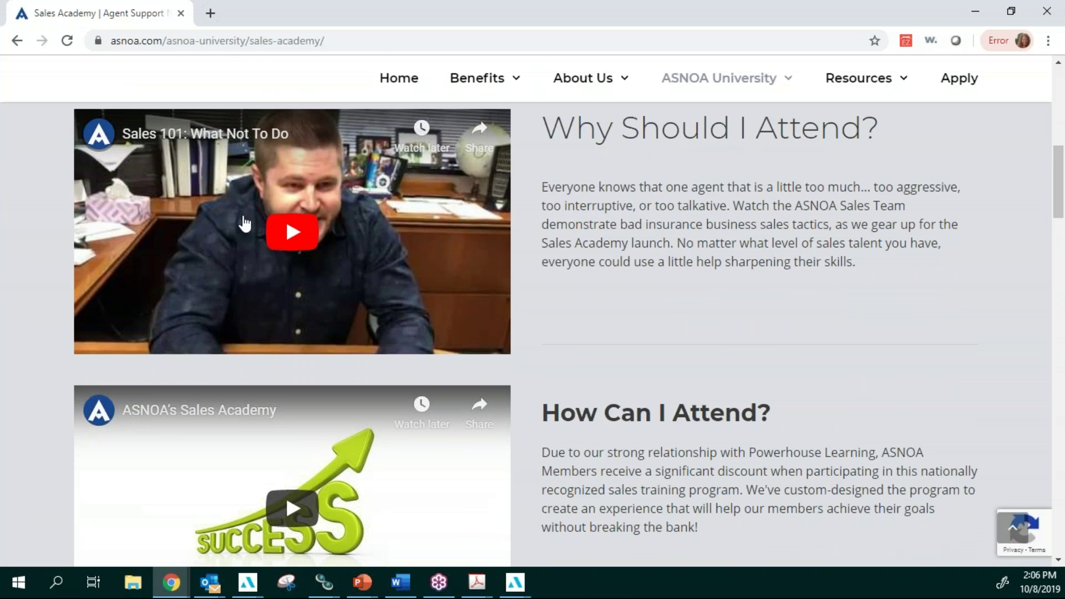
pyautogui.scroll(2, 650, 304)
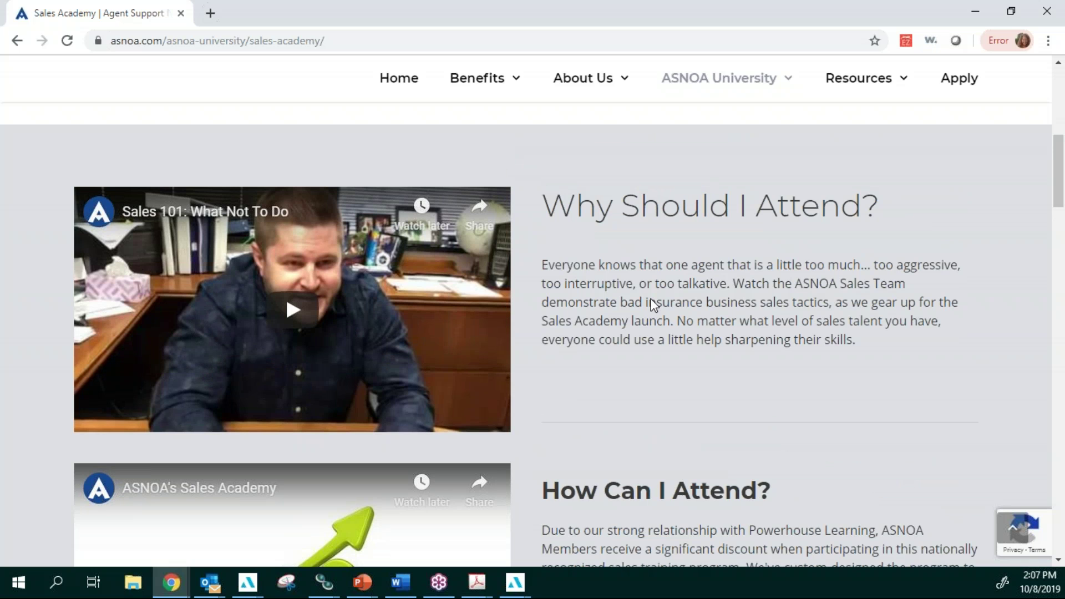
pyautogui.scroll(8, 653, 304)
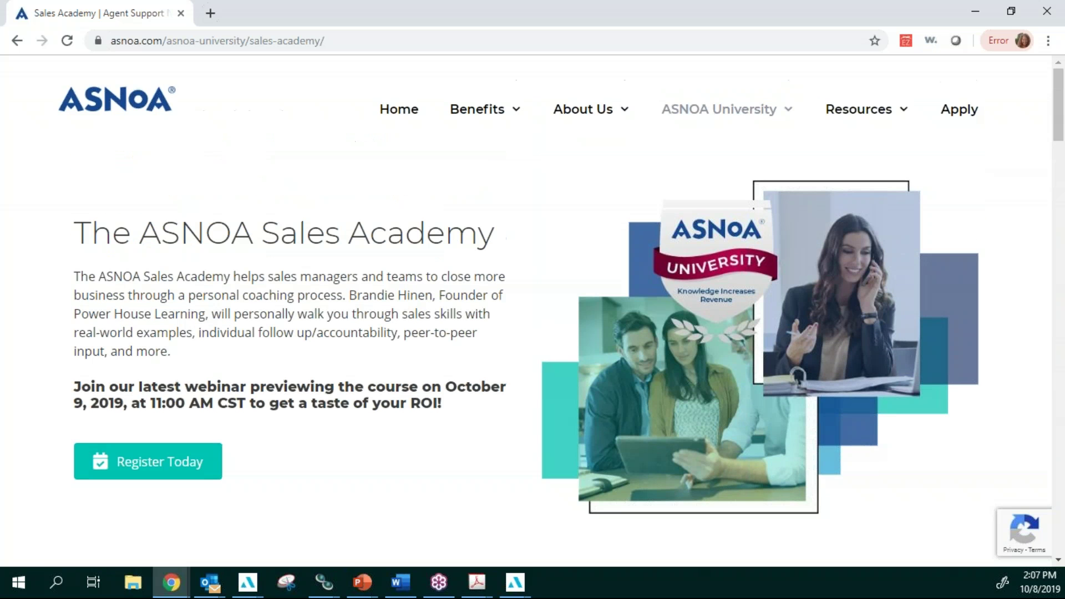
pyautogui.click(975, 11)
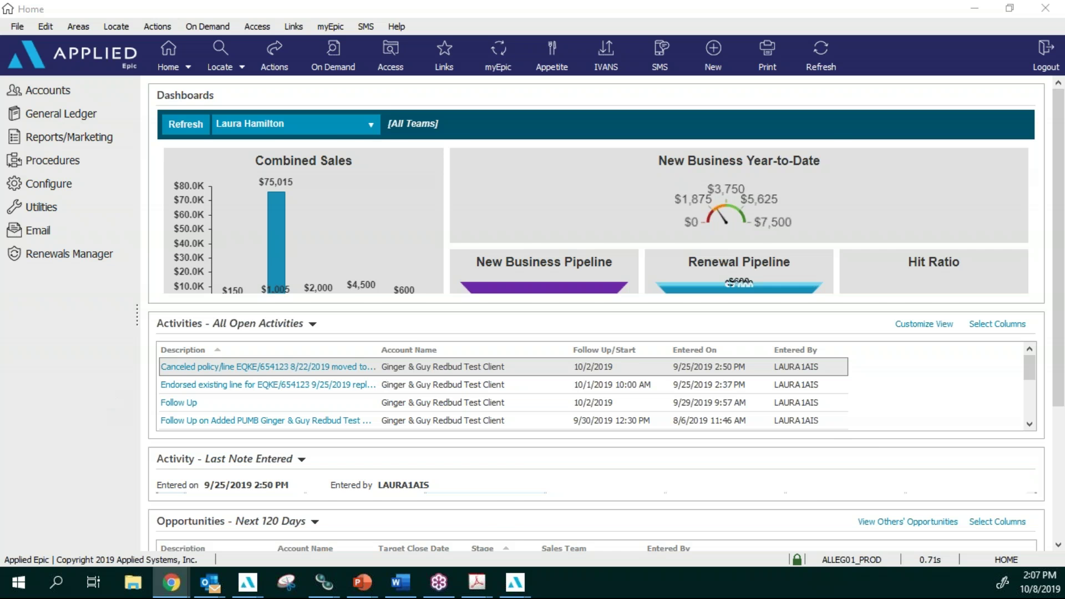
# Step: Review the Indiana and Colorado Outstanding Commissions PDFs in Adobe Acrobat, including both Colorado pages, and minimize them
pyautogui.click(478, 582)
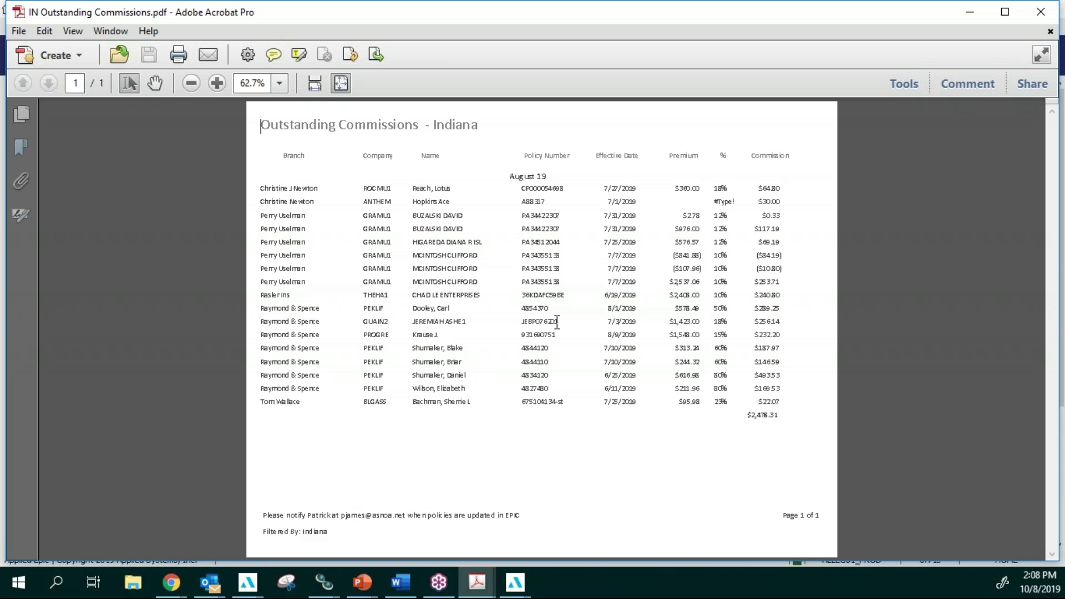
pyautogui.click(477, 582)
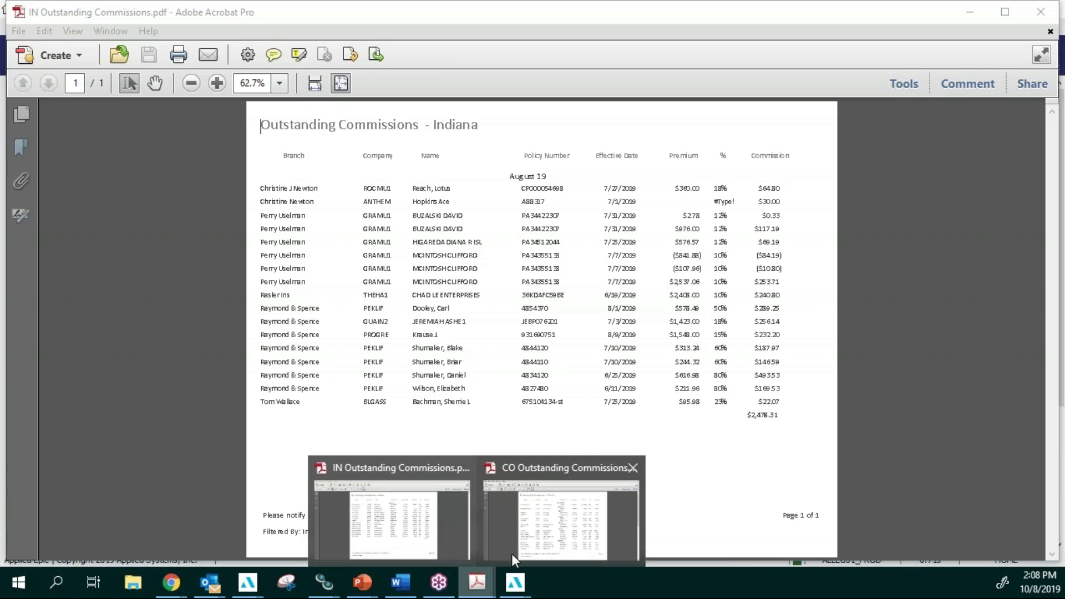
pyautogui.click(562, 511)
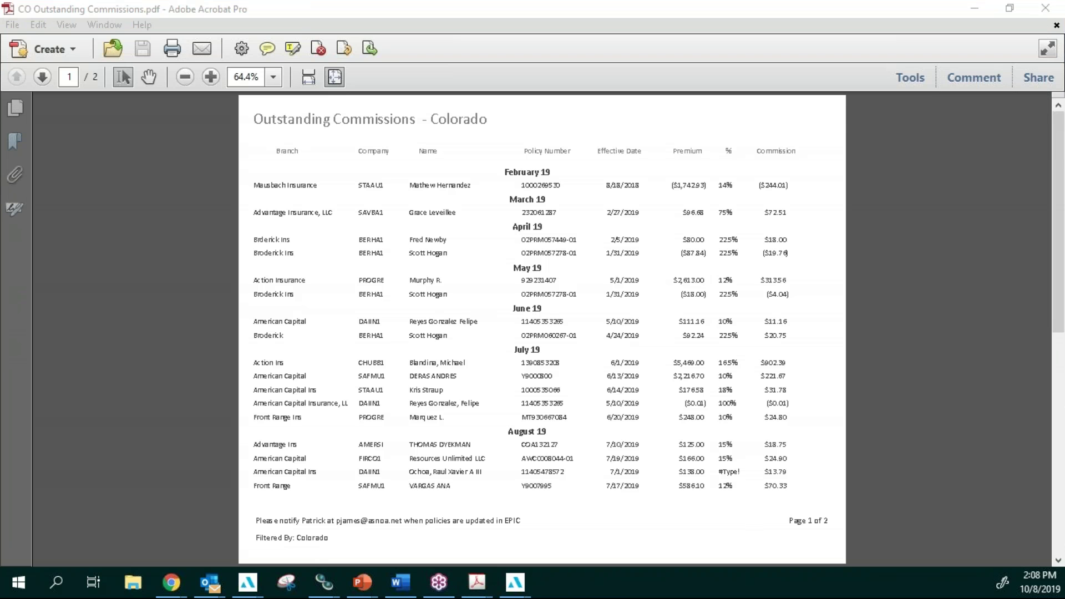
pyautogui.click(46, 79)
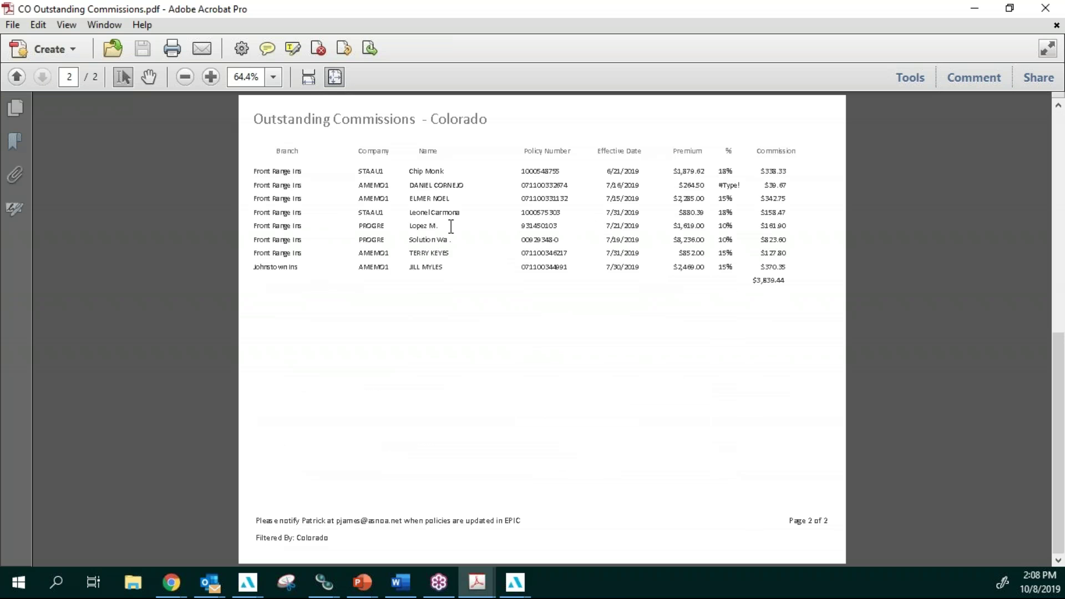
pyautogui.click(16, 77)
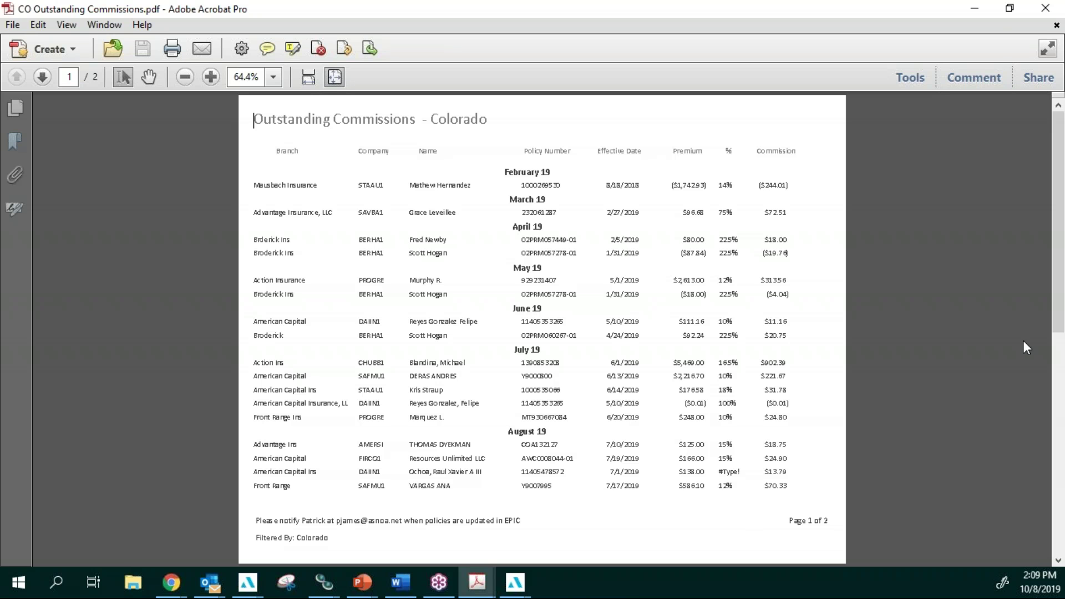
pyautogui.click(979, 17)
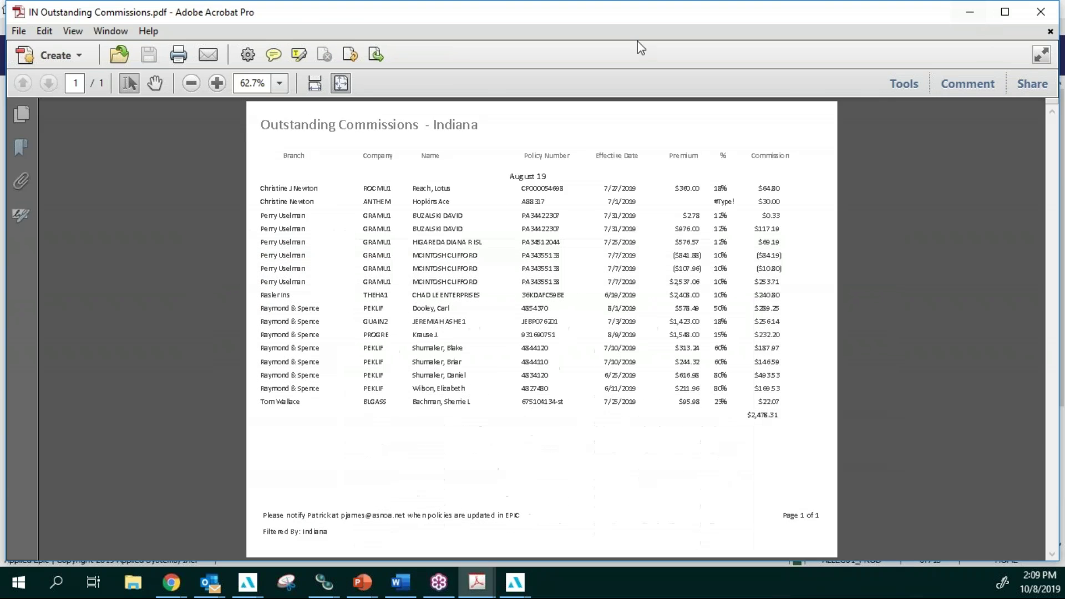
pyautogui.click(974, 9)
# Step: Locate client accounts in Applied Epic using the test client's last name and first initial G
pyautogui.click(243, 58)
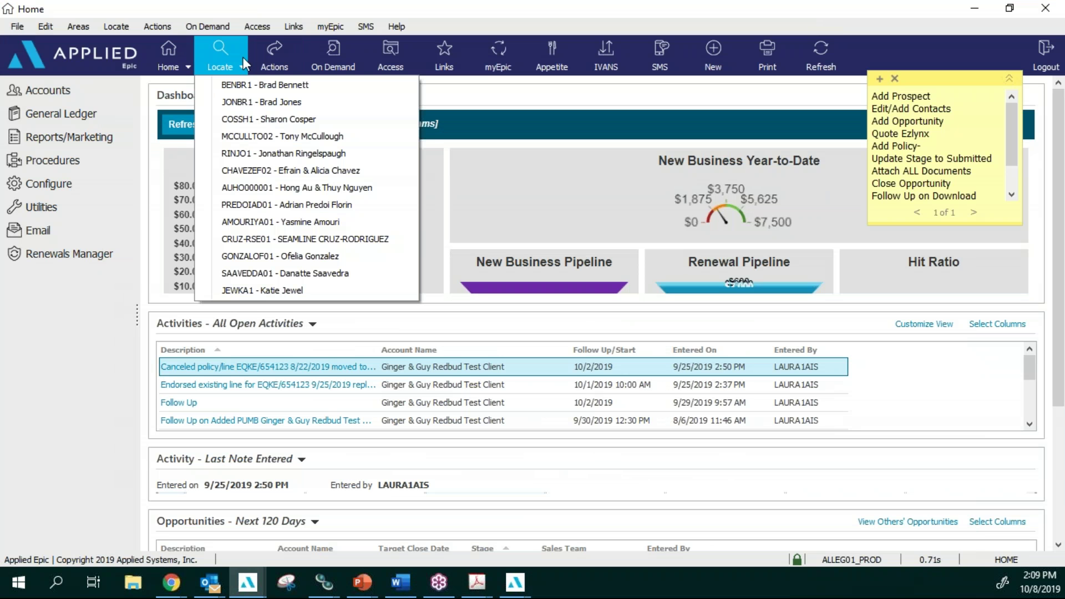
pyautogui.click(211, 56)
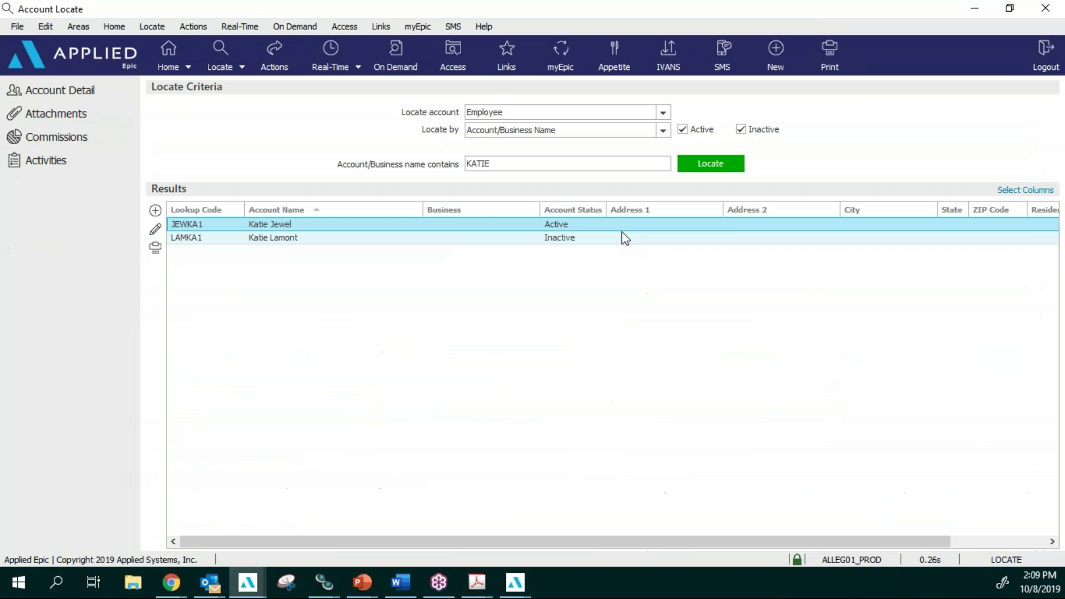
pyautogui.click(664, 113)
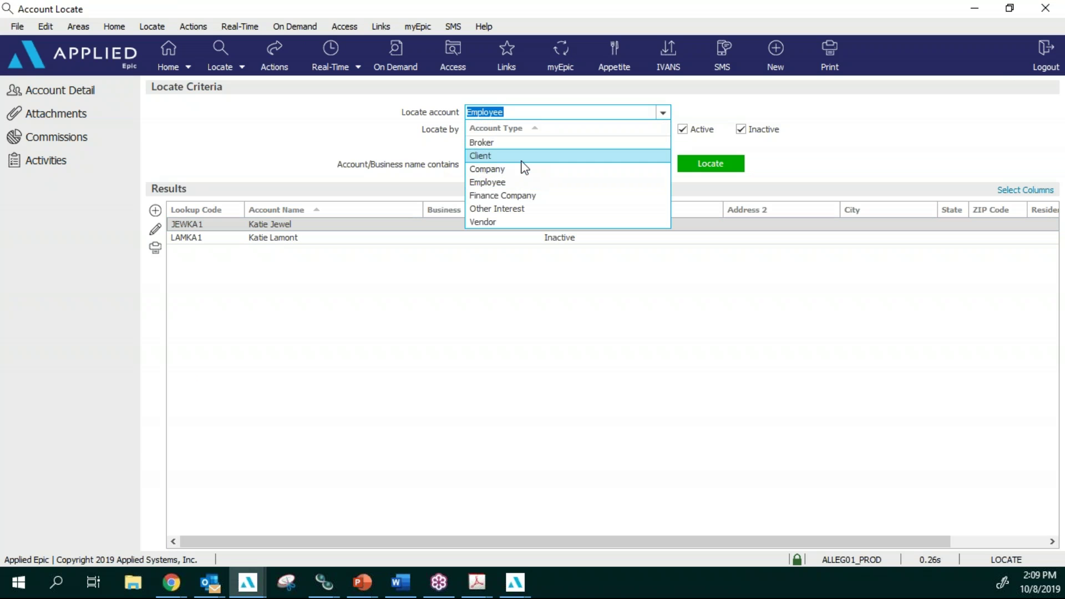
pyautogui.click(519, 155)
pyautogui.write('REDBUD')
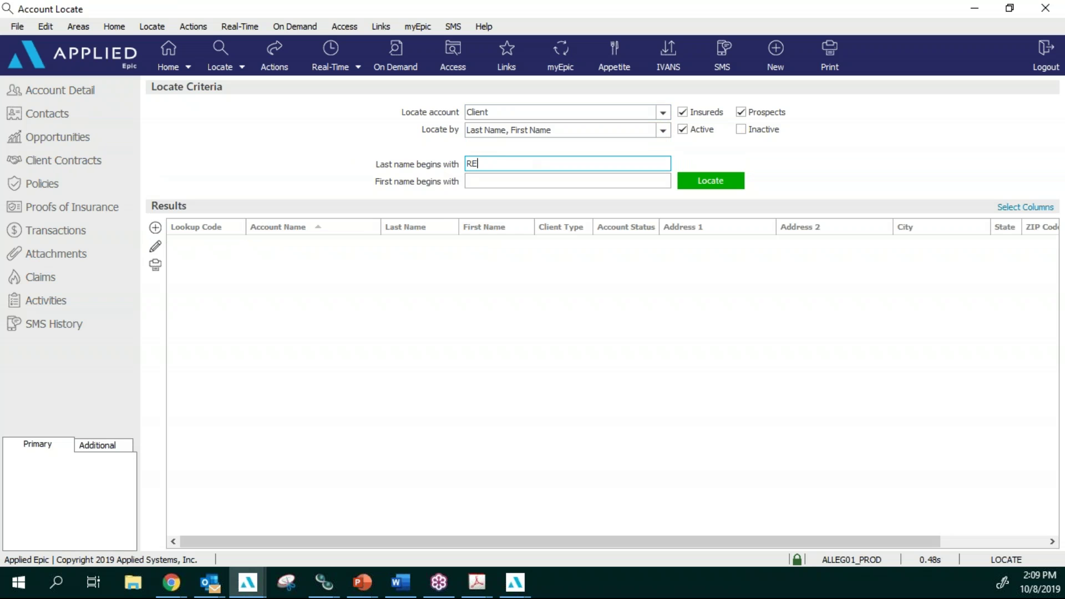
pyautogui.press('Tab')
pyautogui.write('G')
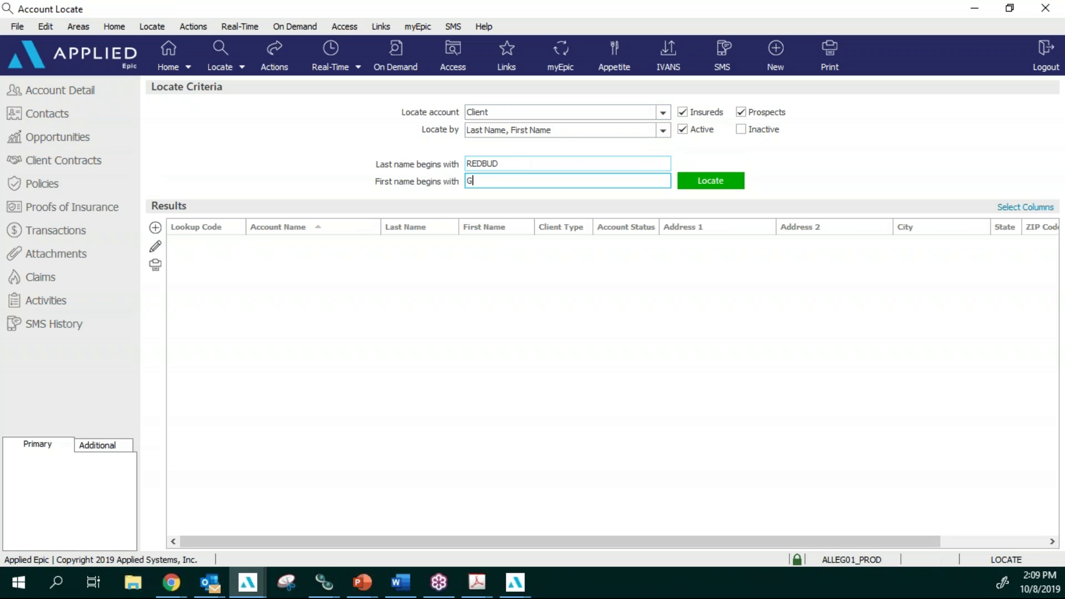
pyautogui.press('Return')
# Step: Open the transactions of the first insured test client in the locate results
pyautogui.click(268, 245)
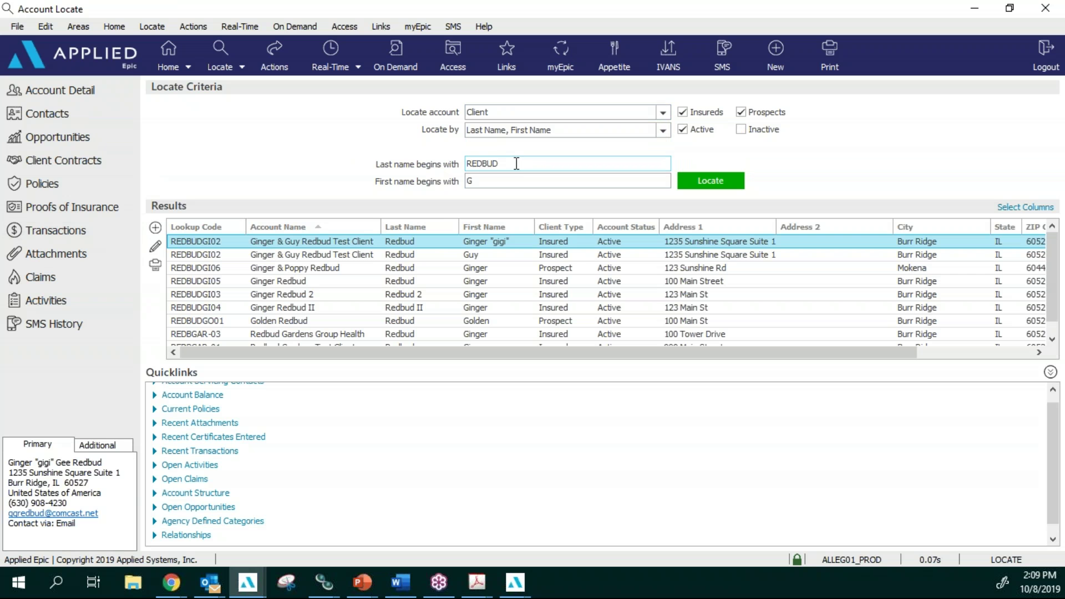
pyautogui.moveTo(511, 163); pyautogui.dragTo(446, 165)
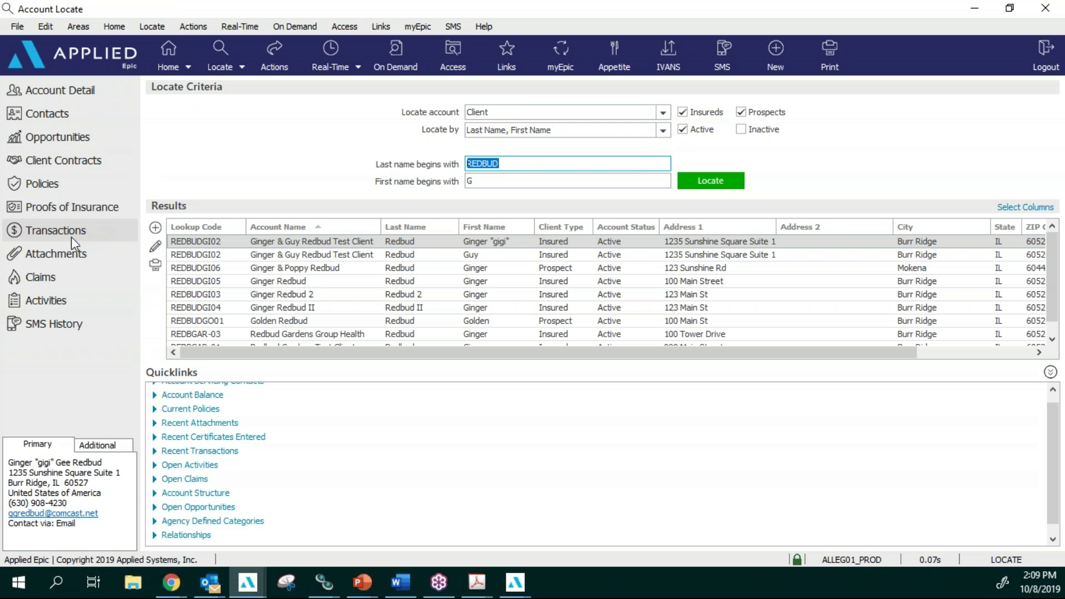
pyautogui.doubleClick(541, 242)
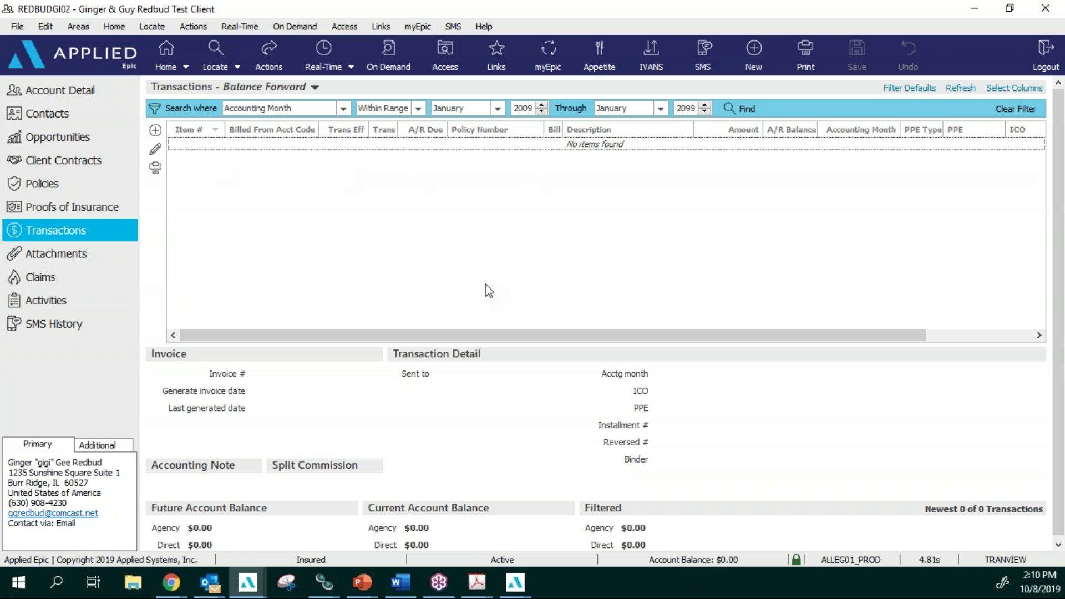
# Step: Examine the Colorado Outstanding Commissions PDF, highlighting part of the February policy number and the first April client's name, and minimize it
pyautogui.click(477, 582)
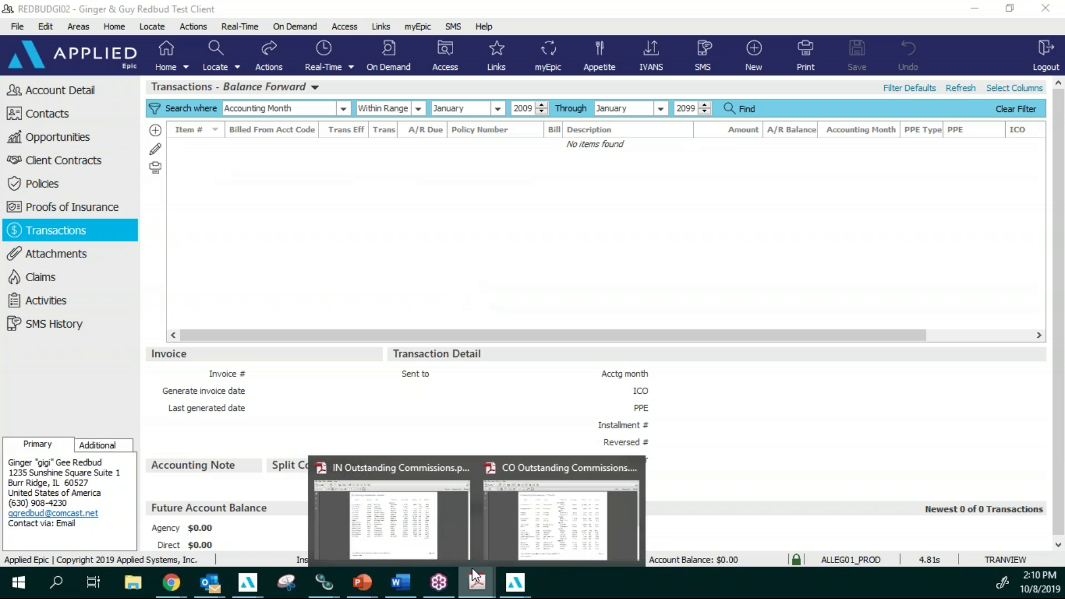
pyautogui.click(542, 531)
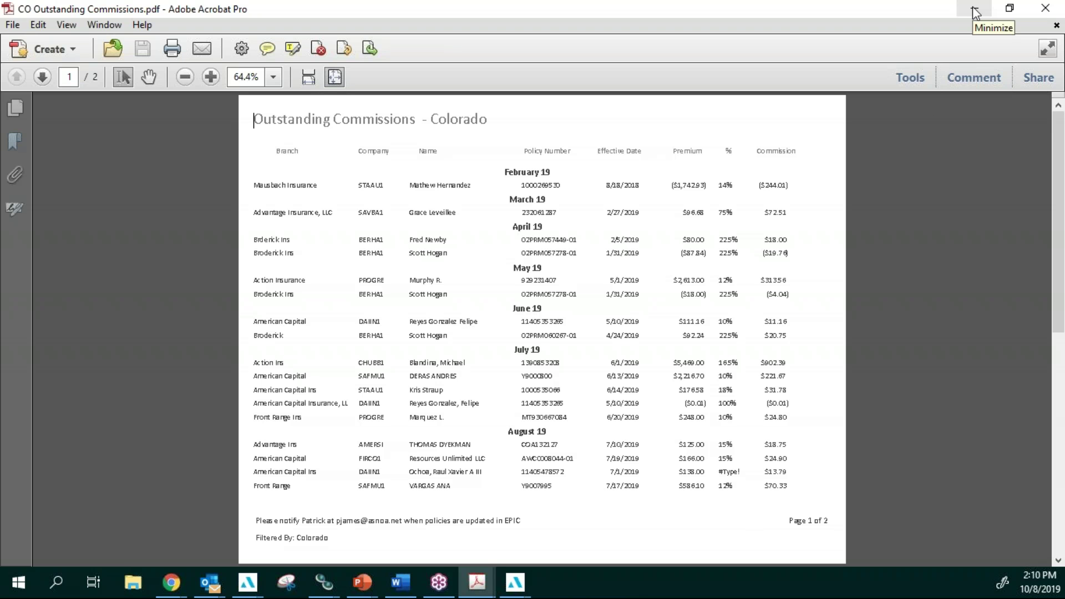
pyautogui.moveTo(529, 185)
pyautogui.mouseDown()
pyautogui.moveTo(543, 189)
pyautogui.moveTo(535, 192)
pyautogui.mouseUp()
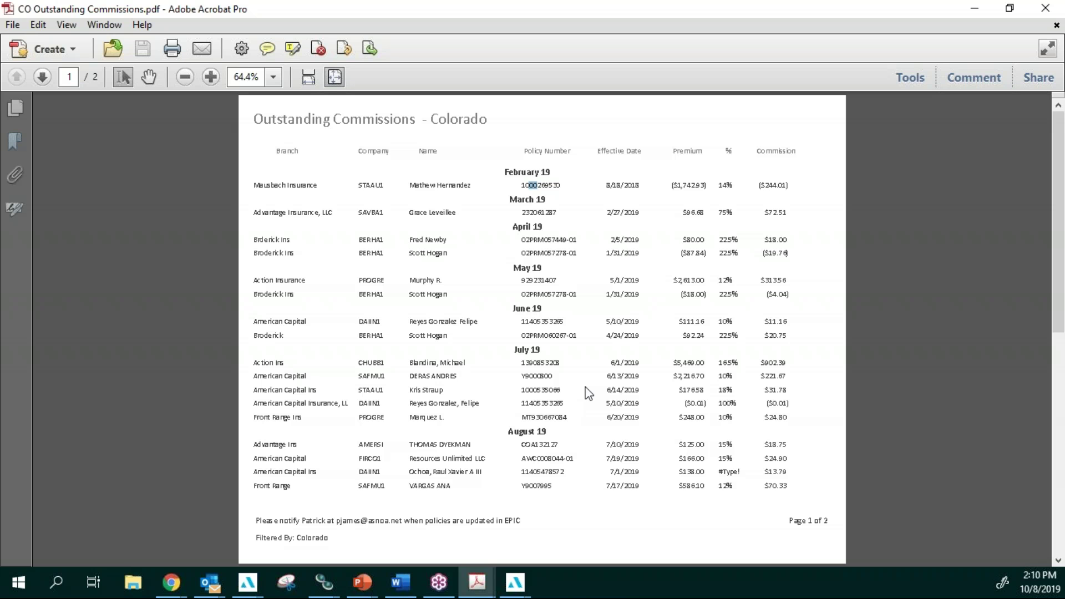
pyautogui.click(604, 186)
pyautogui.moveTo(455, 237); pyautogui.dragTo(409, 235)
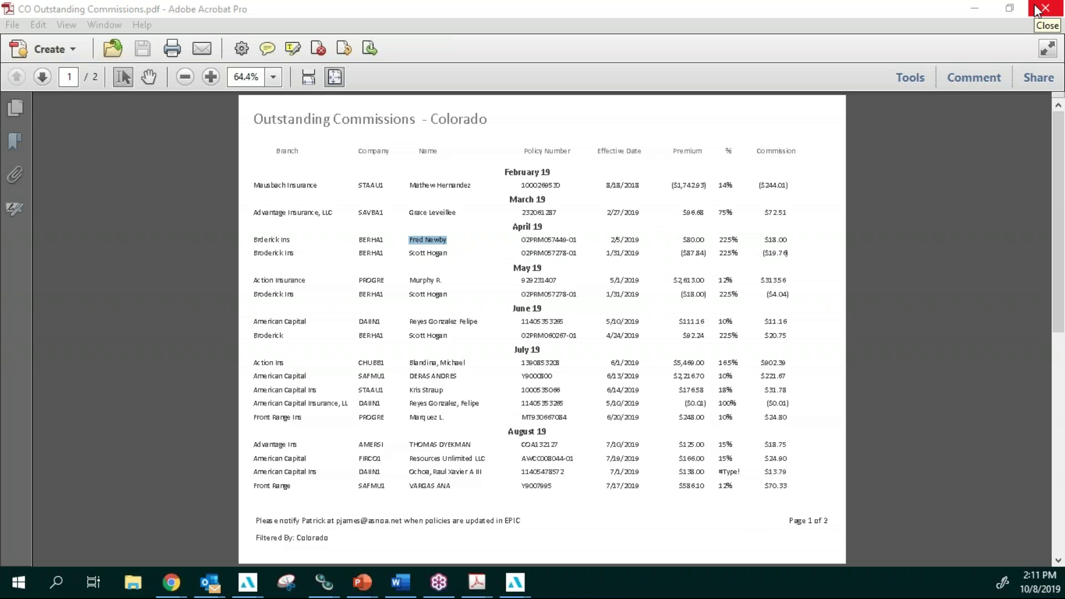
pyautogui.click(977, 8)
# Step: Open My Reports in Reports/Marketing from the Applied Epic home screen and jump to the reports beginning with B
pyautogui.click(164, 59)
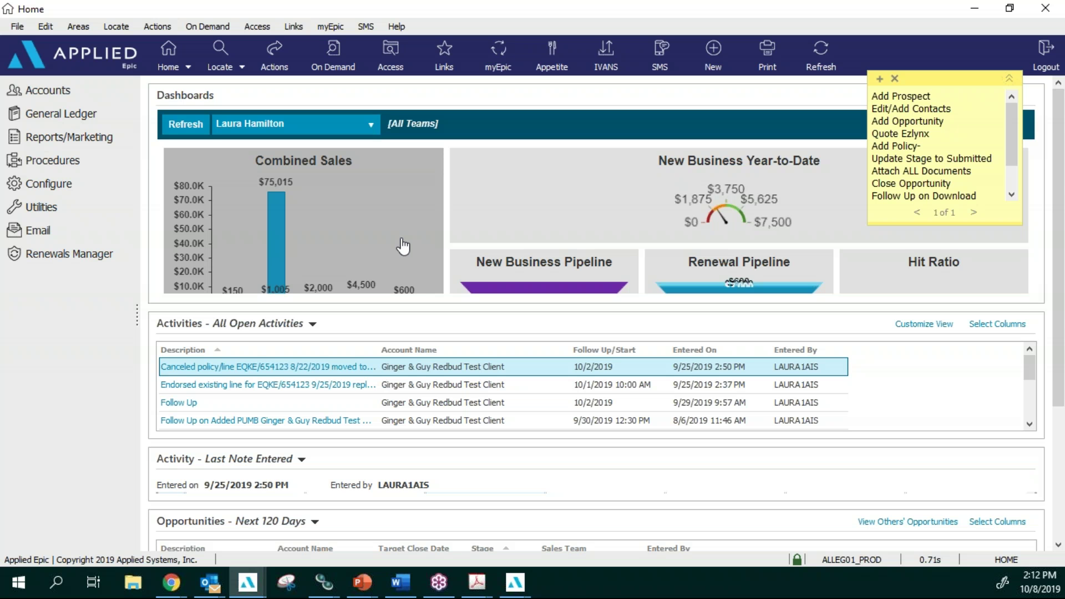
pyautogui.click(188, 62)
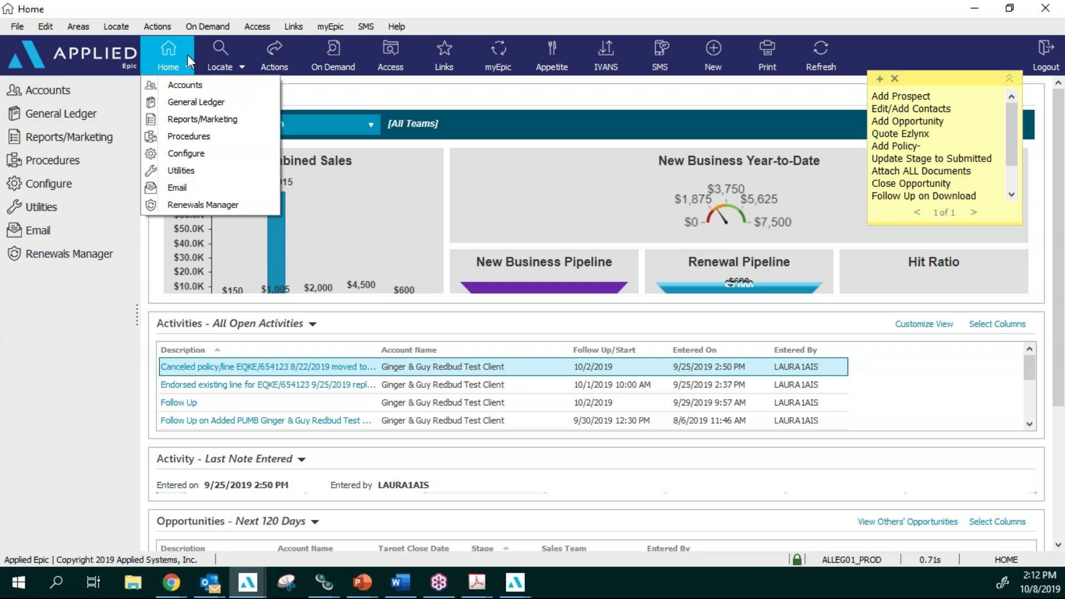
pyautogui.click(192, 119)
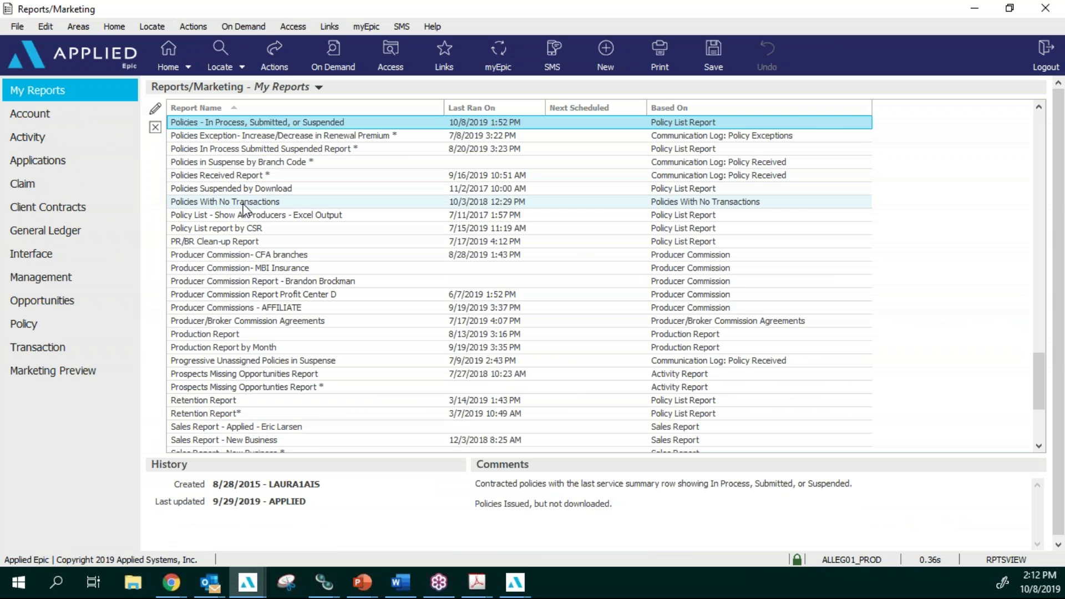
pyautogui.press('b')
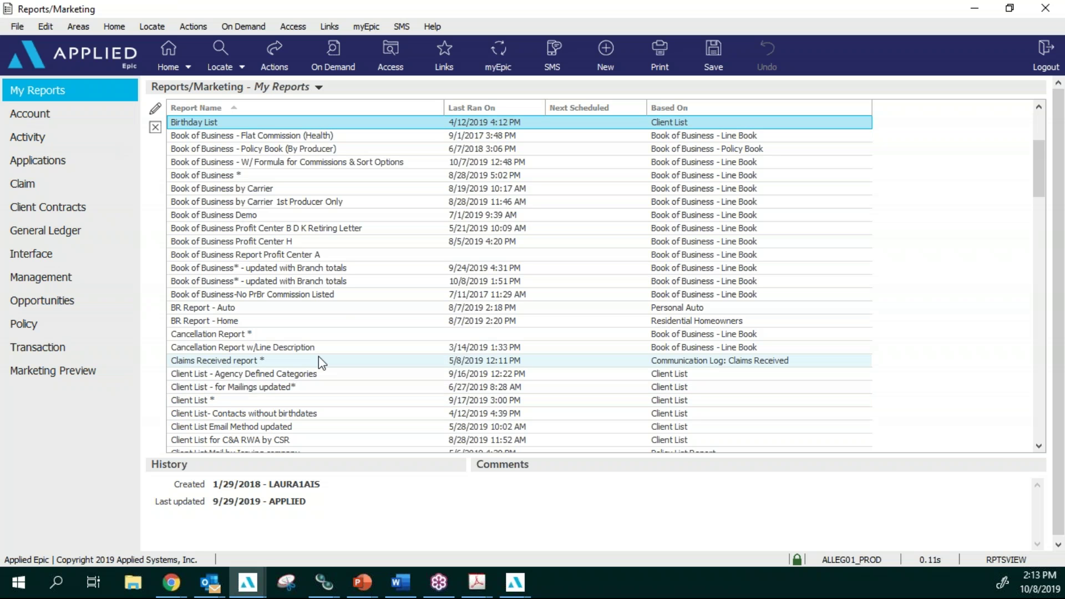
# Step: Bring up the Book of Business Report Complete Detail print preview and move its window higher to review the producer's policies and commission estimates
pyautogui.click(477, 582)
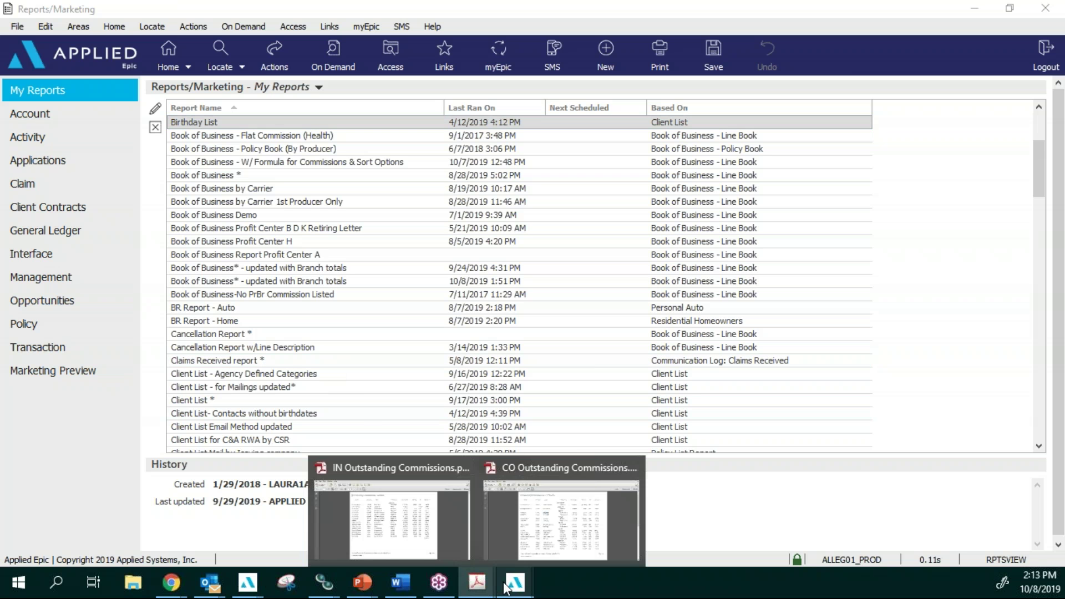
pyautogui.click(737, 514)
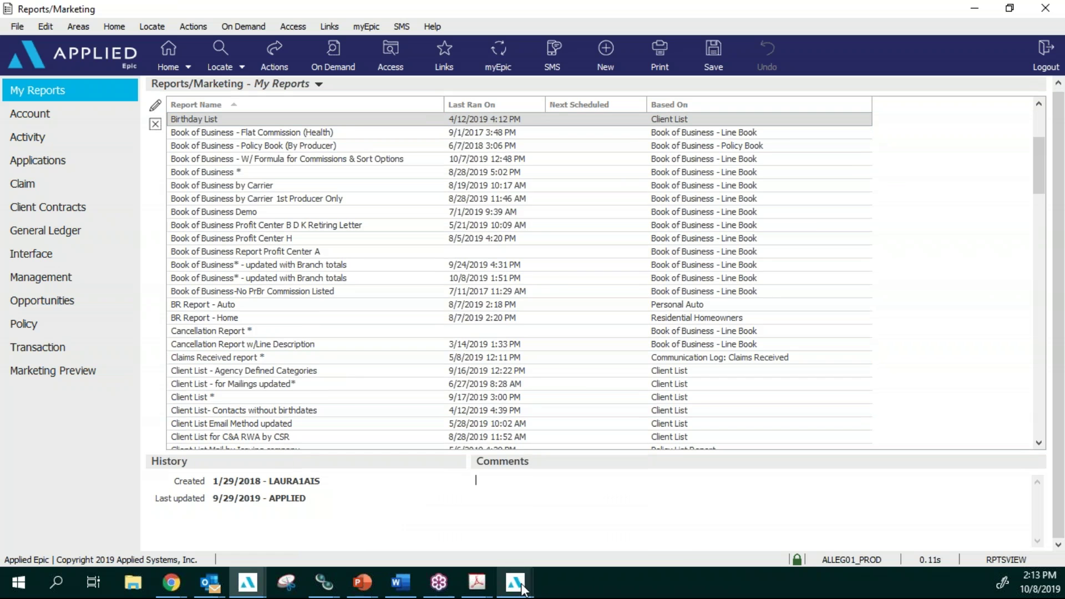
pyautogui.click(523, 588)
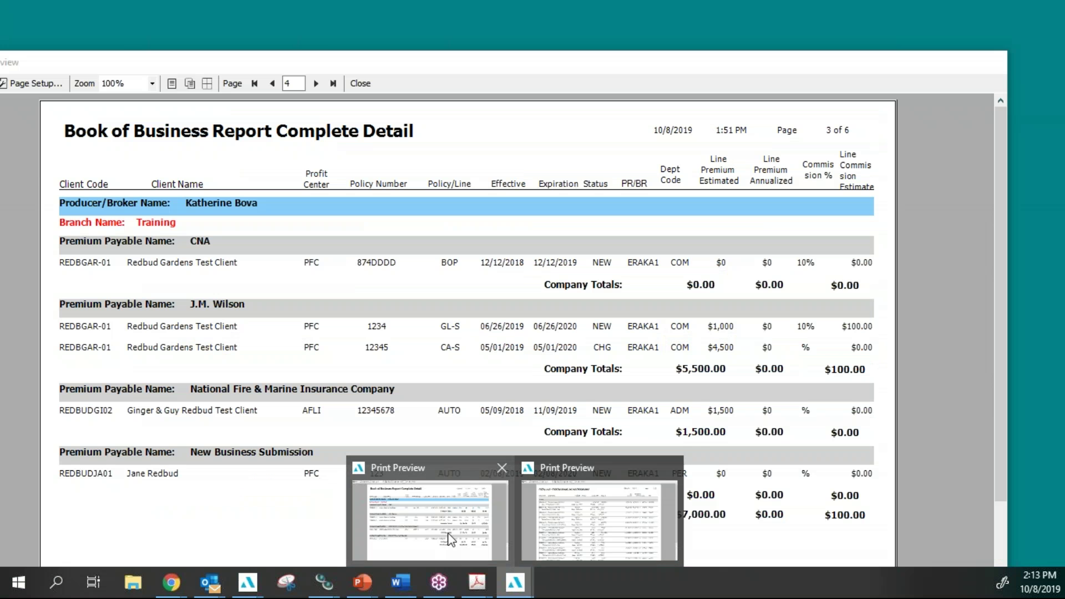
pyautogui.click(428, 519)
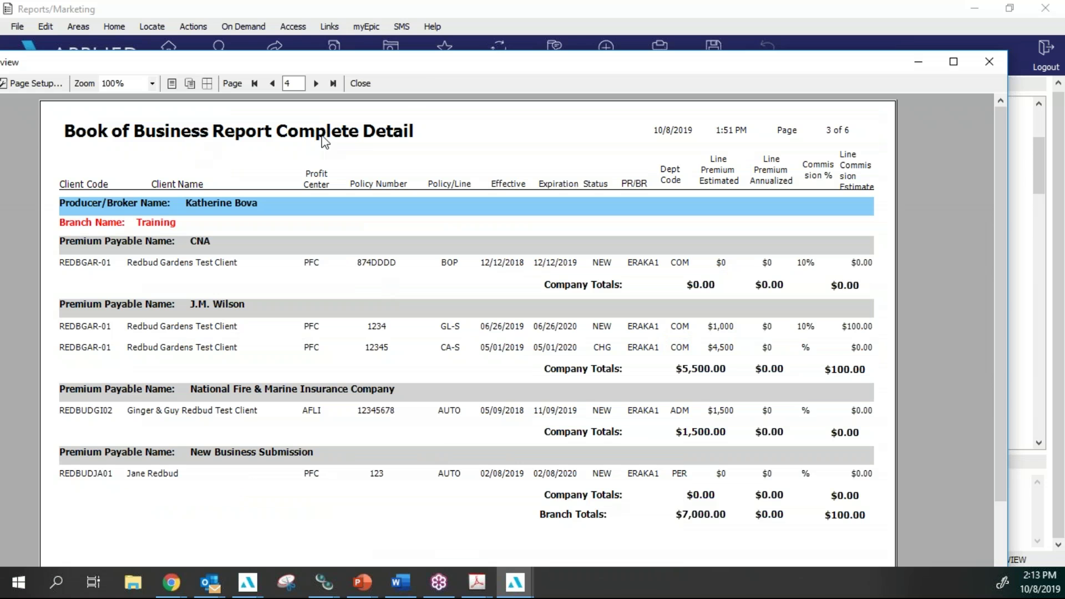
pyautogui.moveTo(420, 62); pyautogui.dragTo(461, 16)
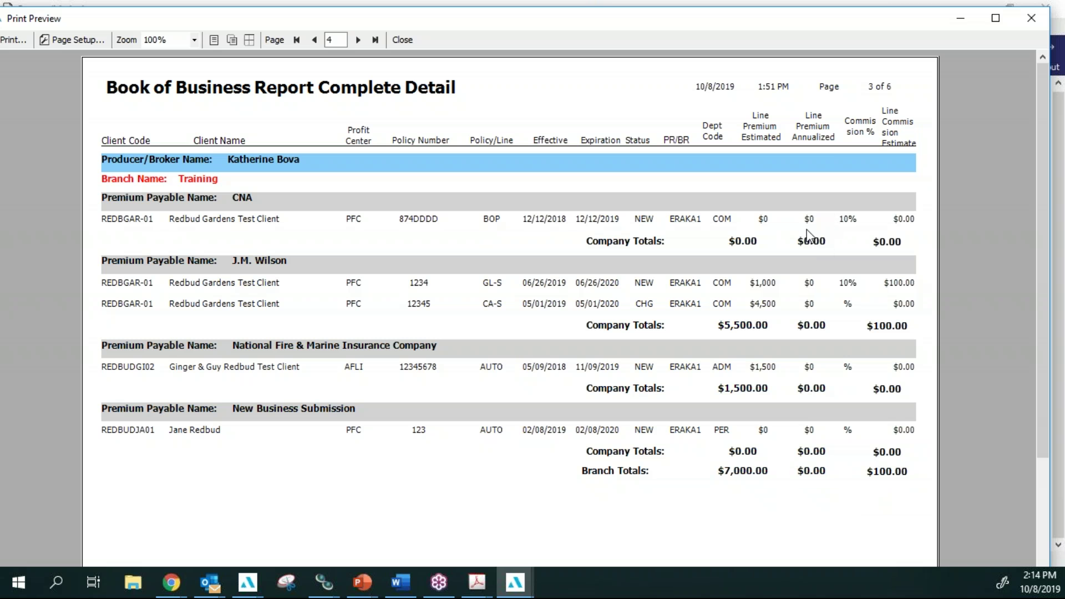
# Step: Return to the insured test client's account and show its current and renewed policies
pyautogui.rightClick(248, 590)
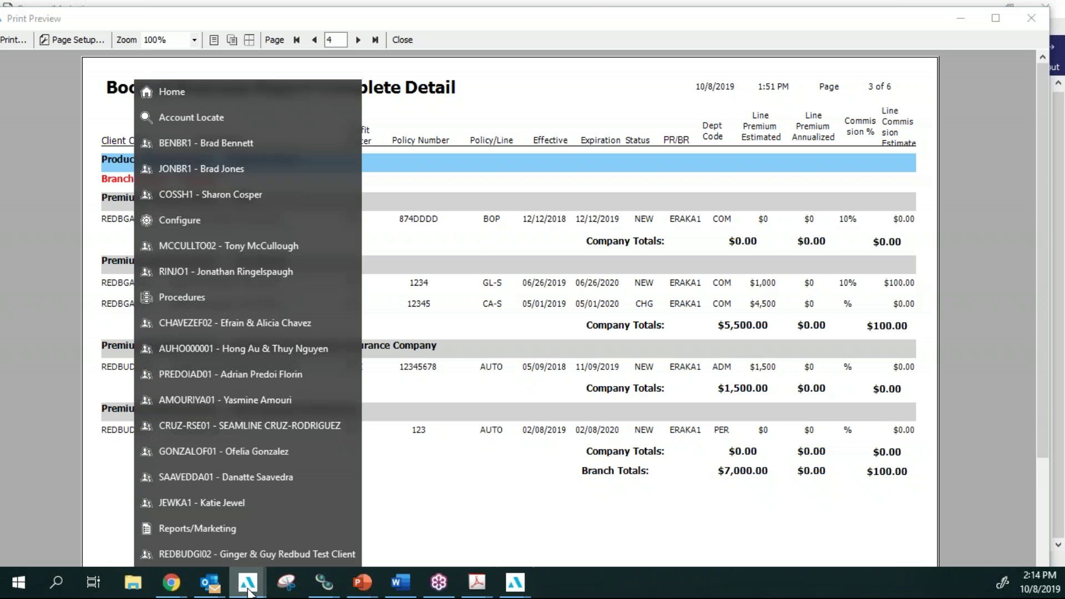
pyautogui.click(261, 118)
pyautogui.click(79, 188)
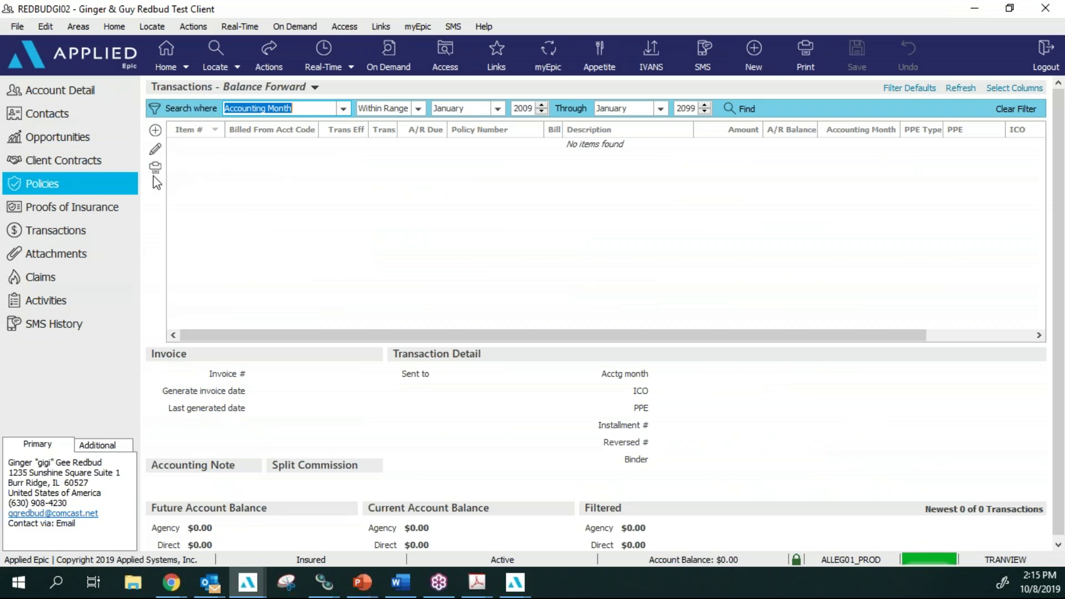
pyautogui.click(266, 227)
pyautogui.click(155, 149)
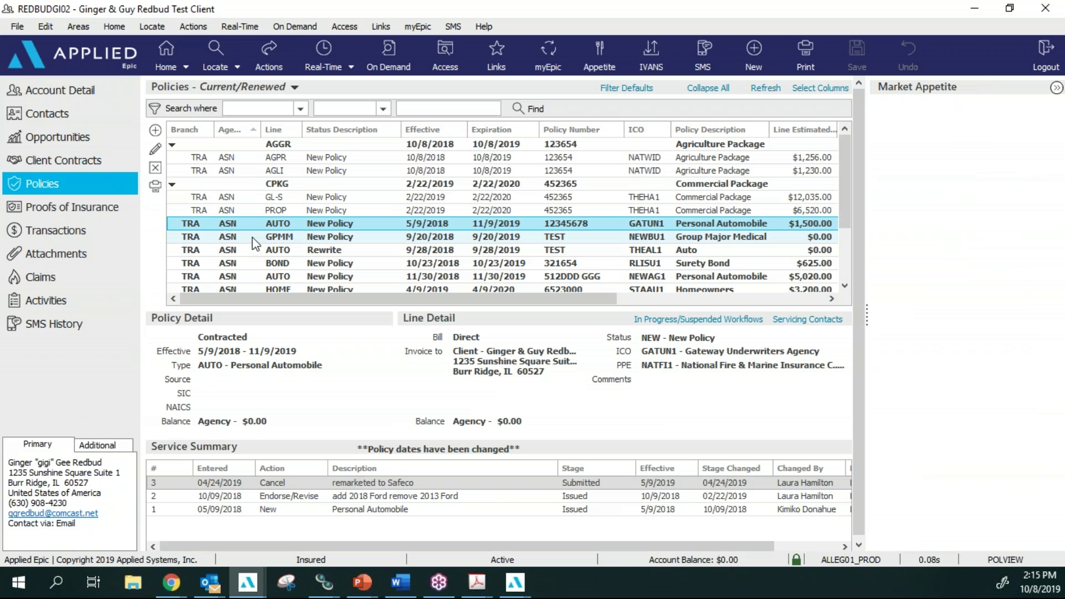
# Step: Open the test client's Surety Bond policy effective 10/23/2018 and show its Line details under Servicing/Billing
pyautogui.click(253, 245)
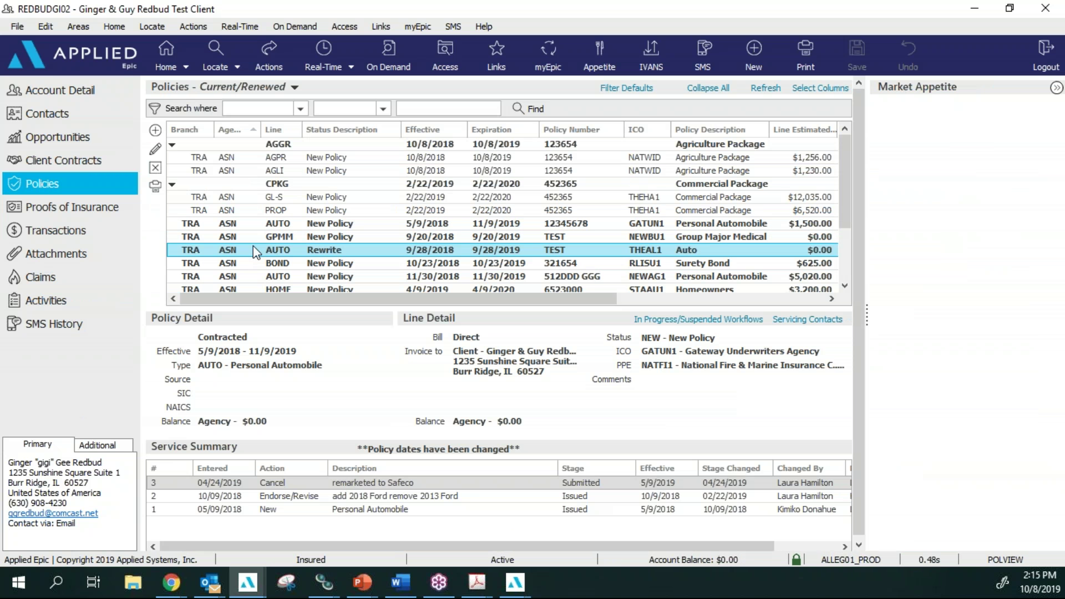
pyautogui.click(255, 263)
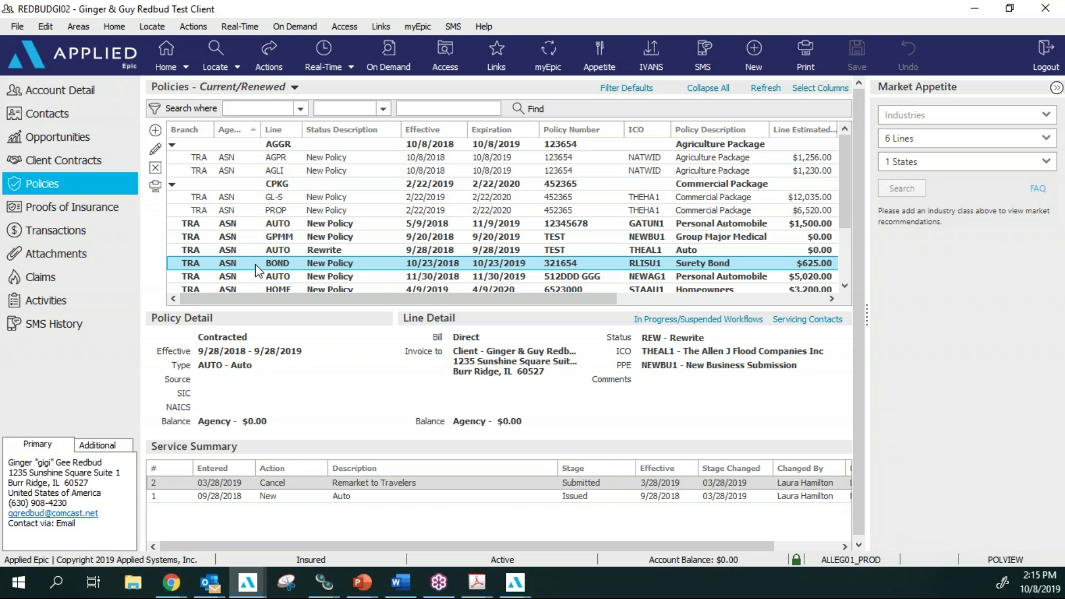
pyautogui.doubleClick(256, 264)
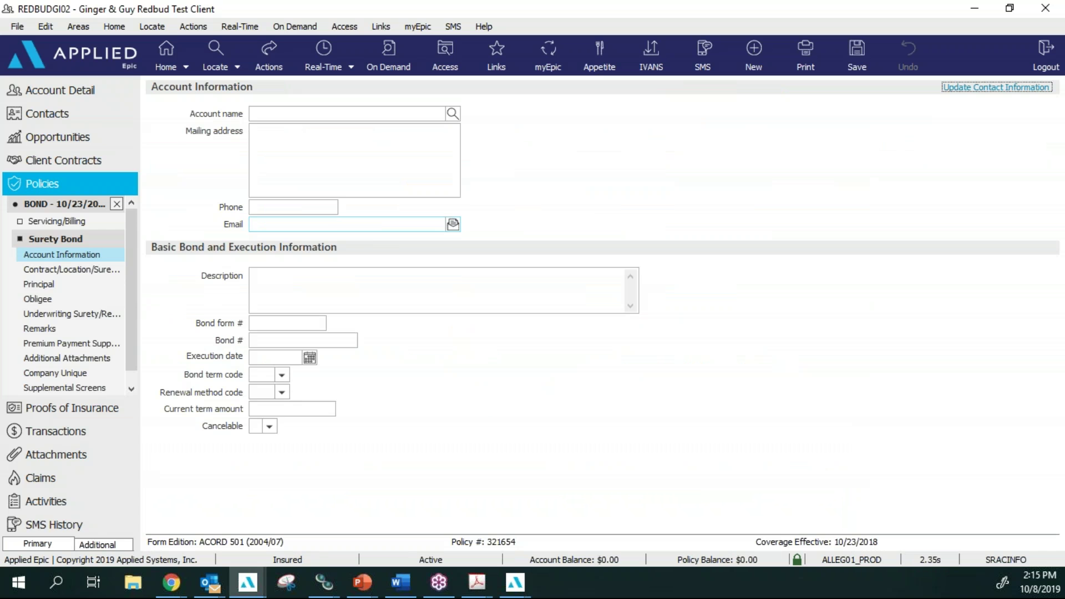
pyautogui.click(62, 222)
pyautogui.click(76, 254)
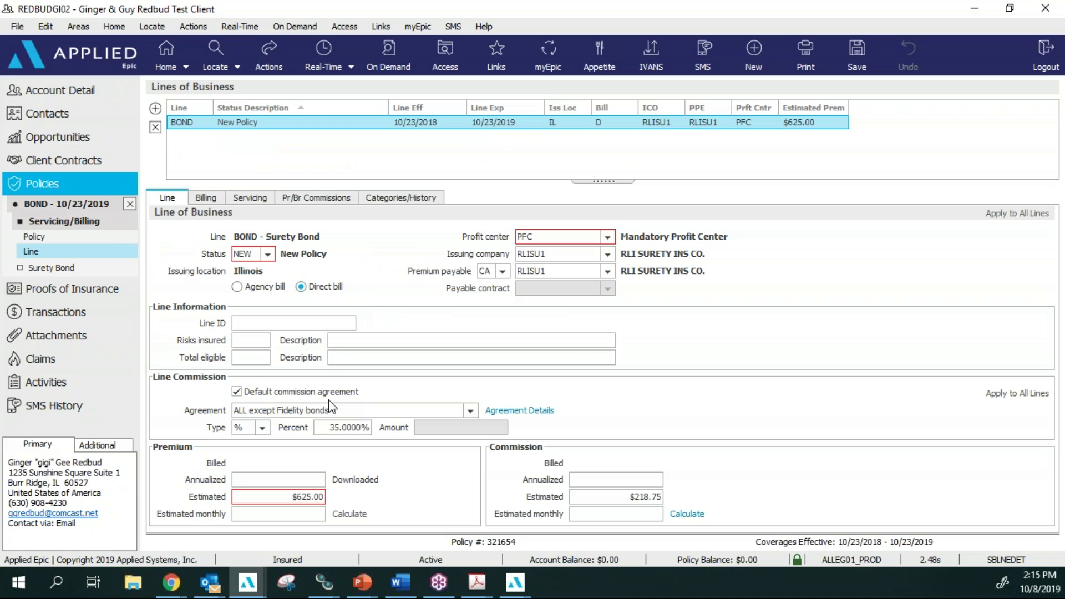
# Step: Set the bond line's commission agreement to Fidelity Bonds and its annualized premium to 625.00
pyautogui.click(471, 410)
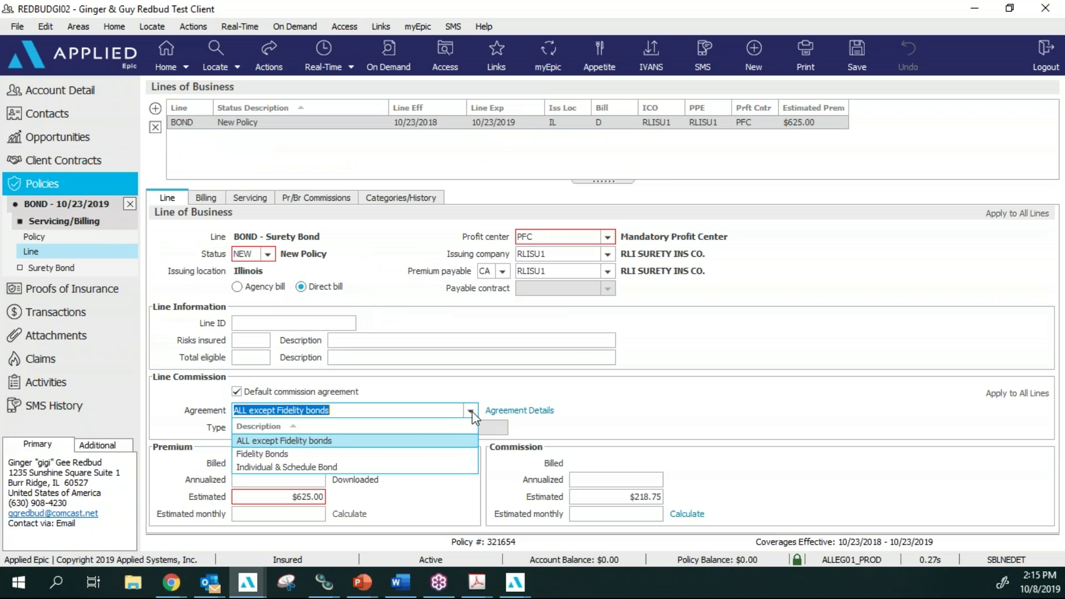
pyautogui.click(374, 458)
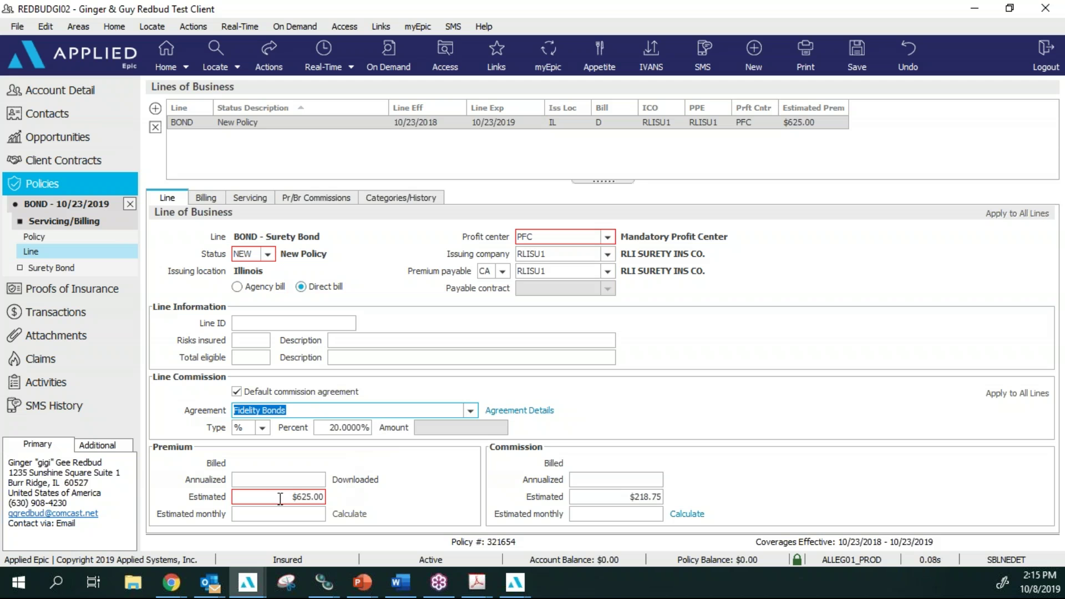
pyautogui.moveTo(280, 499); pyautogui.dragTo(331, 497)
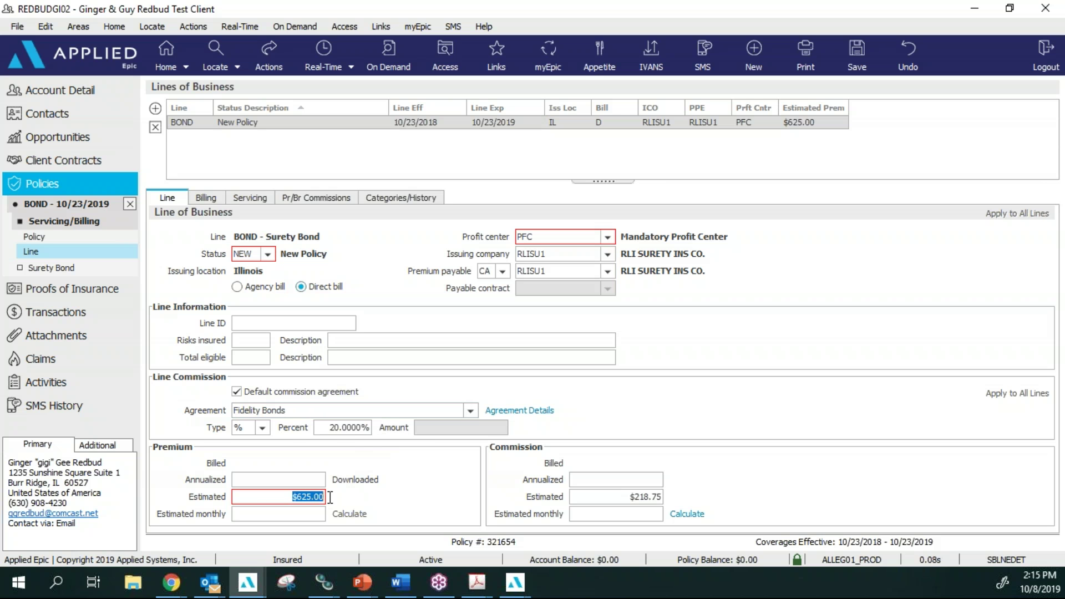
pyautogui.click(302, 479)
pyautogui.write('625.00')
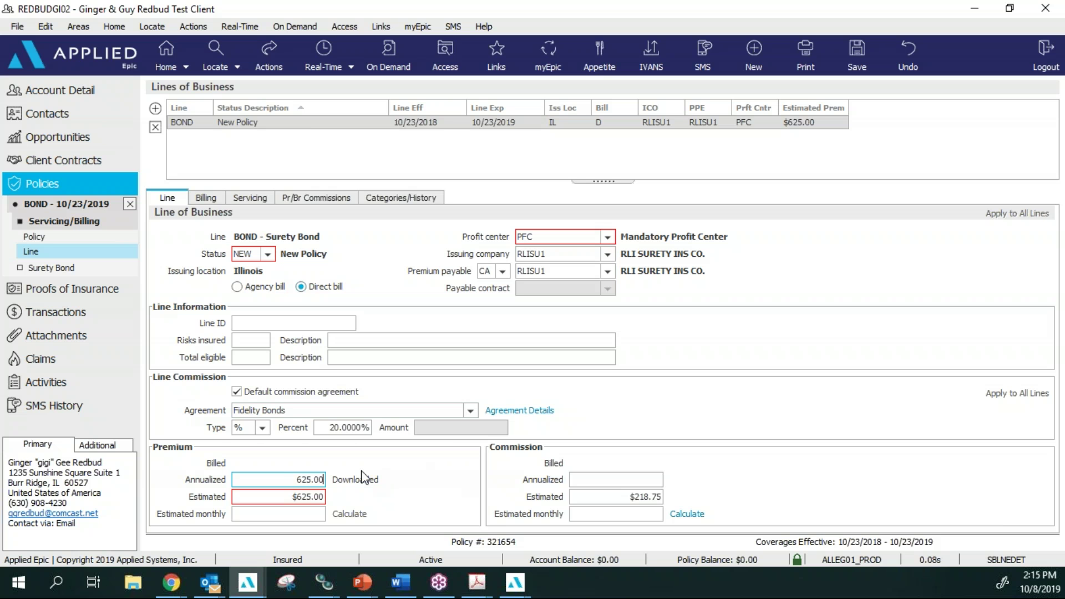
# Step: Check the bond line's Pr/Br commissions and close the policy, leaving it In Process
pyautogui.click(315, 199)
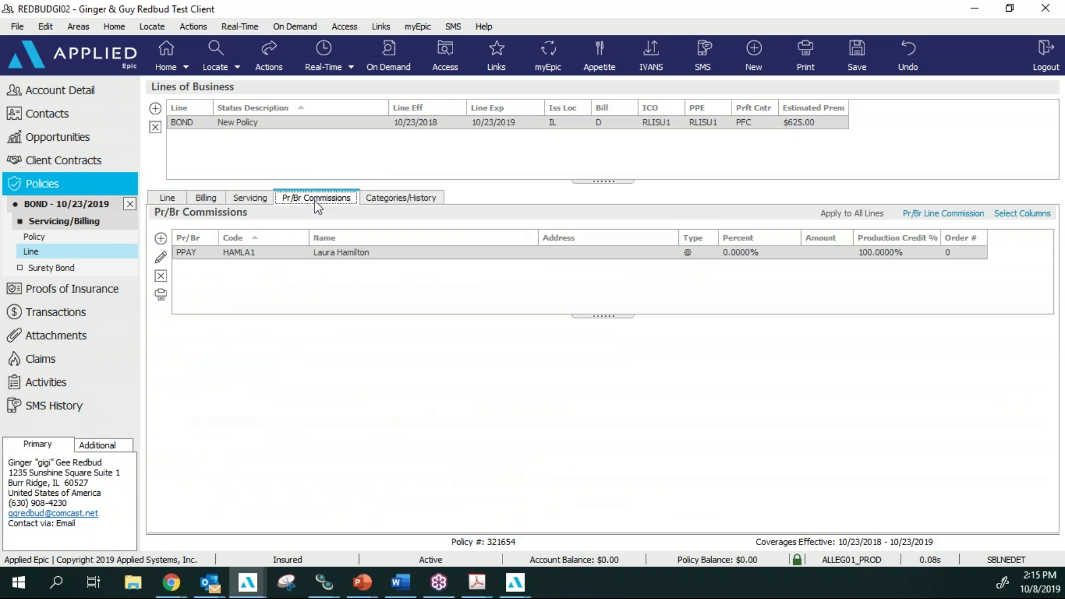
pyautogui.click(131, 204)
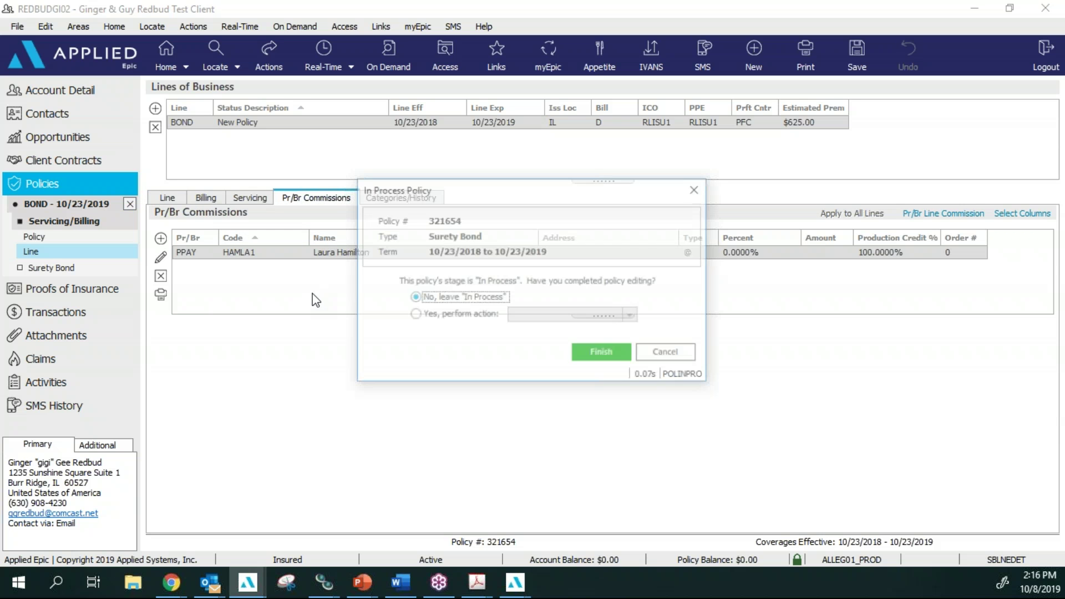
pyautogui.click(600, 357)
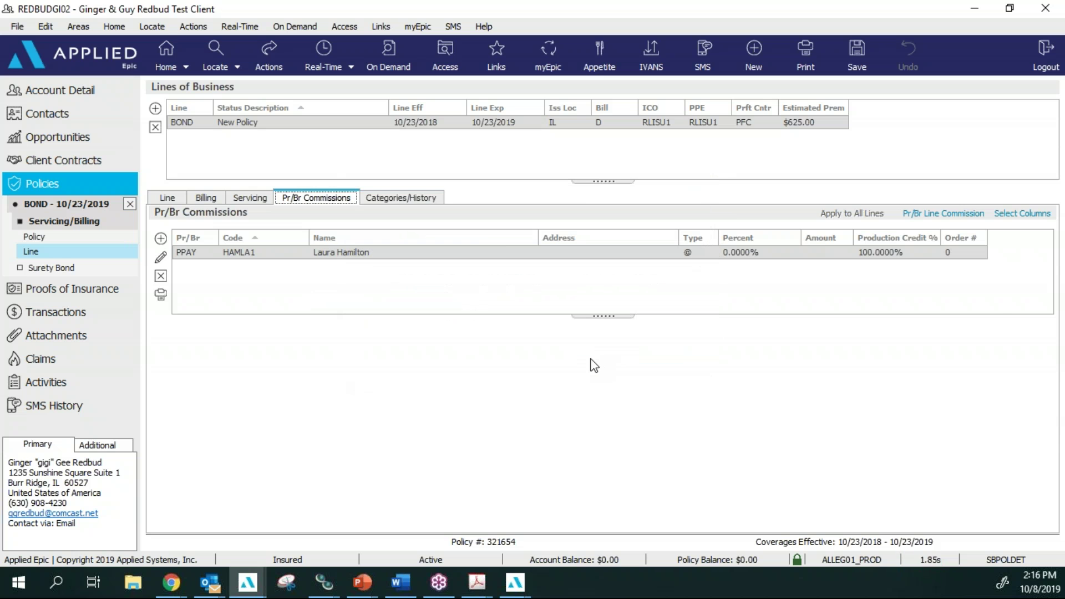
# Step: Examine the commission and premium columns of the Book of Business Report Complete Detail preview again and close it
pyautogui.moveTo(515, 582)
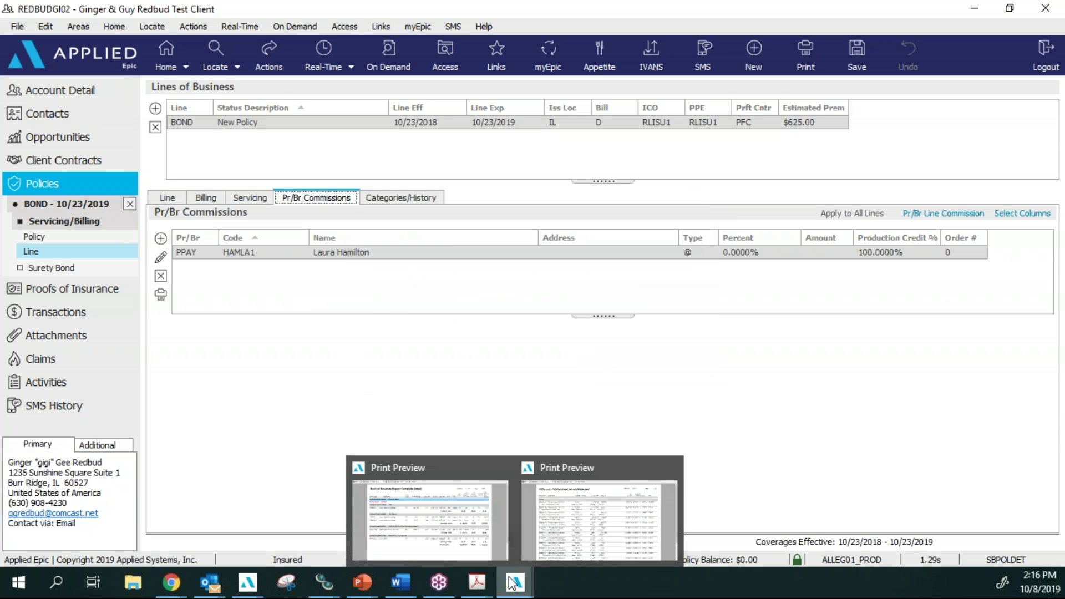
pyautogui.click(494, 548)
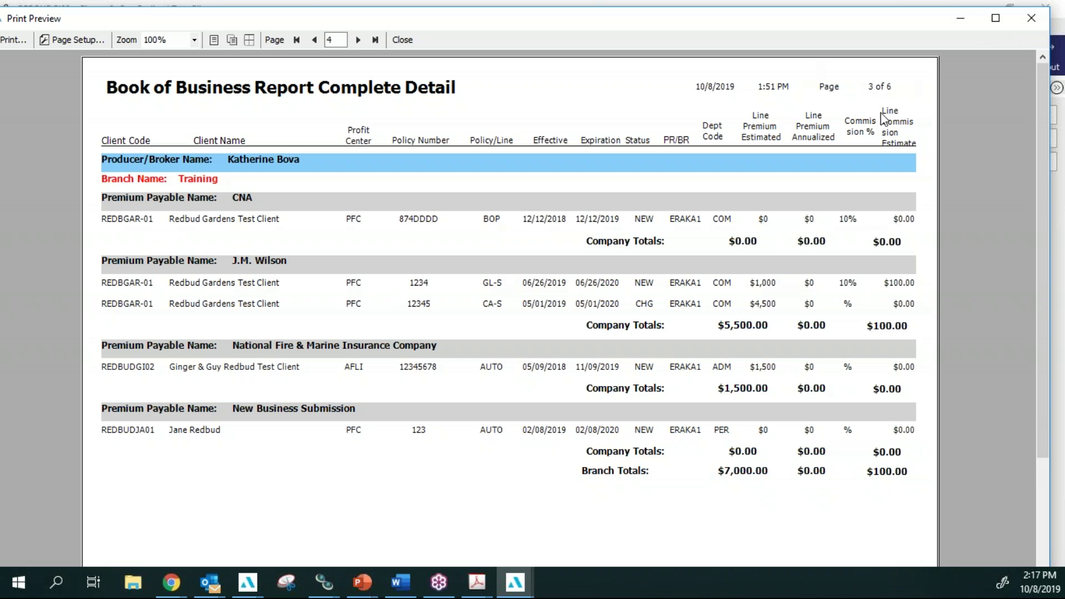
pyautogui.click(1032, 18)
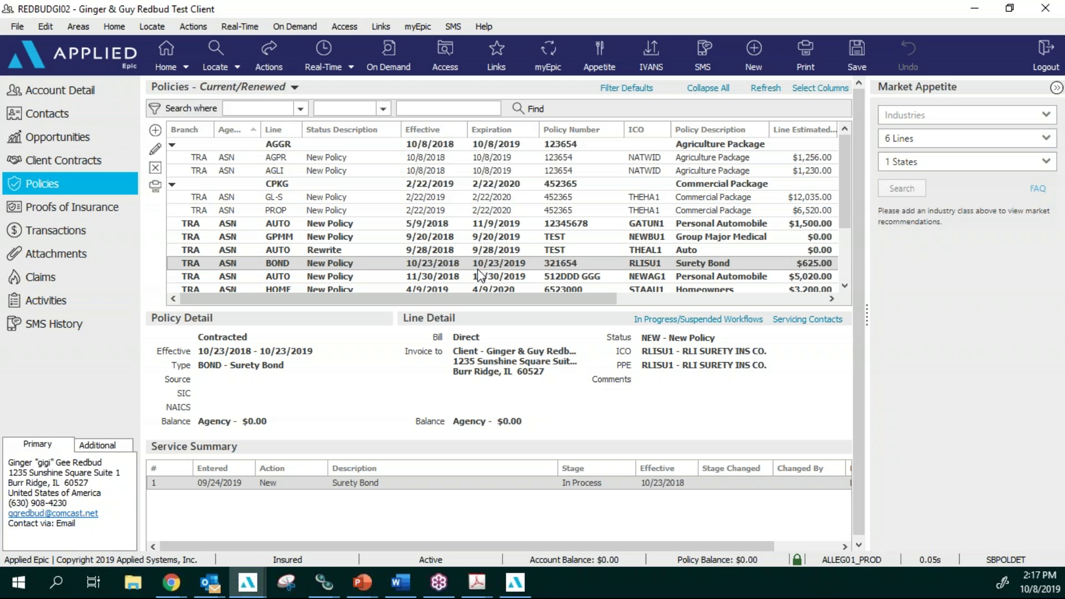
# Step: Select the "Policies - In Process, Submitted, or Suspended" report in Reports/Marketing and bring up its Policy List print preview, moving the window higher
pyautogui.click(182, 57)
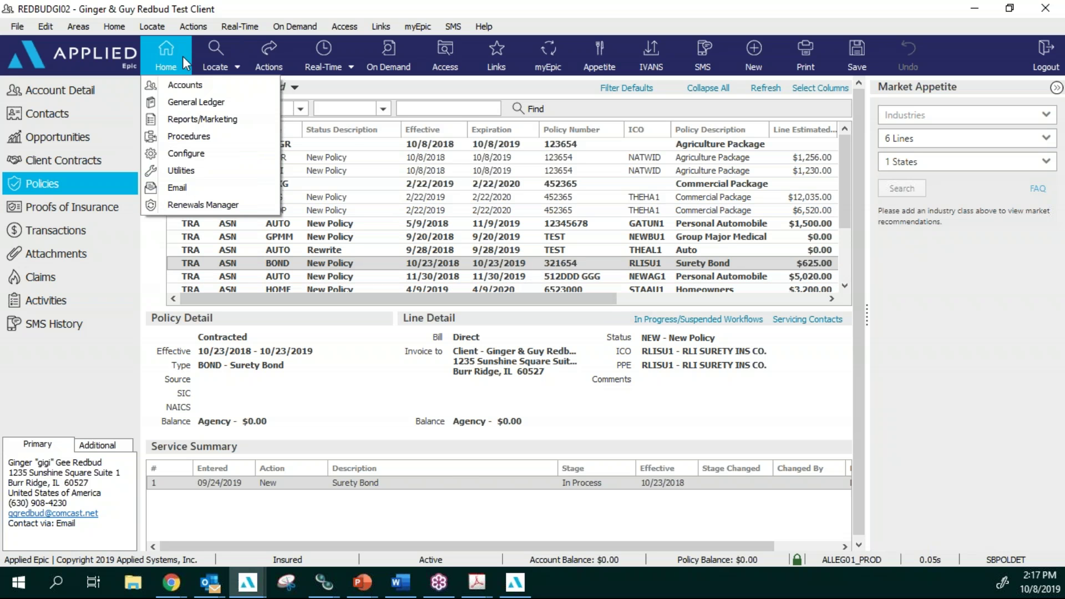
pyautogui.click(194, 122)
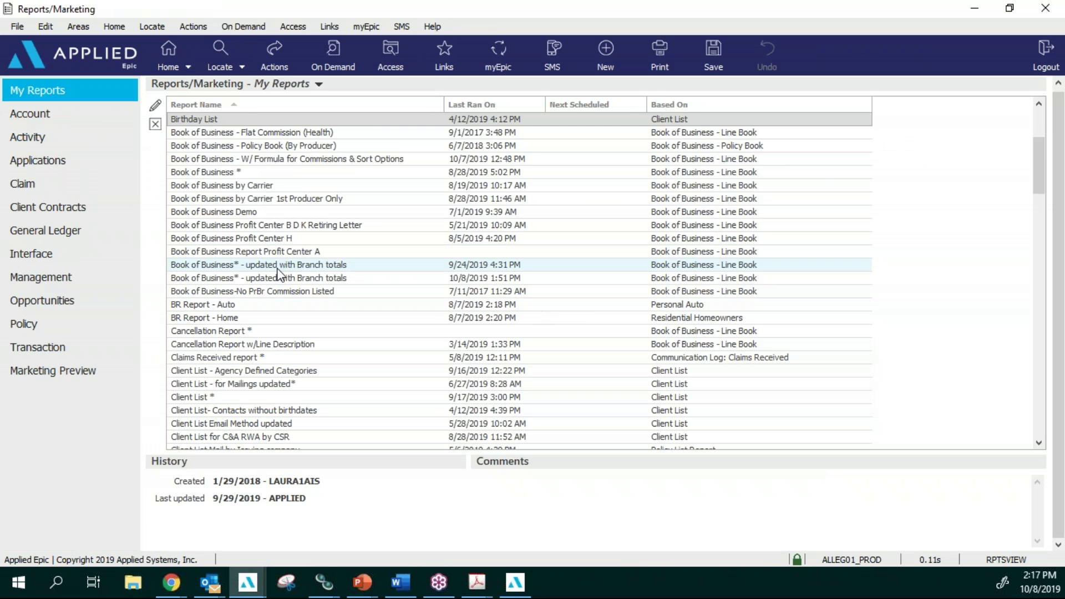
pyautogui.click(258, 295)
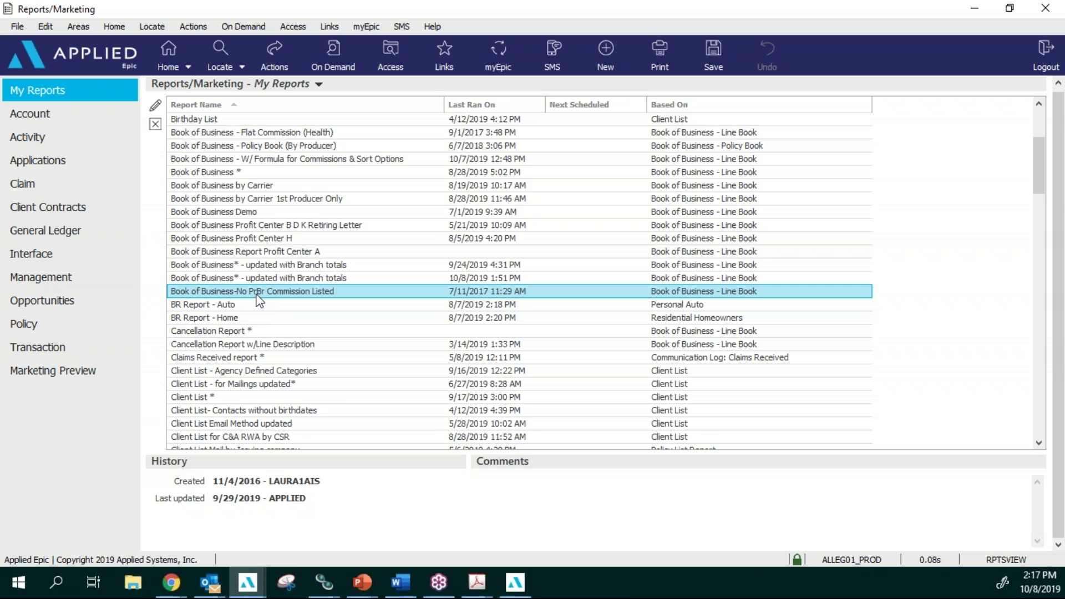
pyautogui.press('p')
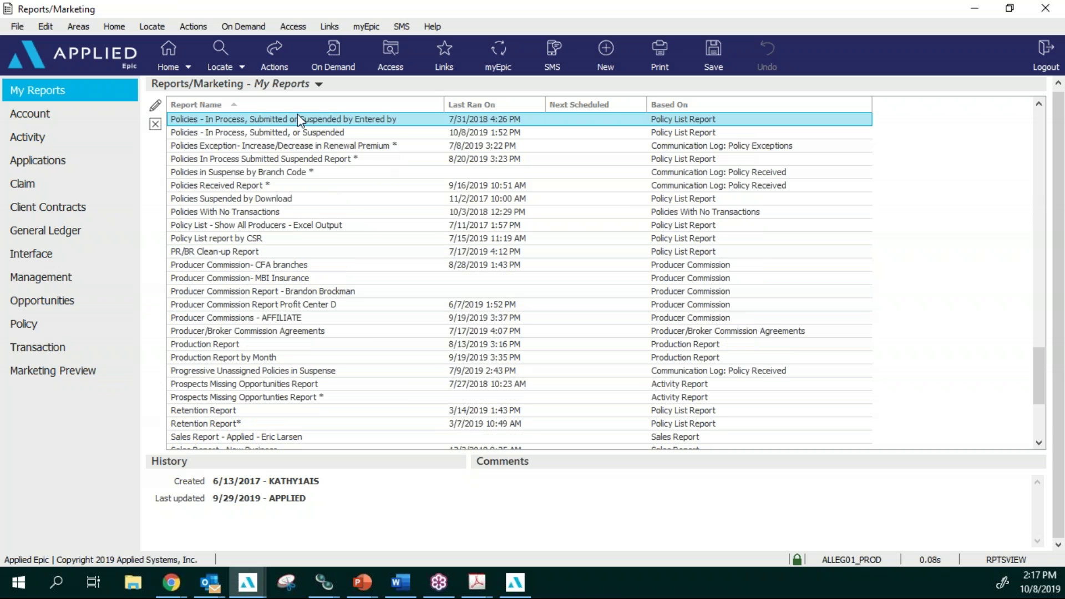
pyautogui.click(294, 134)
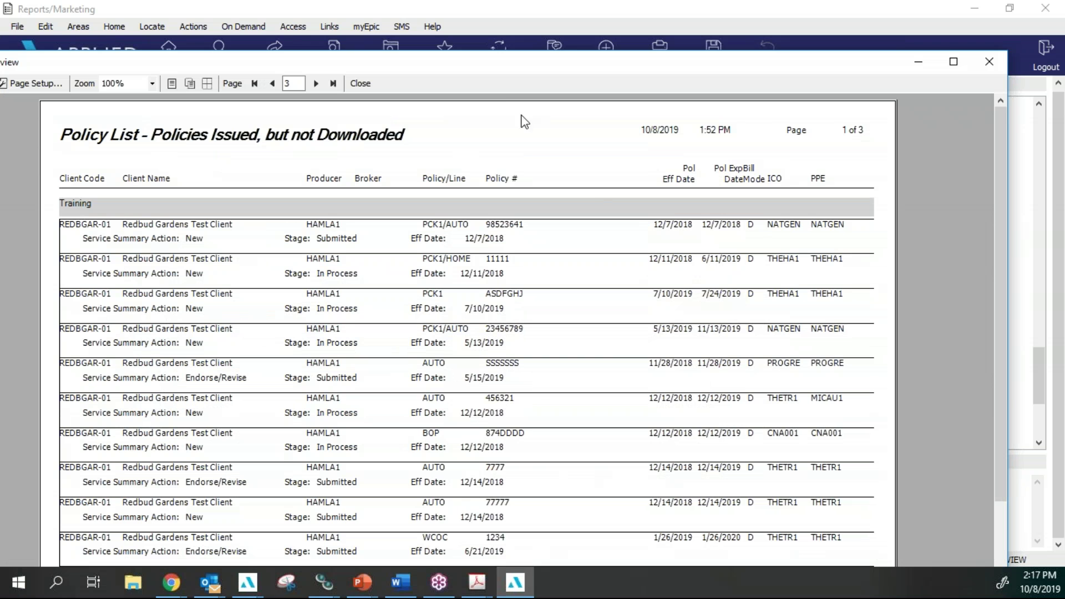
pyautogui.moveTo(488, 66); pyautogui.dragTo(483, 17)
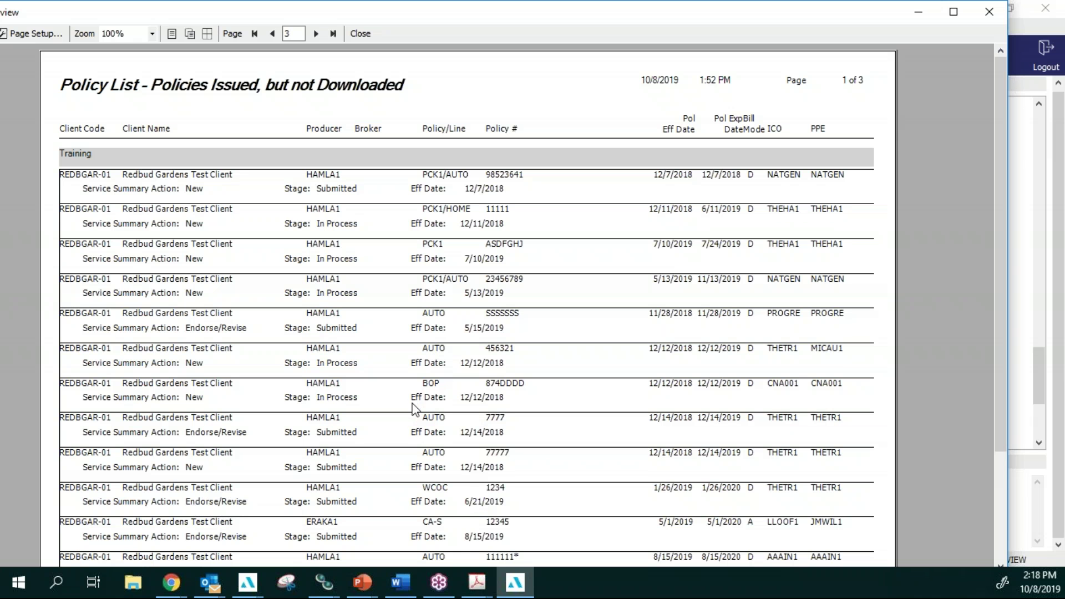
# Step: Examine the Indiana Outstanding Commissions PDF in Adobe Acrobat and minimize it
pyautogui.click(477, 582)
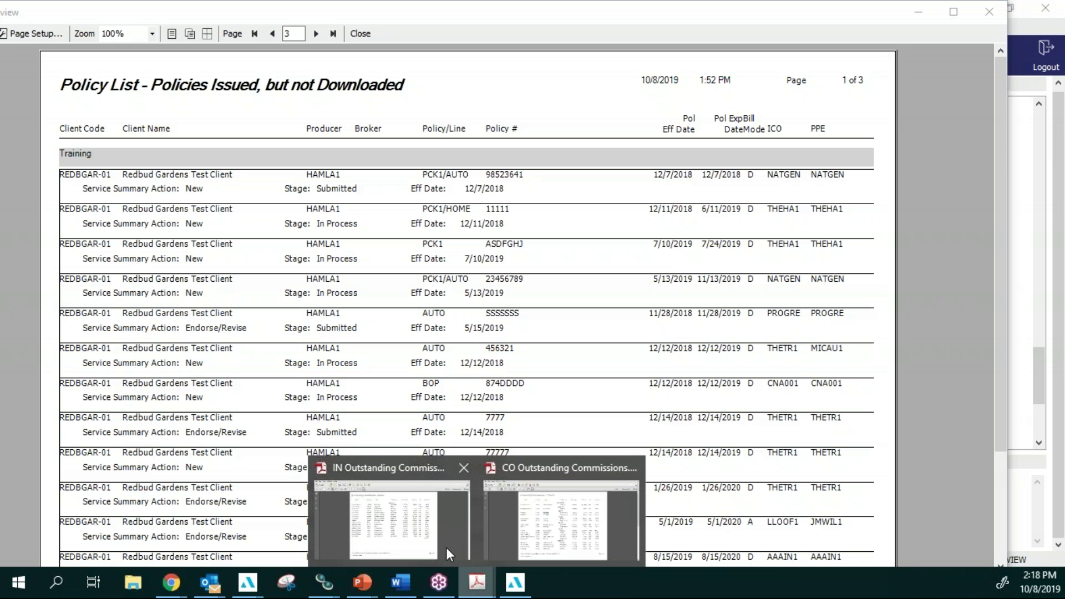
pyautogui.click(448, 553)
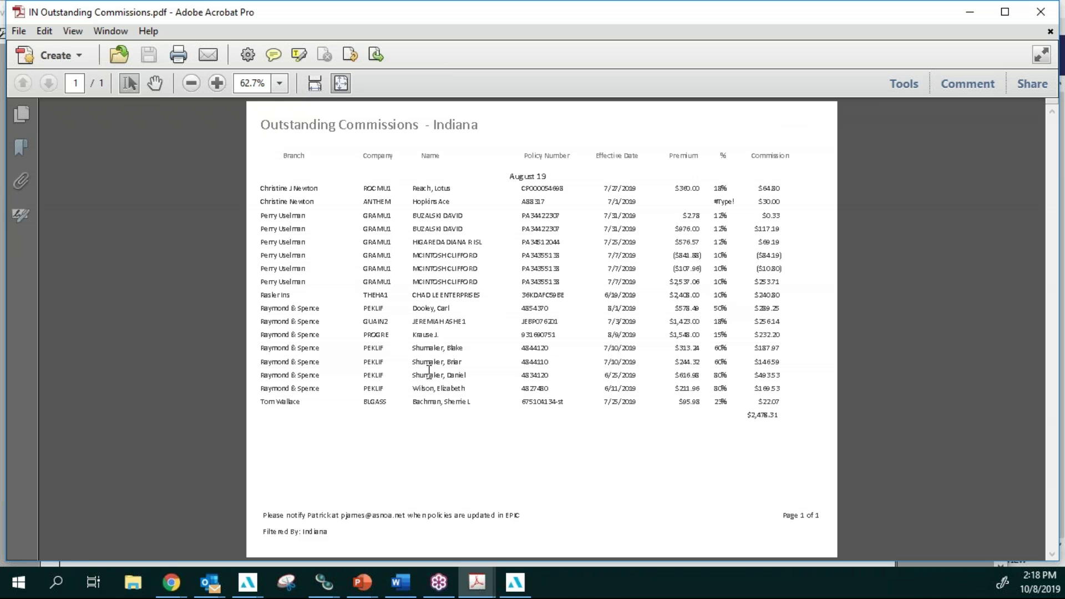
pyautogui.click(969, 17)
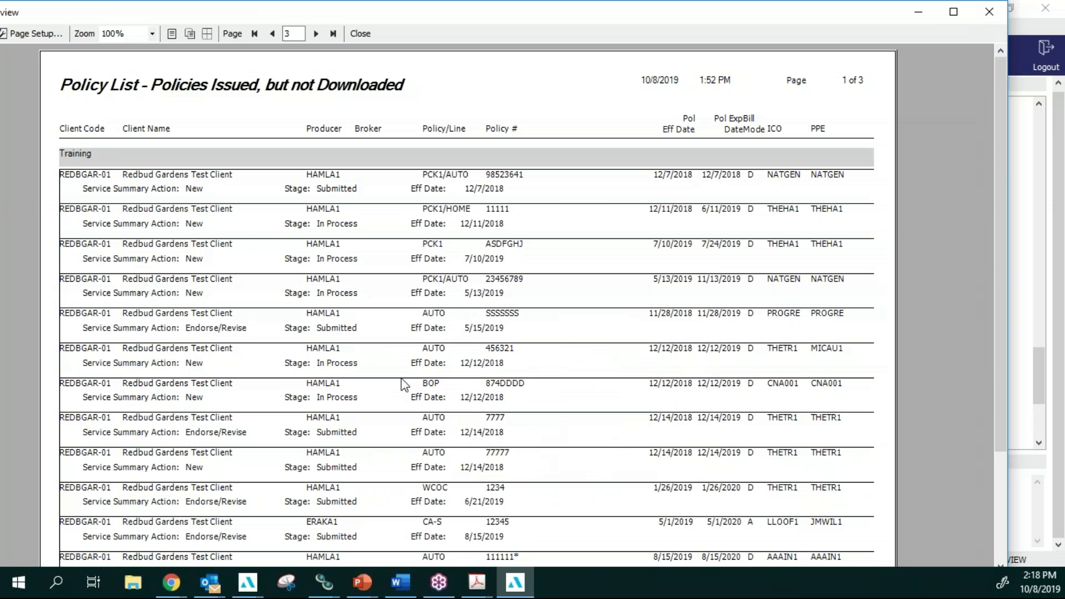
# Step: Look through the Training branch's policies and their stages in the "Policies Issued, but not Downloaded" report preview
pyautogui.scroll(-1, 404, 384)
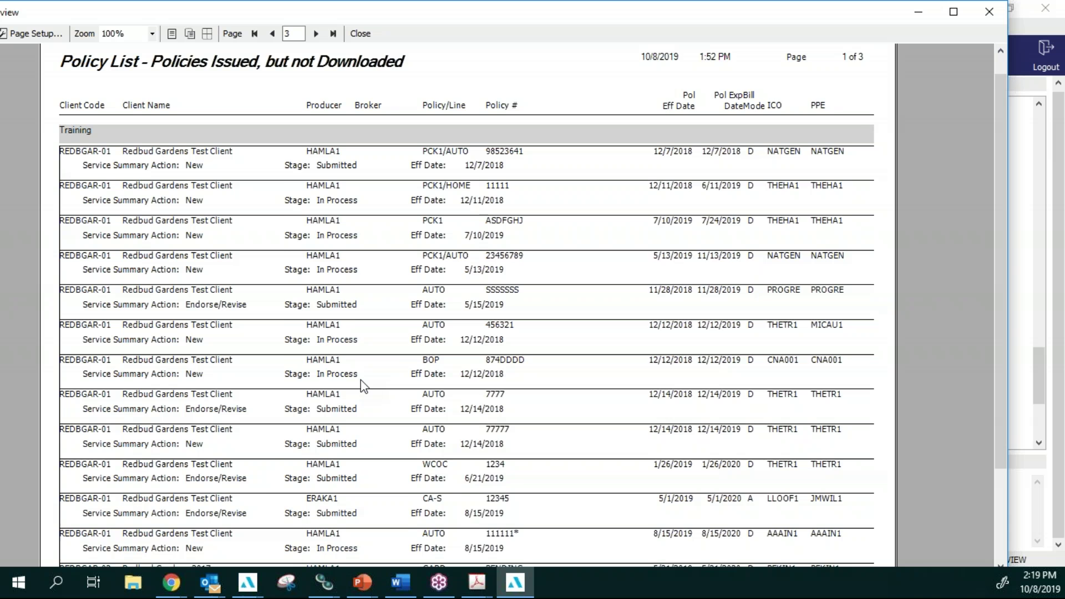
pyautogui.scroll(-1, 364, 385)
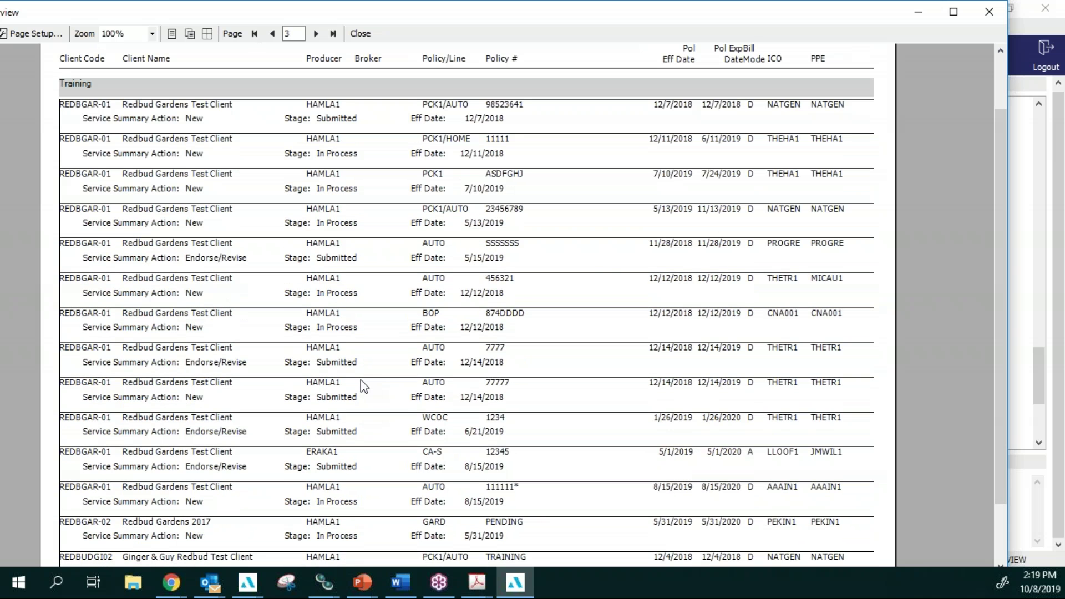
pyautogui.scroll(2, 363, 386)
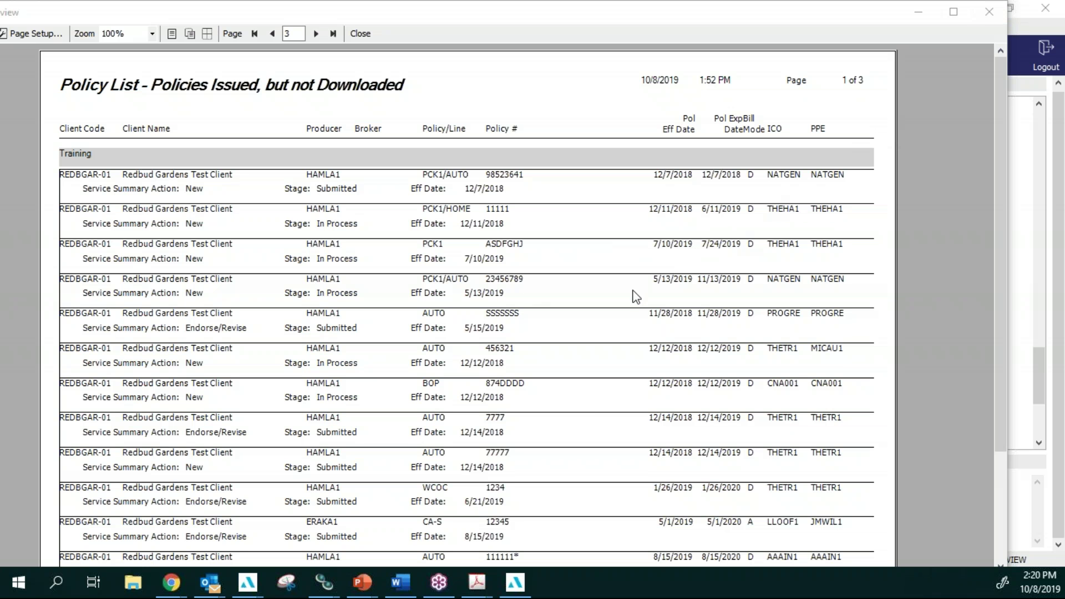
pyautogui.moveTo(477, 583)
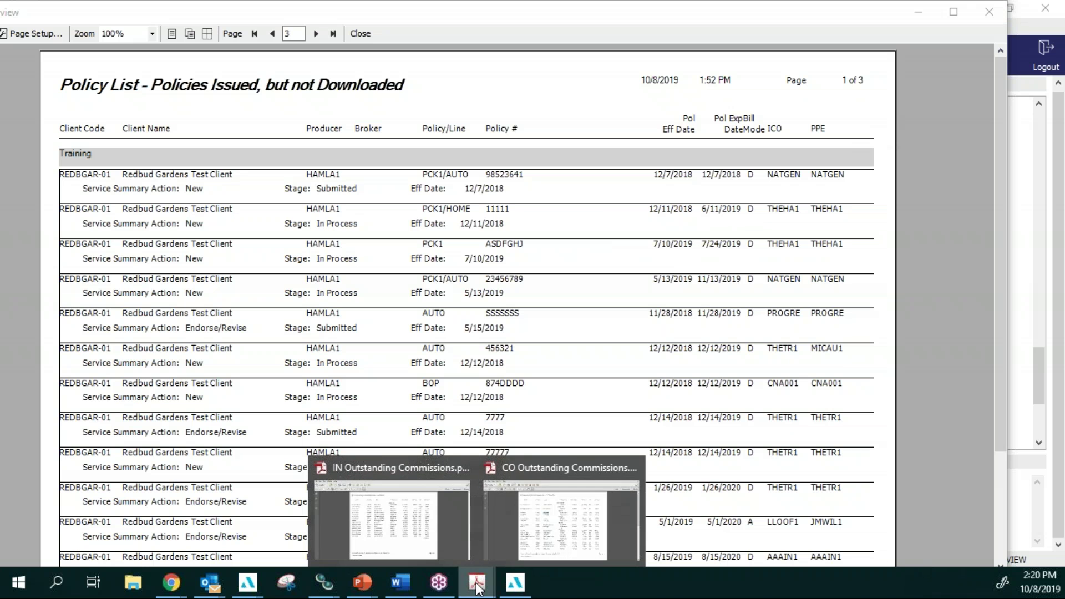
# Step: Examine the Colorado Outstanding Commissions PDF in Adobe Acrobat, and minimize it and the Policy List preview
pyautogui.click(564, 531)
pyautogui.click(378, 330)
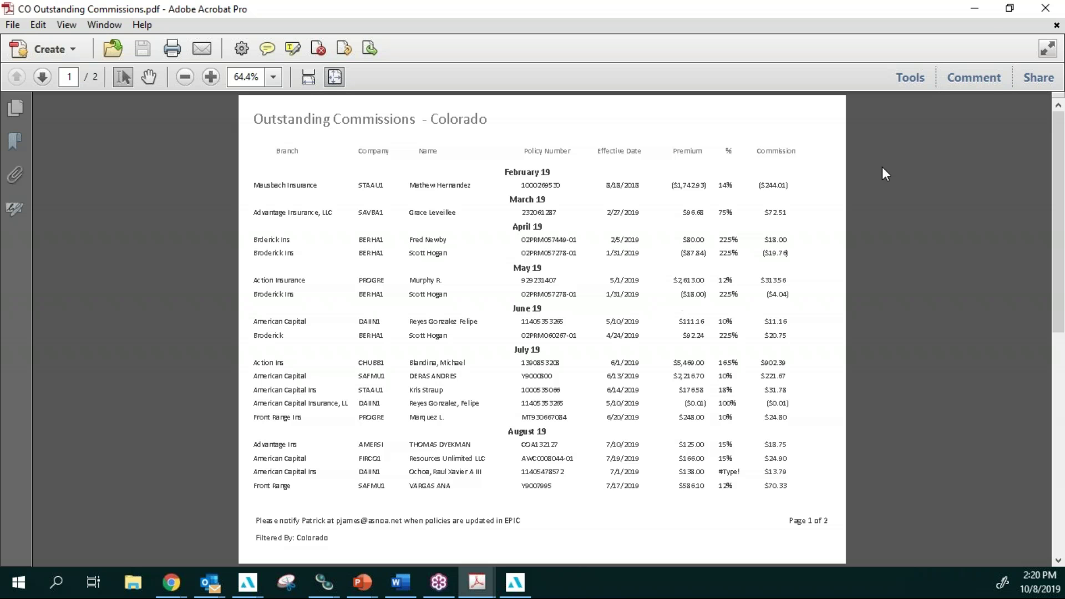
pyautogui.click(977, 11)
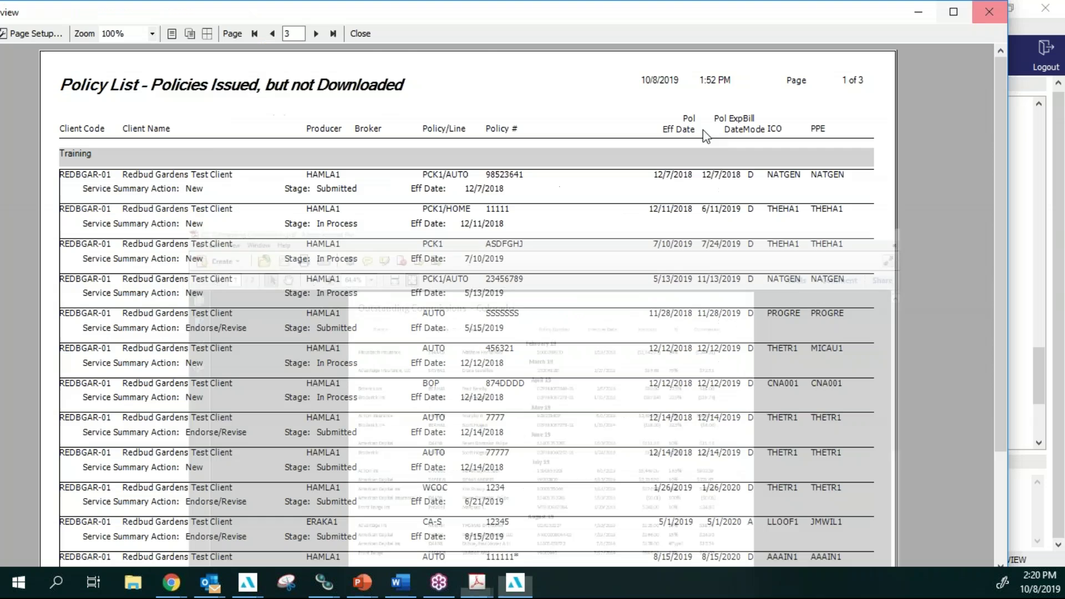
pyautogui.click(926, 8)
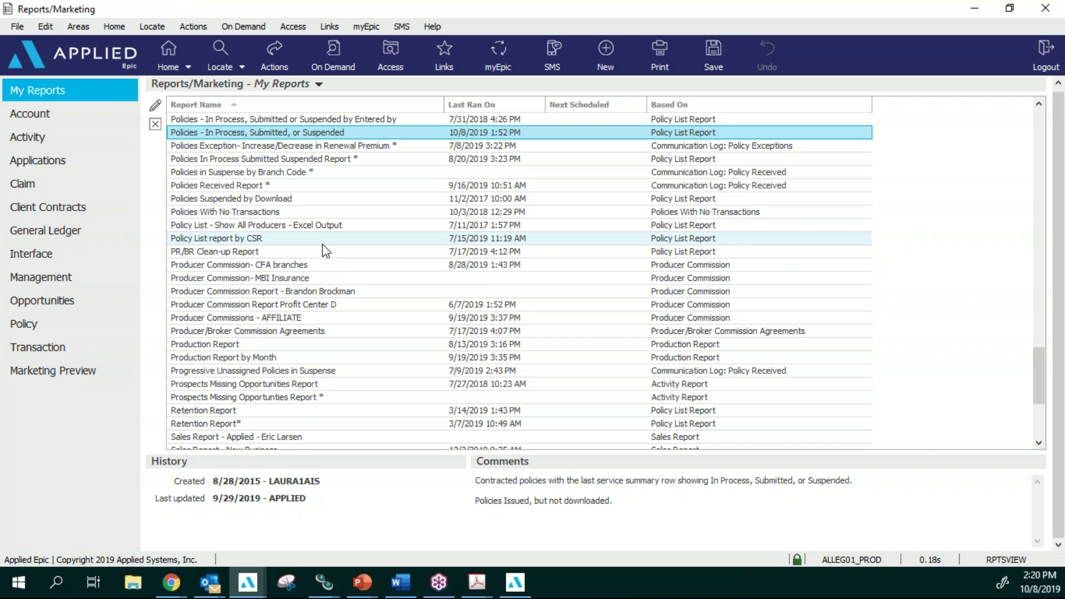
# Step: Open the criteria of the "Past Expiration Report *" in My Reports
pyautogui.scroll(2, 325, 250)
pyautogui.scroll(3, 325, 251)
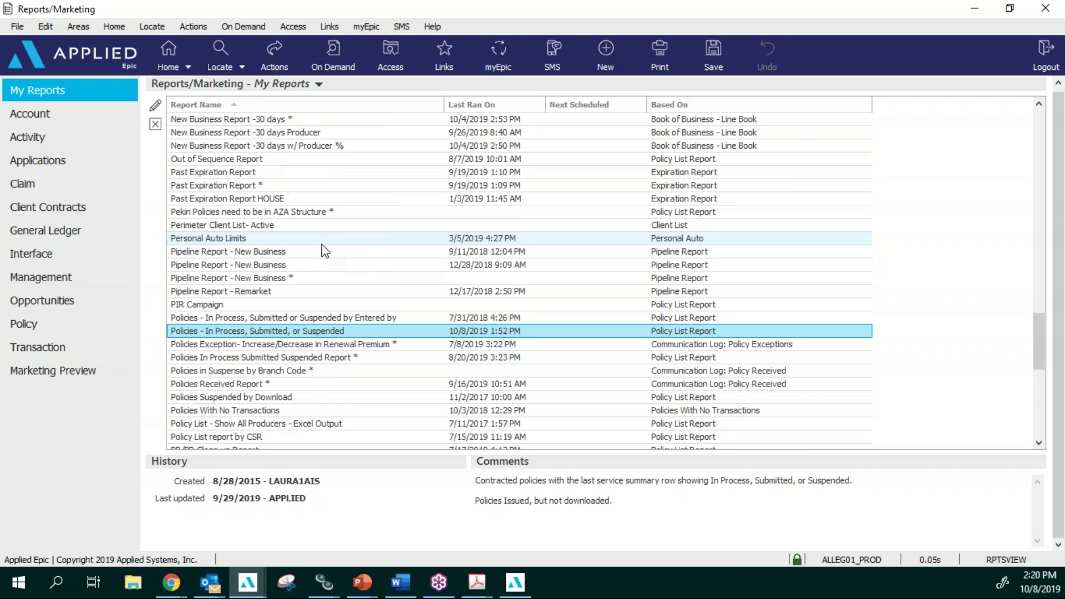
pyautogui.click(278, 186)
pyautogui.click(155, 105)
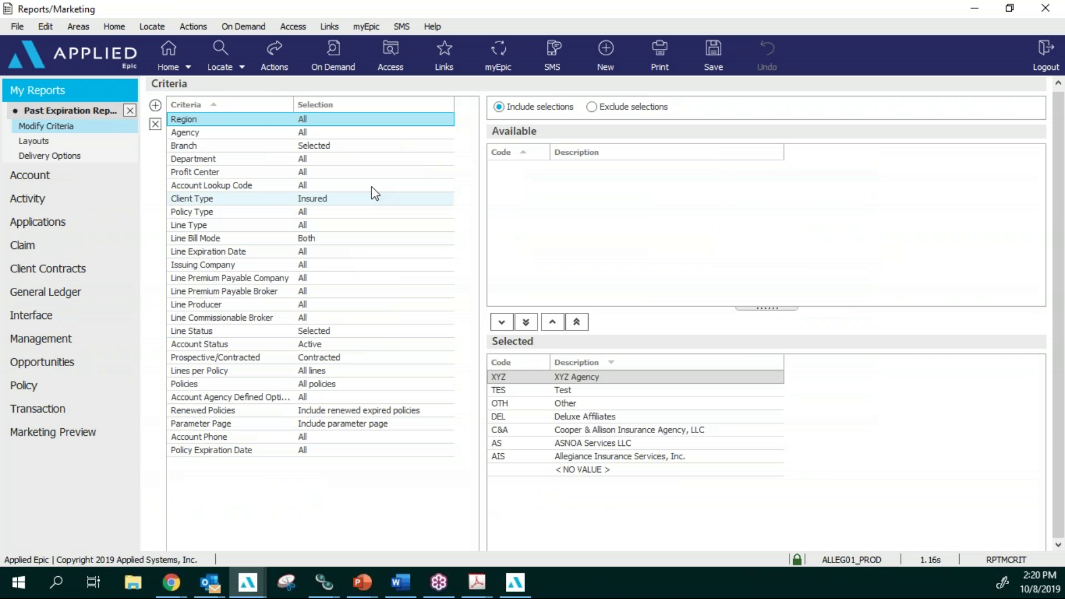
# Step: Replace the selected branches in the report's Branch criterion with only TRA Training
pyautogui.click(335, 147)
pyautogui.click(552, 322)
pyautogui.click(561, 234)
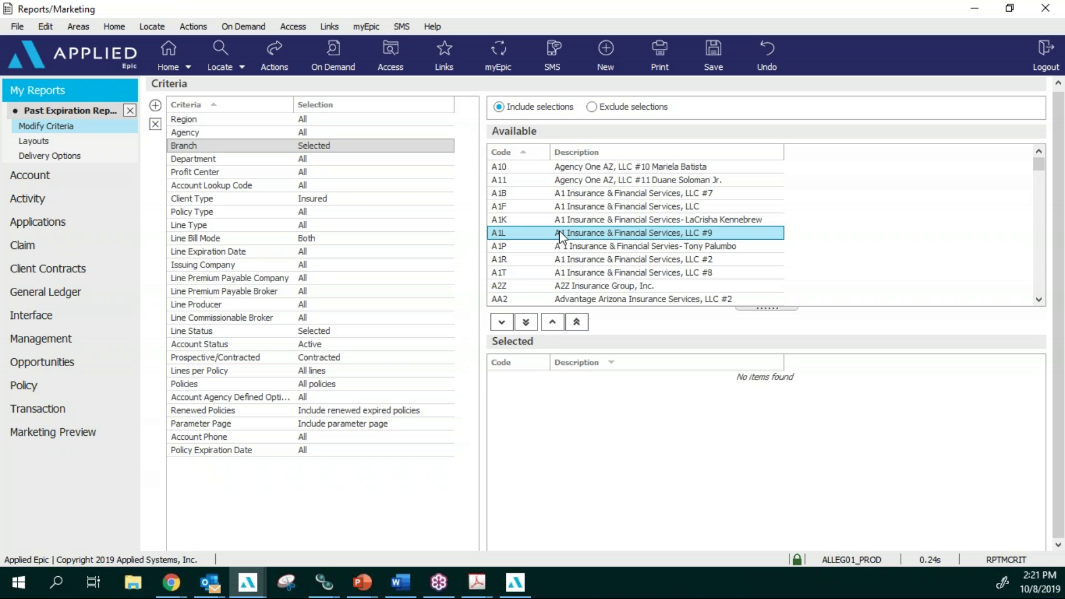
pyautogui.write('tra')
pyautogui.click(501, 322)
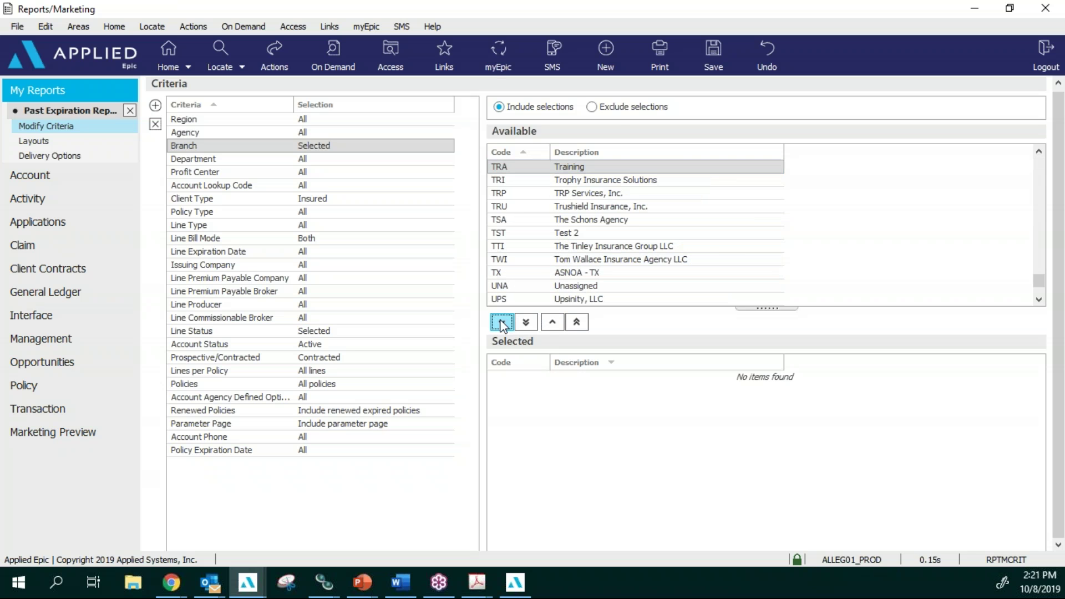
# Step: Bring up the Past Expiration Report's print preview and examine the Expiration Report on page 2
pyautogui.click(671, 61)
pyautogui.click(673, 103)
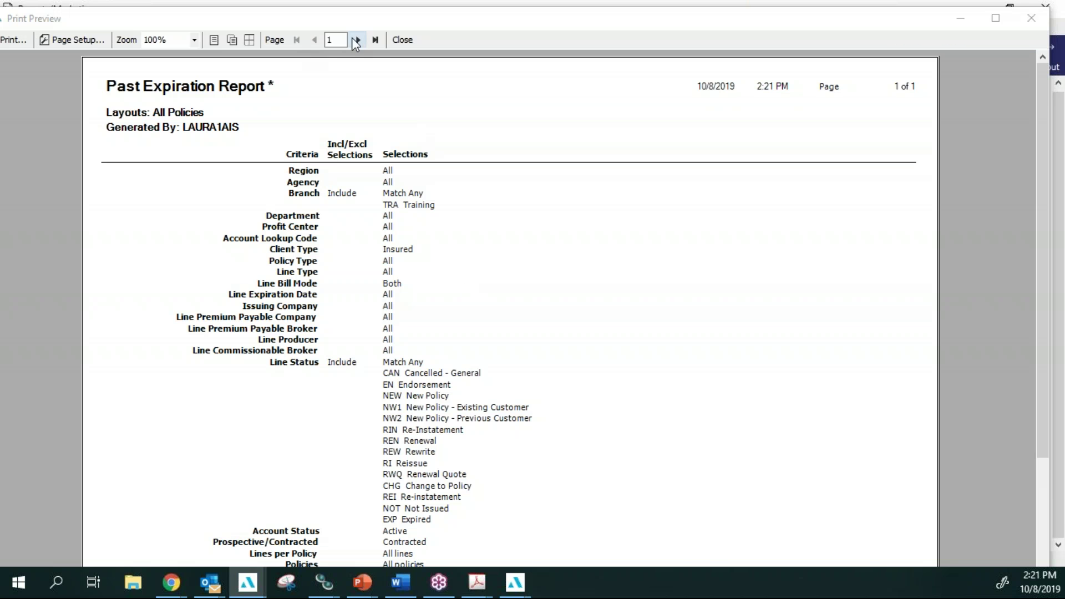
pyautogui.click(358, 40)
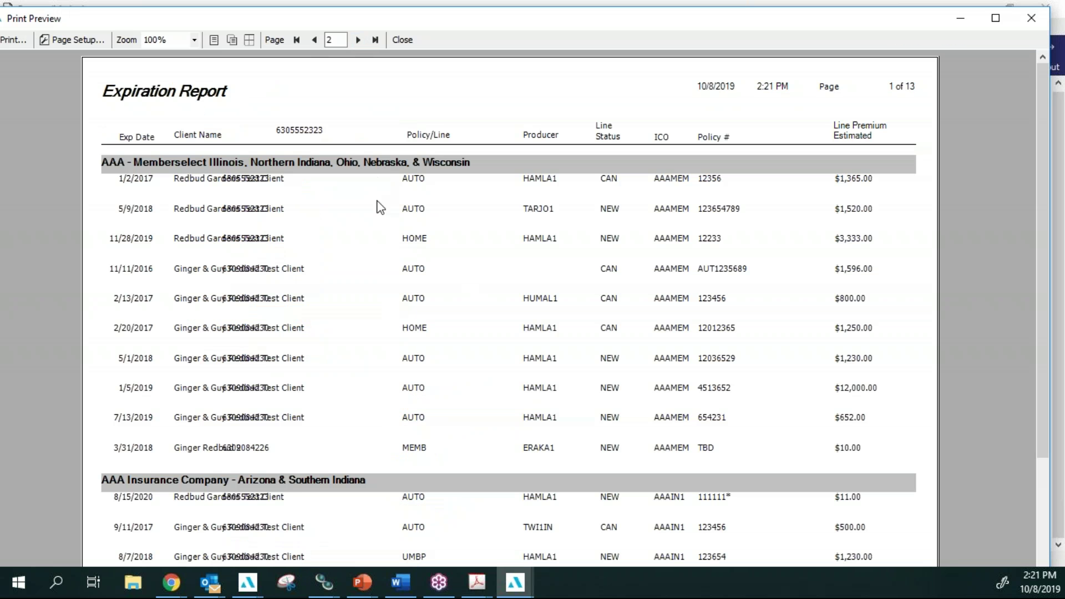
pyautogui.scroll(-1, 380, 207)
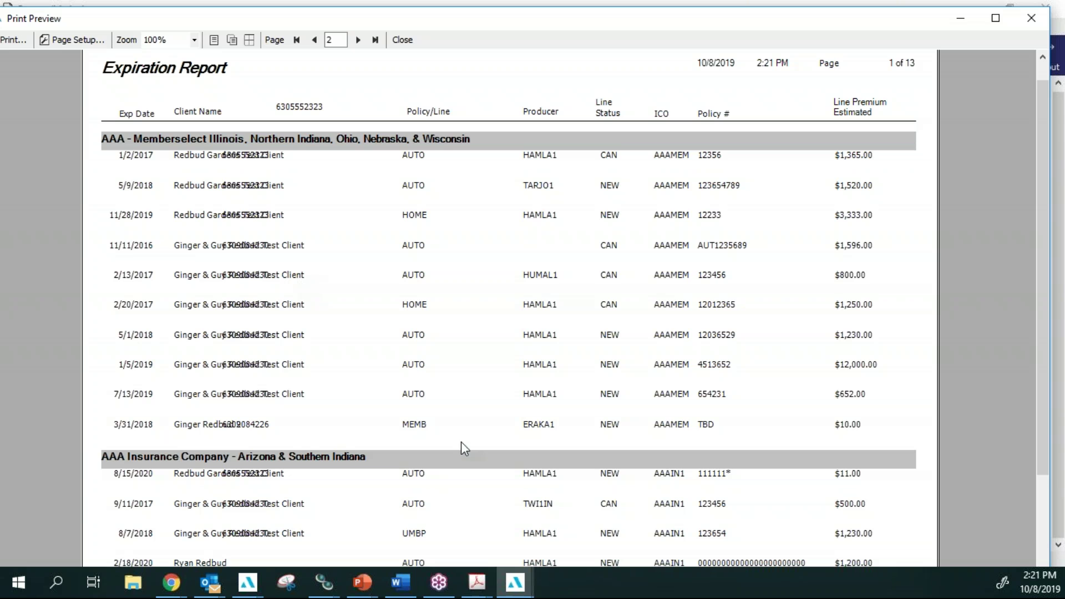
# Step: Switch to the Colorado Outstanding Commissions PDF in Adobe Acrobat, examine its July and August commission entries, and minimize it
pyautogui.click(486, 592)
pyautogui.click(557, 543)
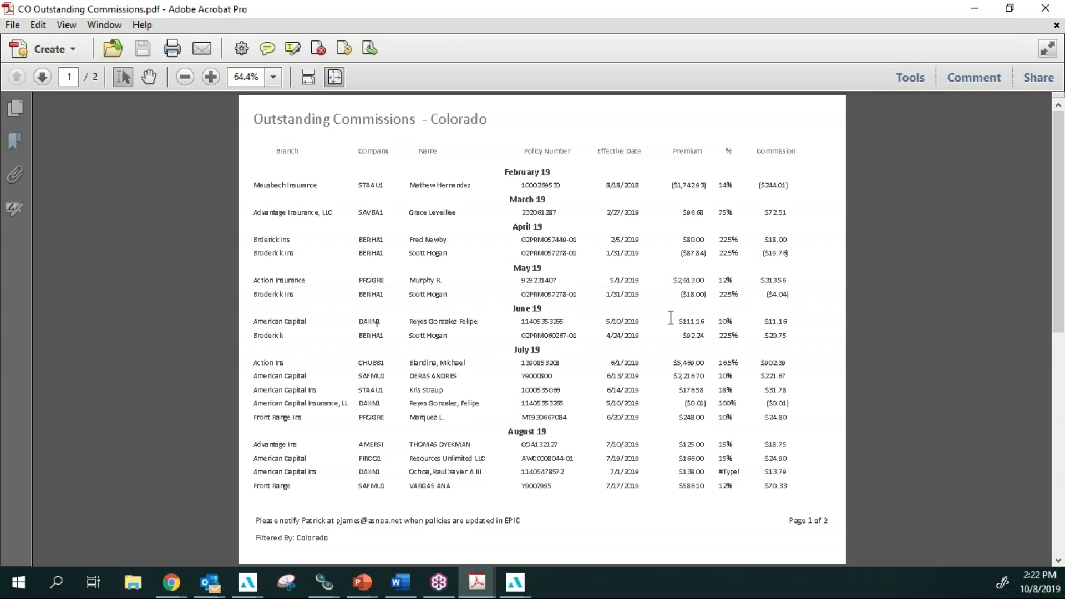
pyautogui.doubleClick(765, 367)
pyautogui.click(671, 415)
pyautogui.click(975, 8)
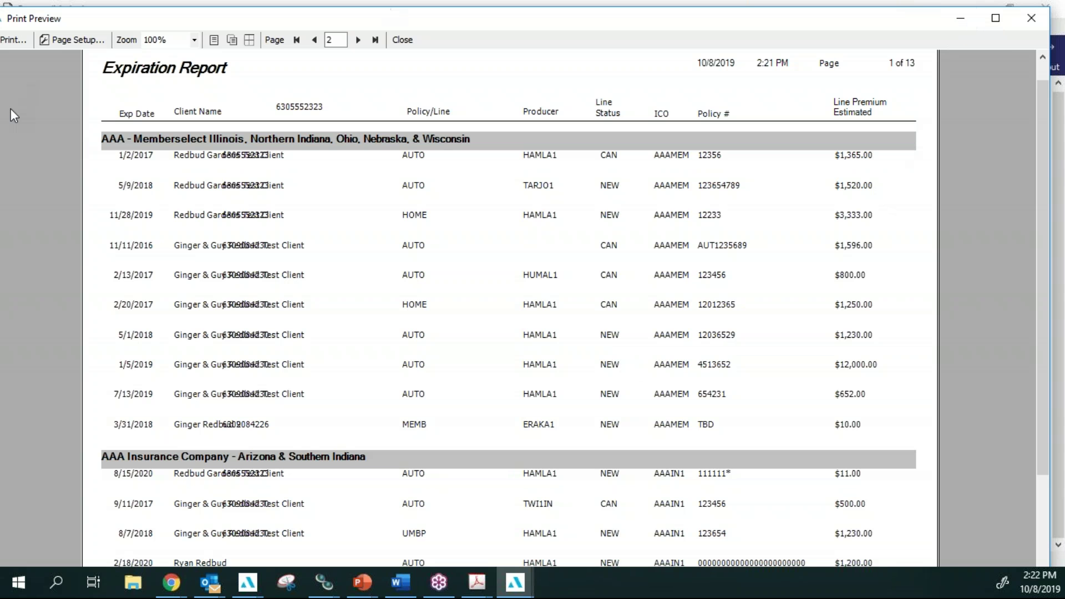
# Step: Close the Past Expiration Report without saving its changes and open the criteria of the "Policies Received Report *"
pyautogui.click(1030, 19)
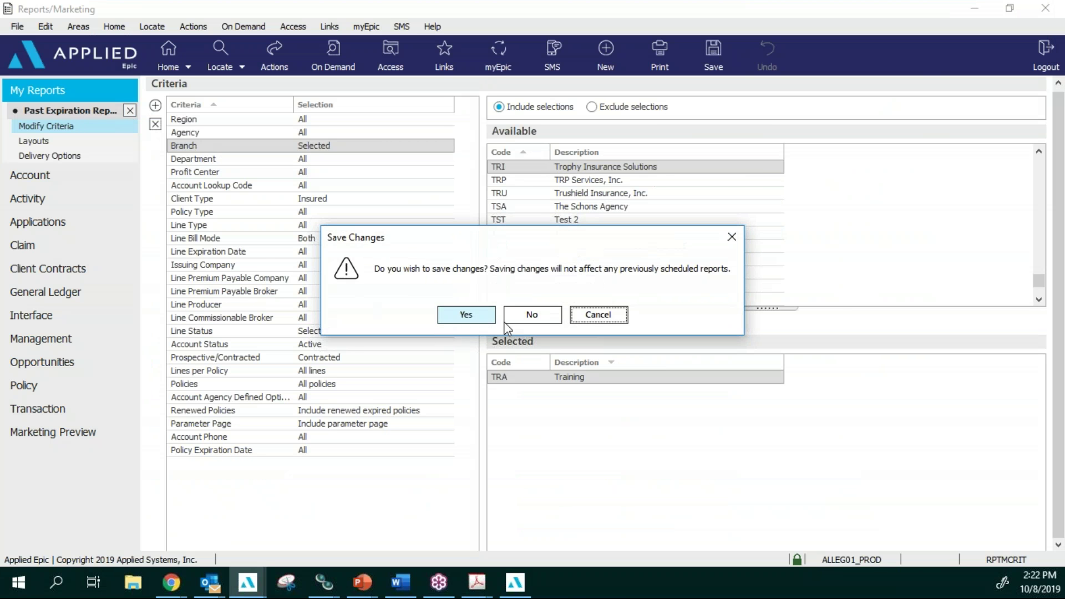
pyautogui.click(527, 320)
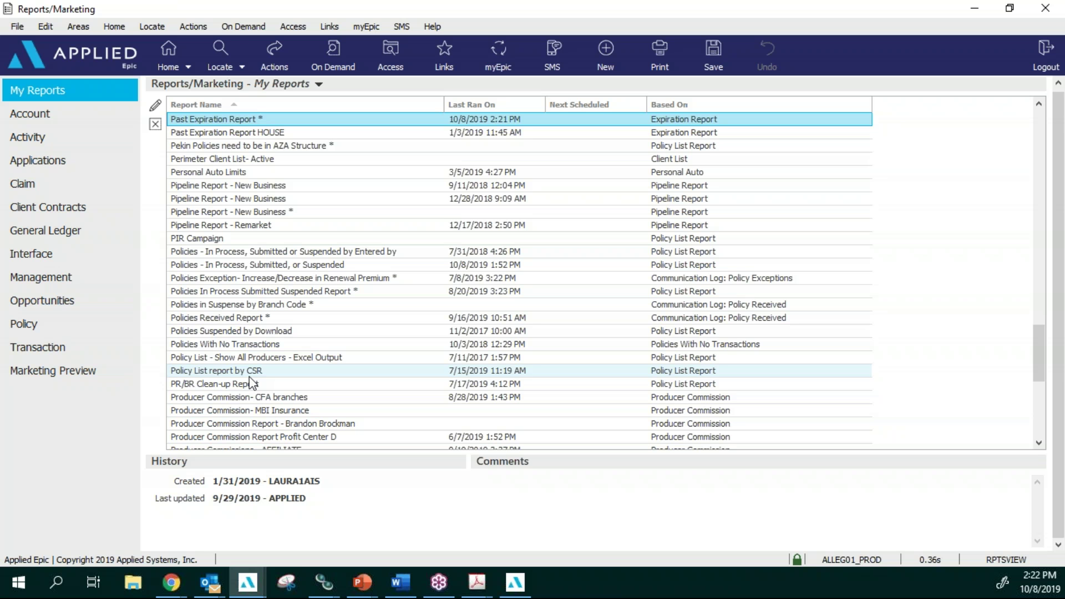
pyautogui.click(254, 319)
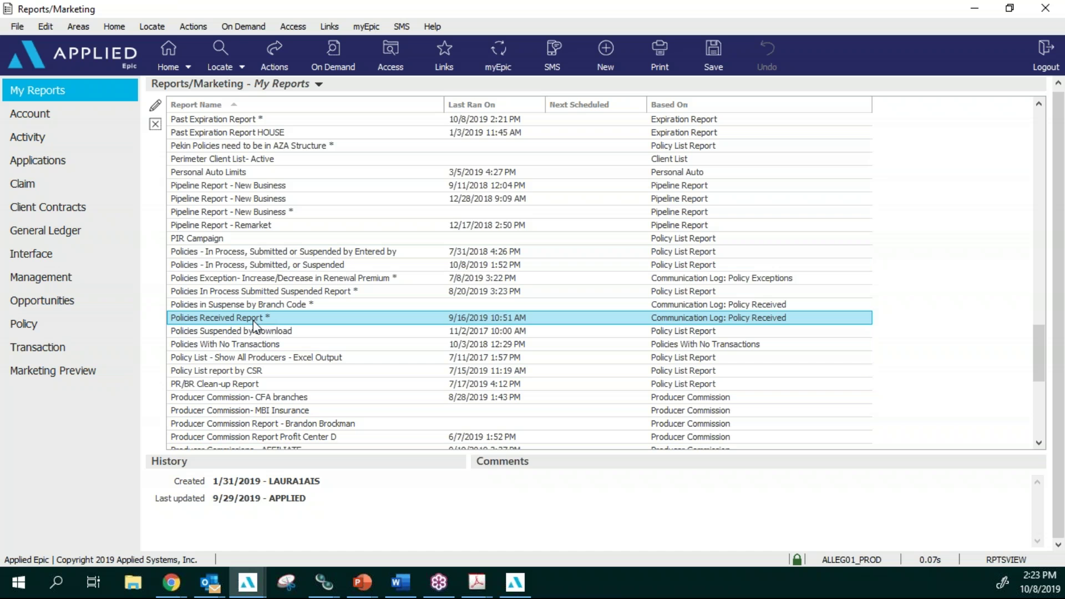
pyautogui.doubleClick(255, 327)
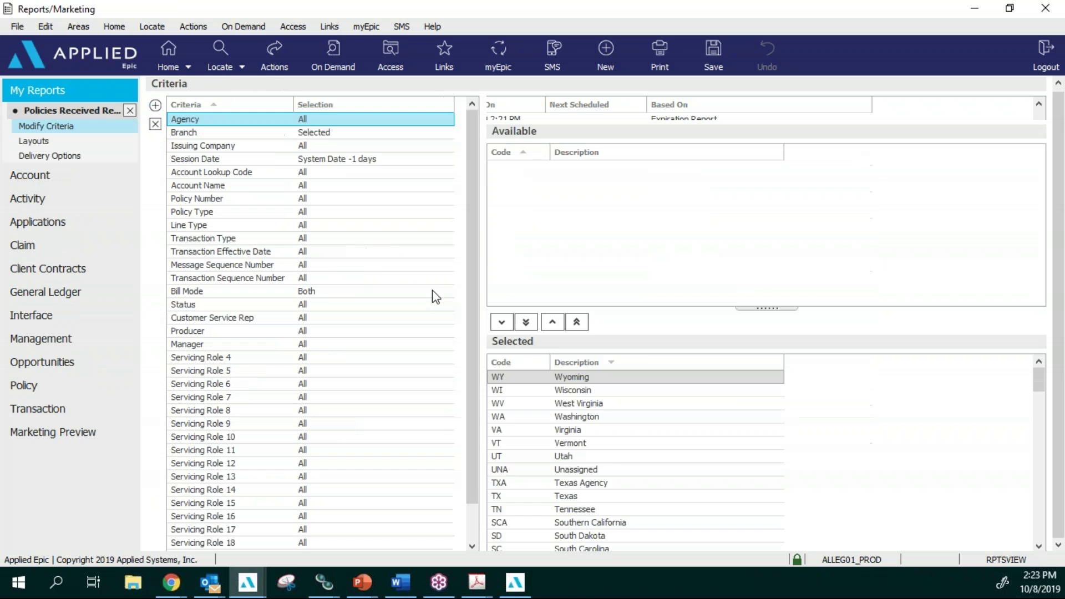
# Step: Preview the Policies Received Report for branch ALG, Algonquin Insurance Services, LLC, and go to page 2
pyautogui.click(315, 135)
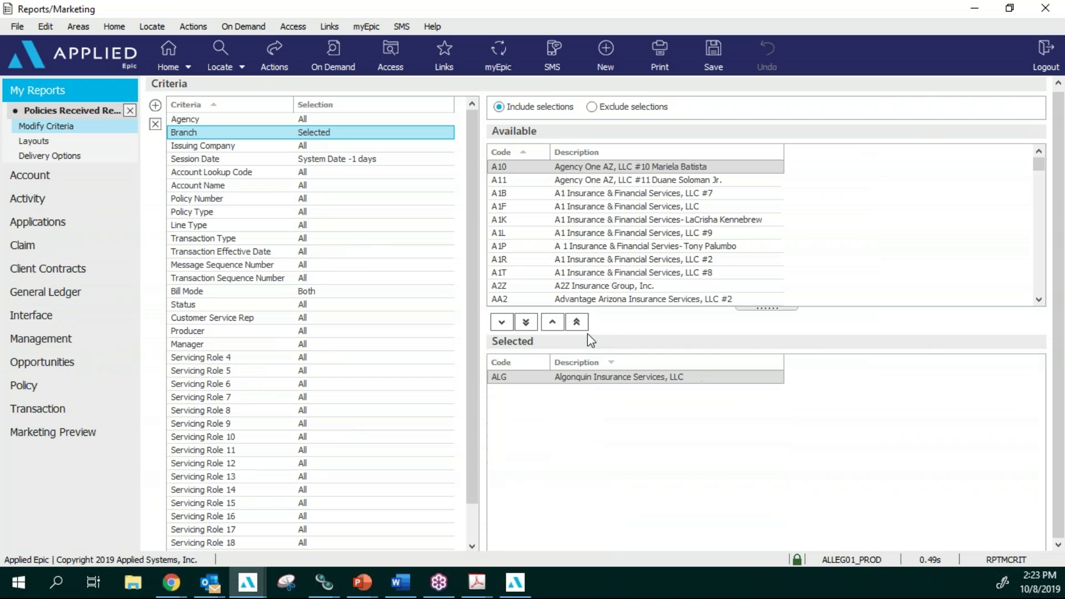
pyautogui.click(667, 68)
pyautogui.click(669, 102)
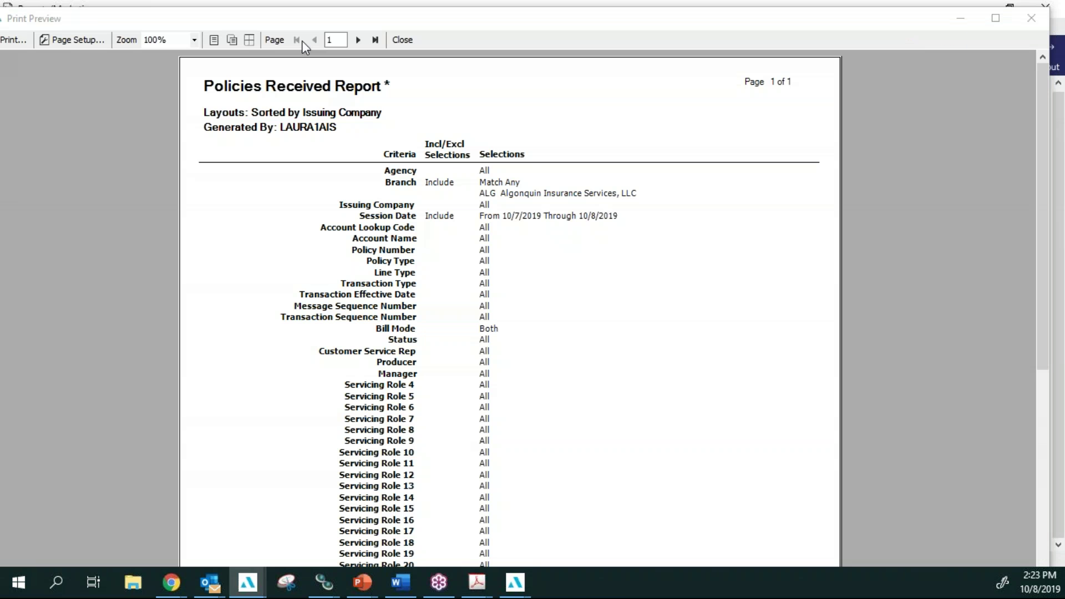
pyautogui.click(359, 40)
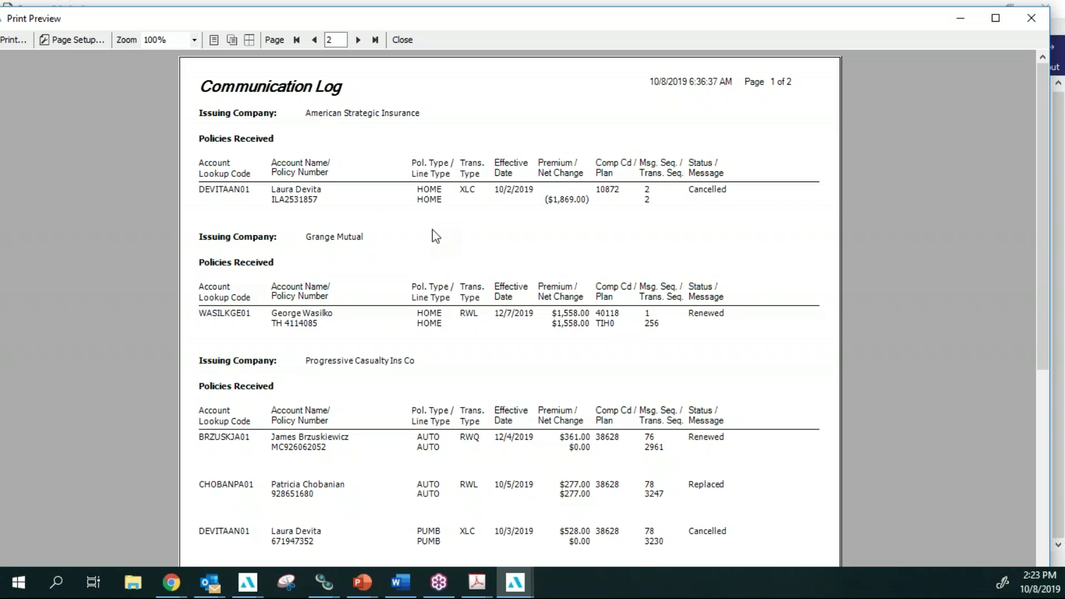
# Step: Look through the received policies and their statuses in the Communication Log preview, and close the preview and the report
pyautogui.scroll(-1, 717, 205)
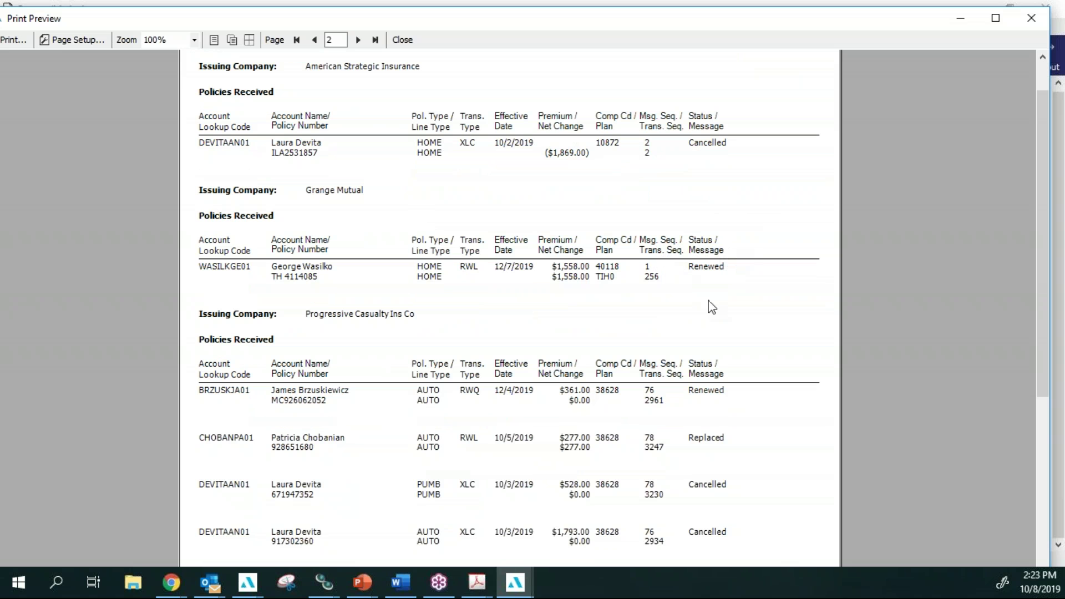
pyautogui.scroll(-1, 712, 308)
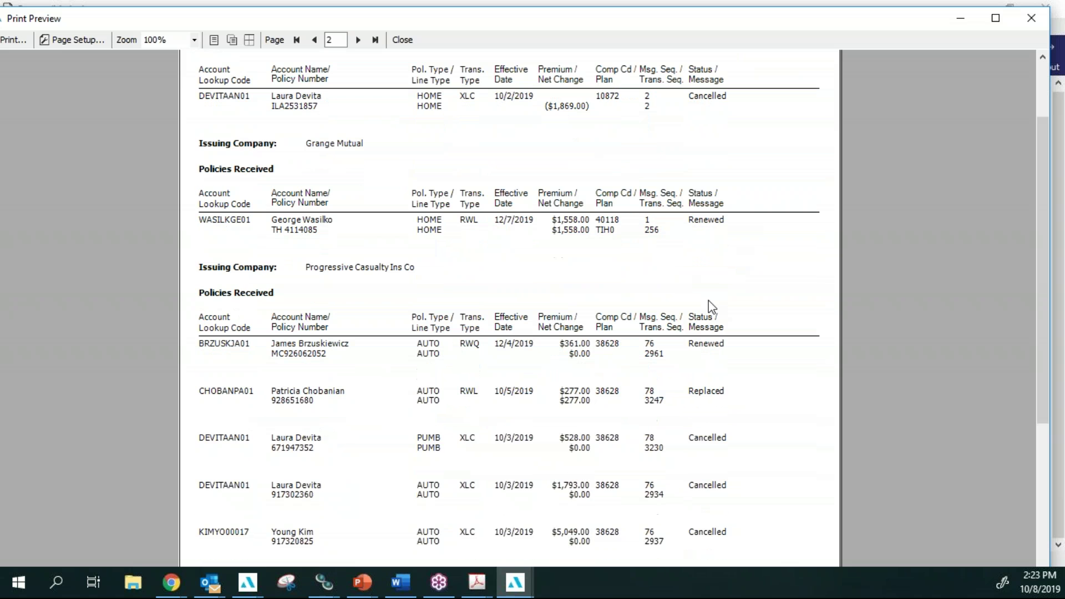
pyautogui.scroll(-2, 712, 307)
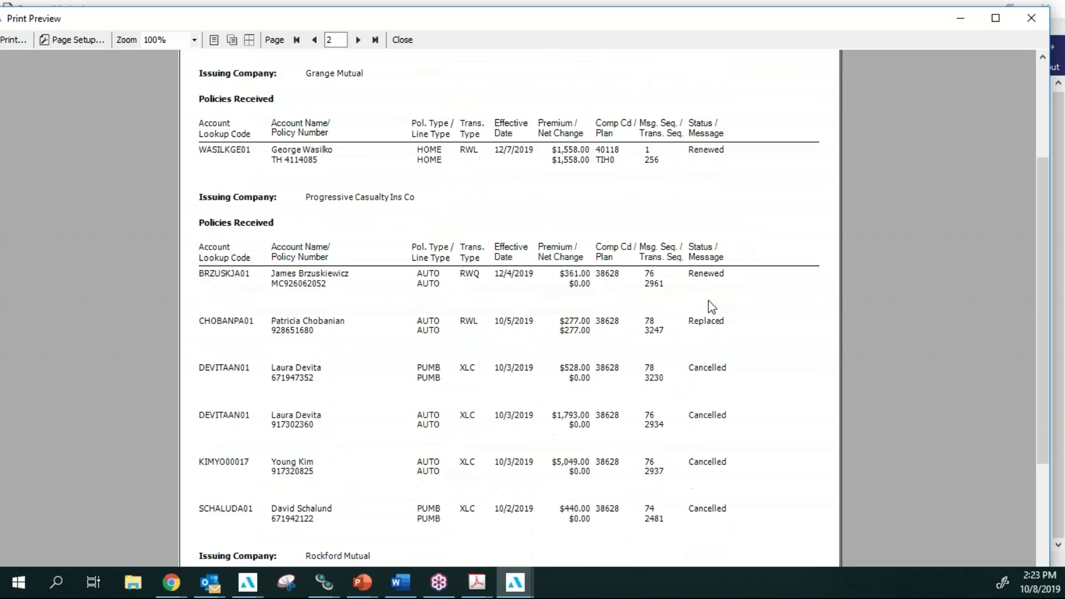
pyautogui.scroll(5, 713, 307)
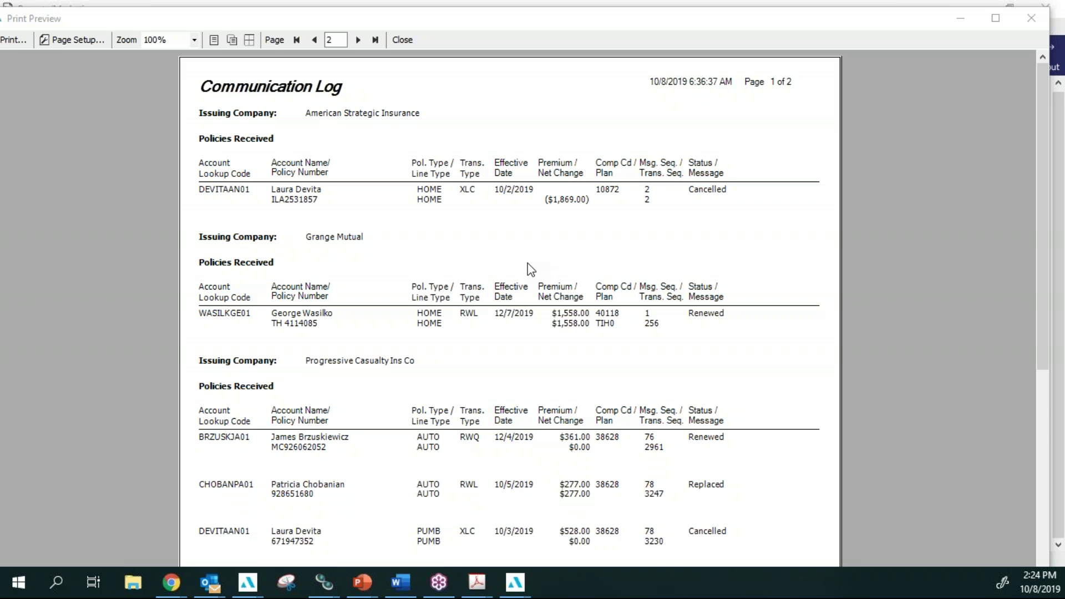
pyautogui.scroll(-5, 531, 269)
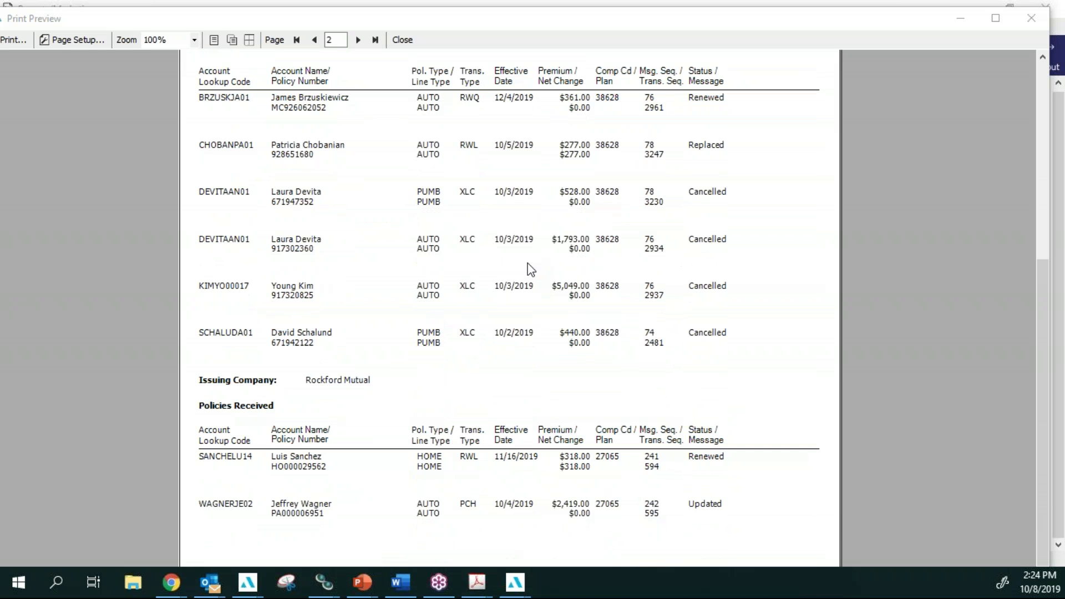
pyautogui.scroll(5, 531, 269)
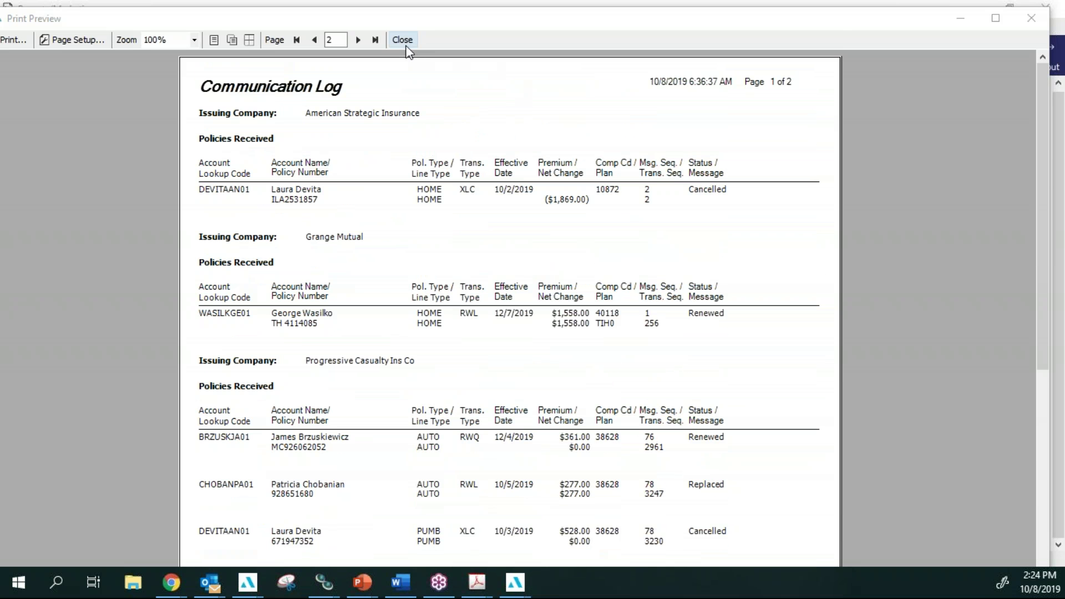
pyautogui.click(444, 236)
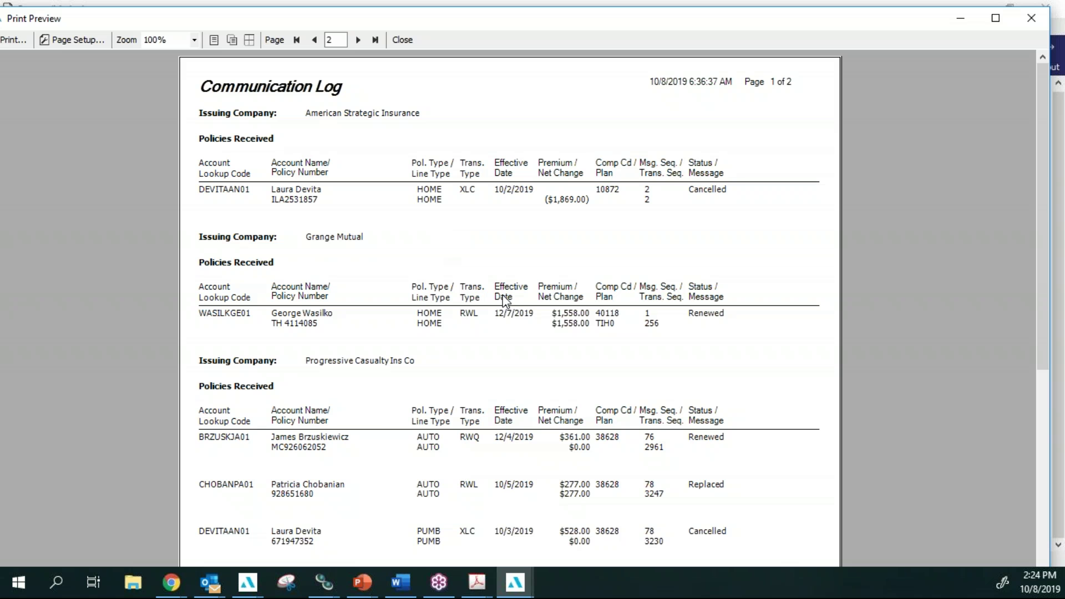
pyautogui.click(400, 40)
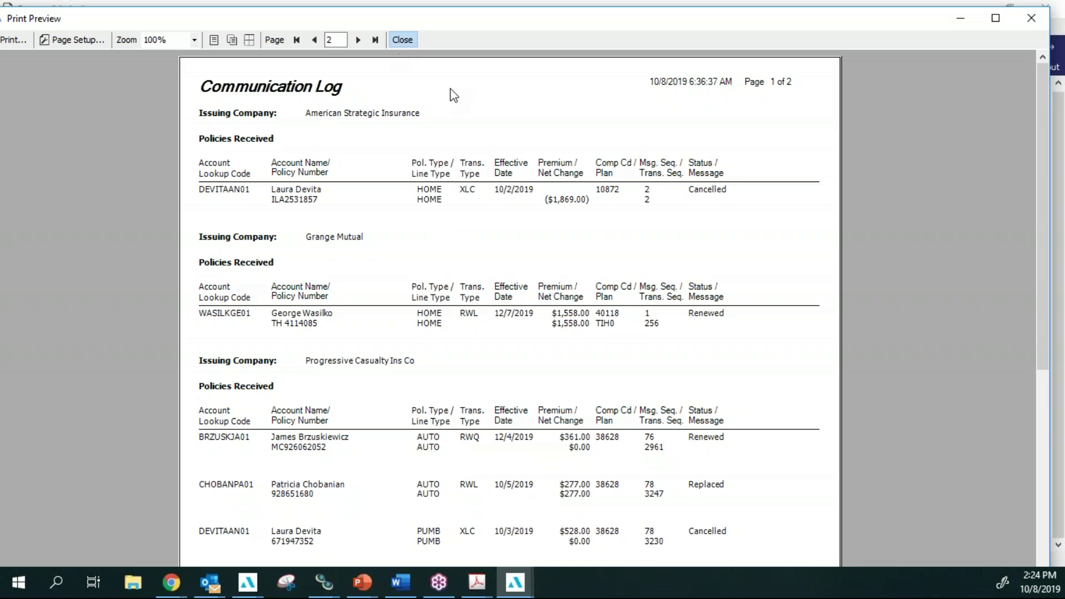
pyautogui.click(130, 110)
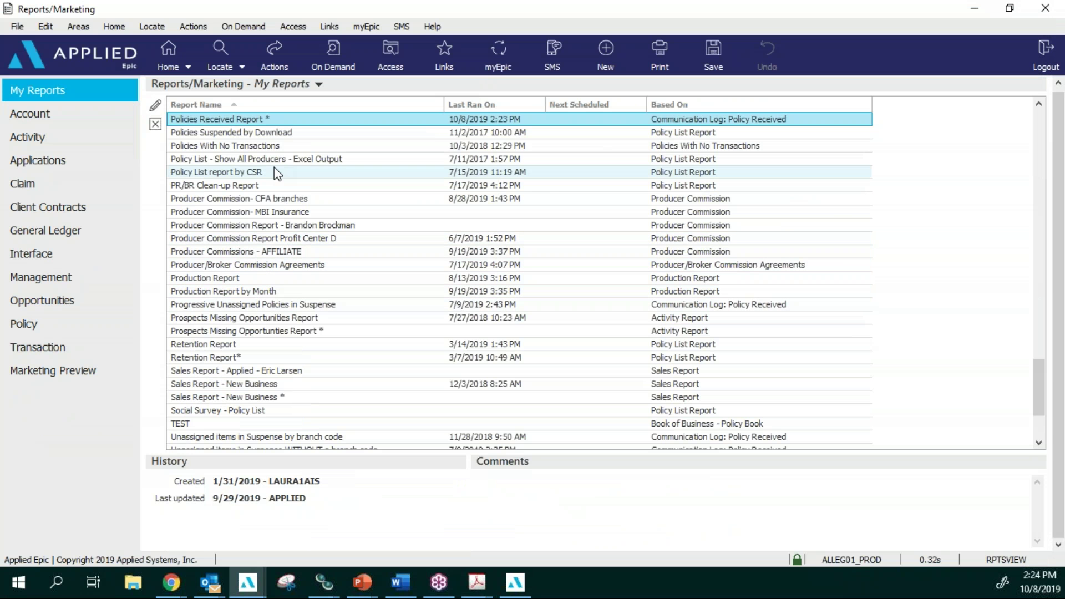
# Step: Open the criteria of the "Policies Exception- Increase/Decrease in Renewal Premium *" report in My Reports
pyautogui.scroll(1, 274, 169)
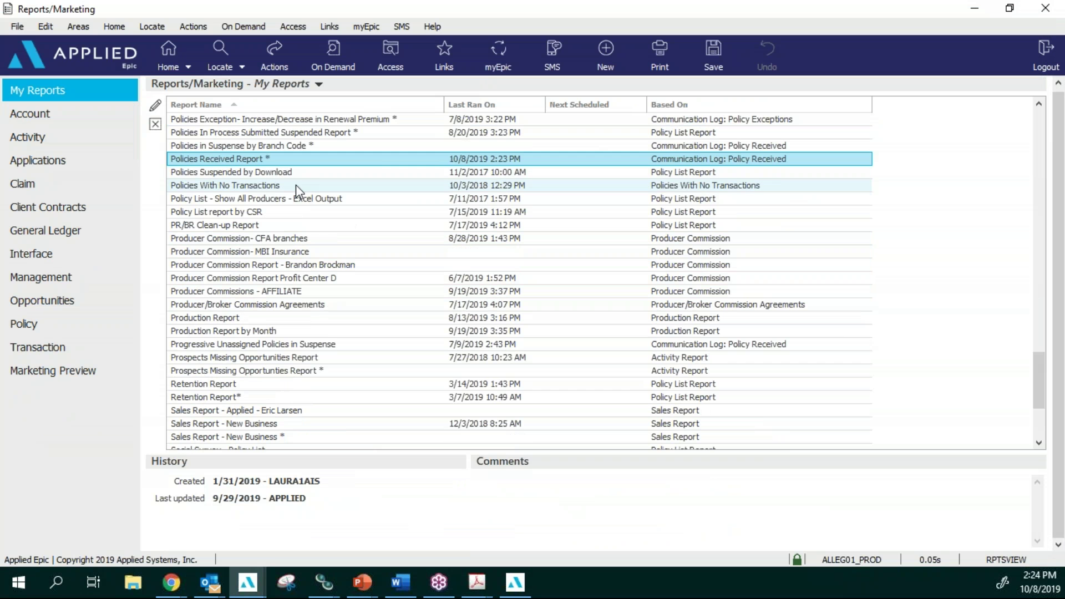
pyautogui.scroll(1, 295, 184)
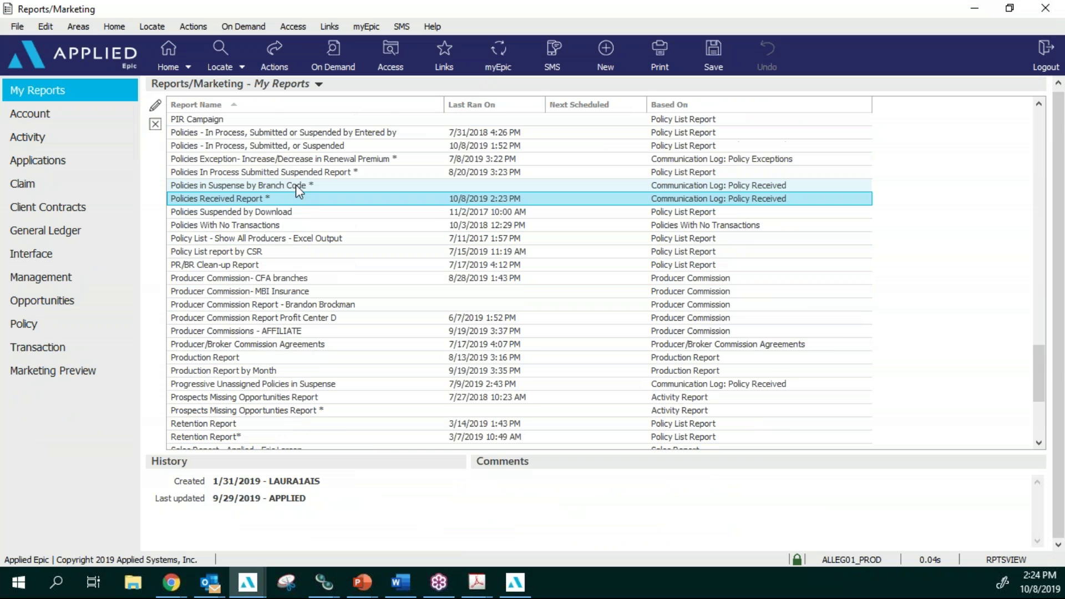
pyautogui.click(269, 158)
pyautogui.click(155, 105)
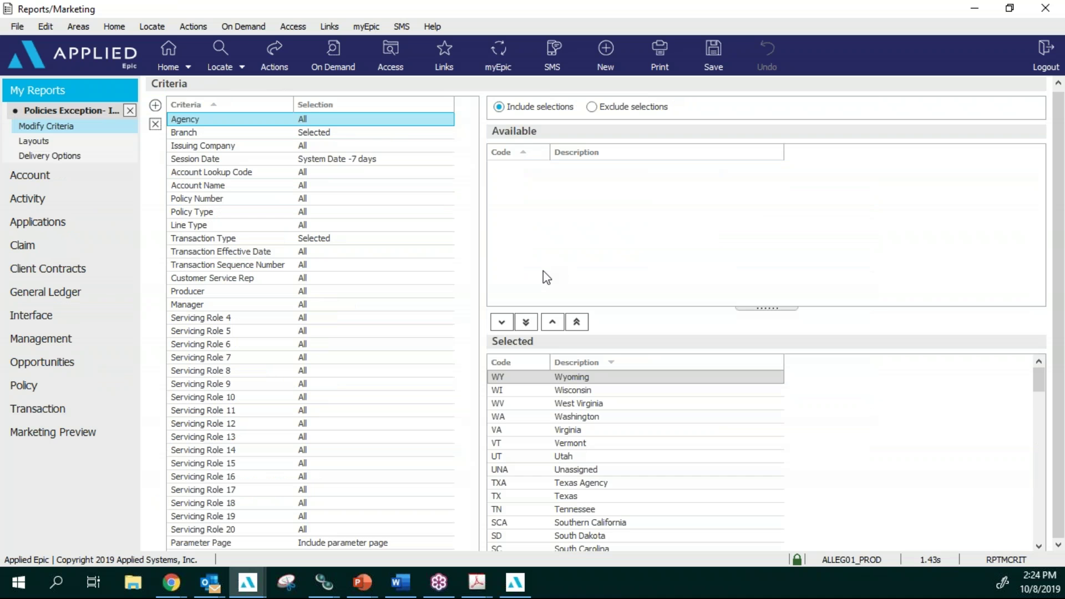
# Step: Set the report's Branch criterion to only A2Z Insurance Group, Inc. and bring up its print preview
pyautogui.click(351, 139)
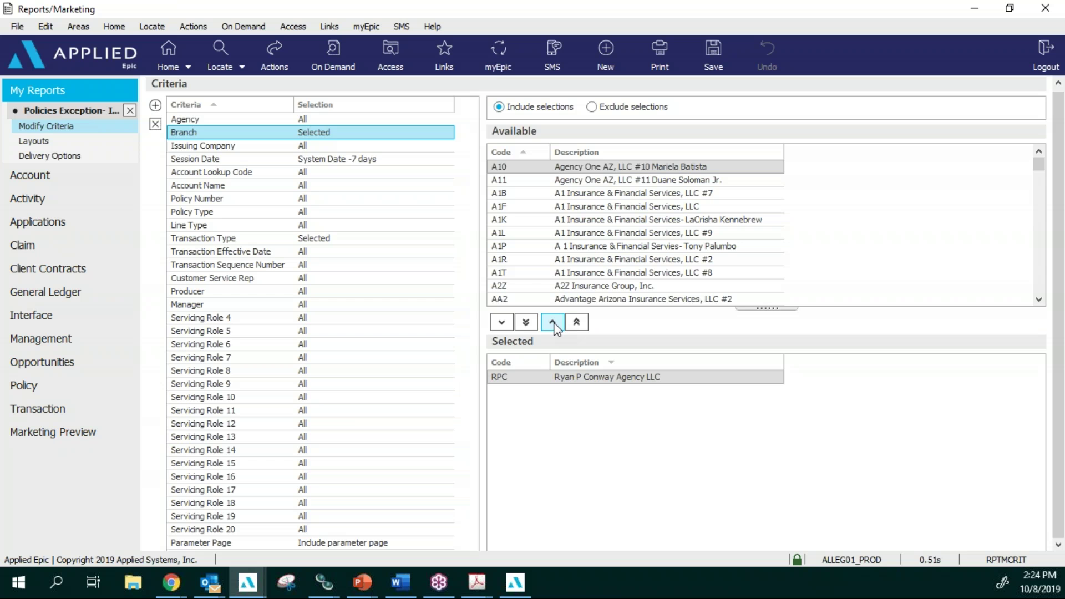
pyautogui.click(552, 322)
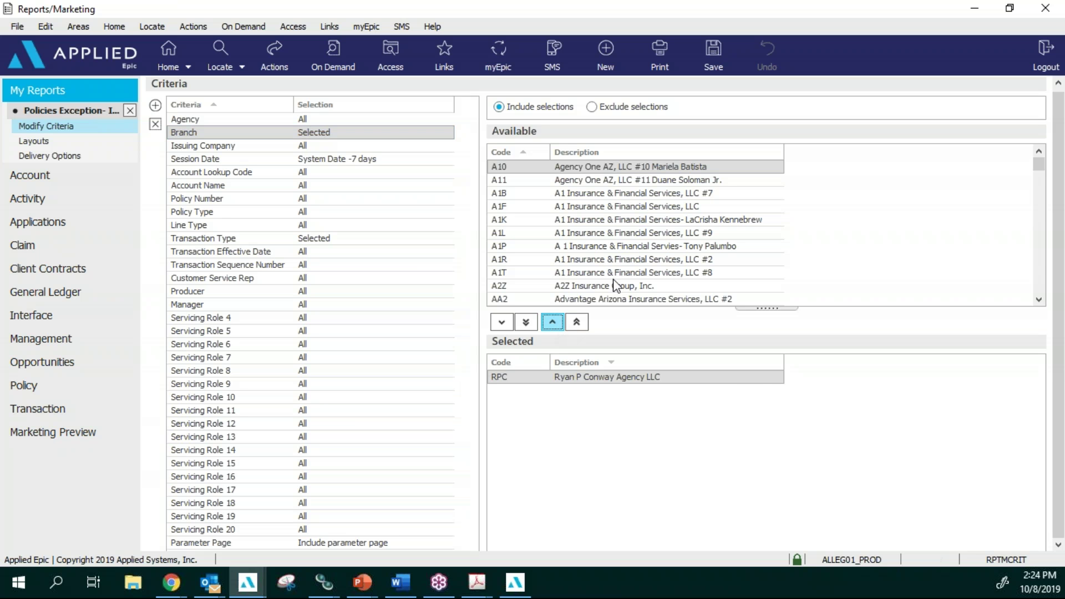
pyautogui.click(590, 288)
pyautogui.click(502, 323)
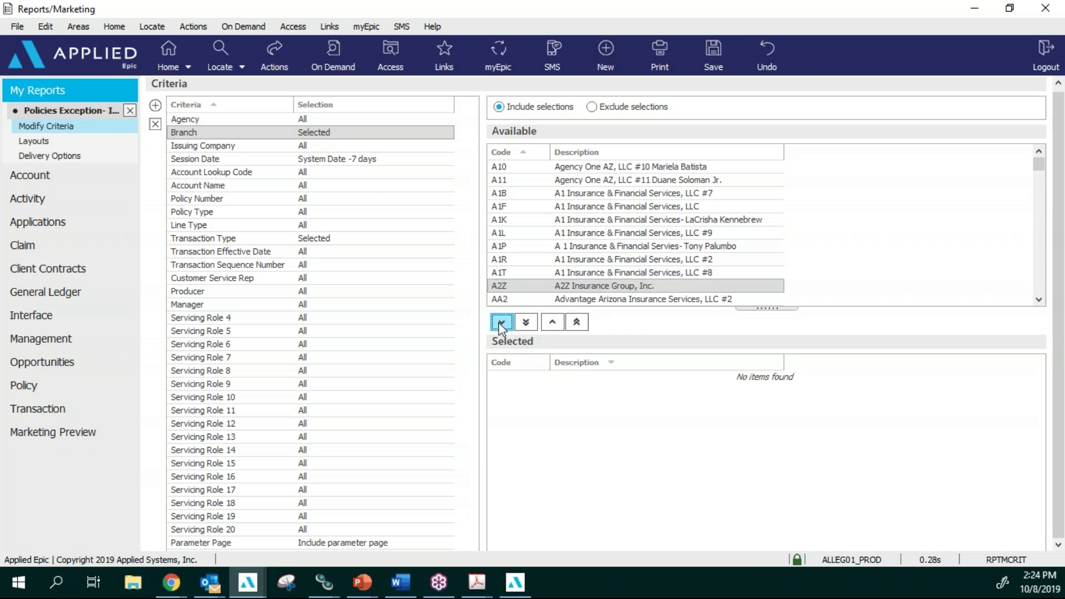
pyautogui.click(660, 53)
pyautogui.click(671, 102)
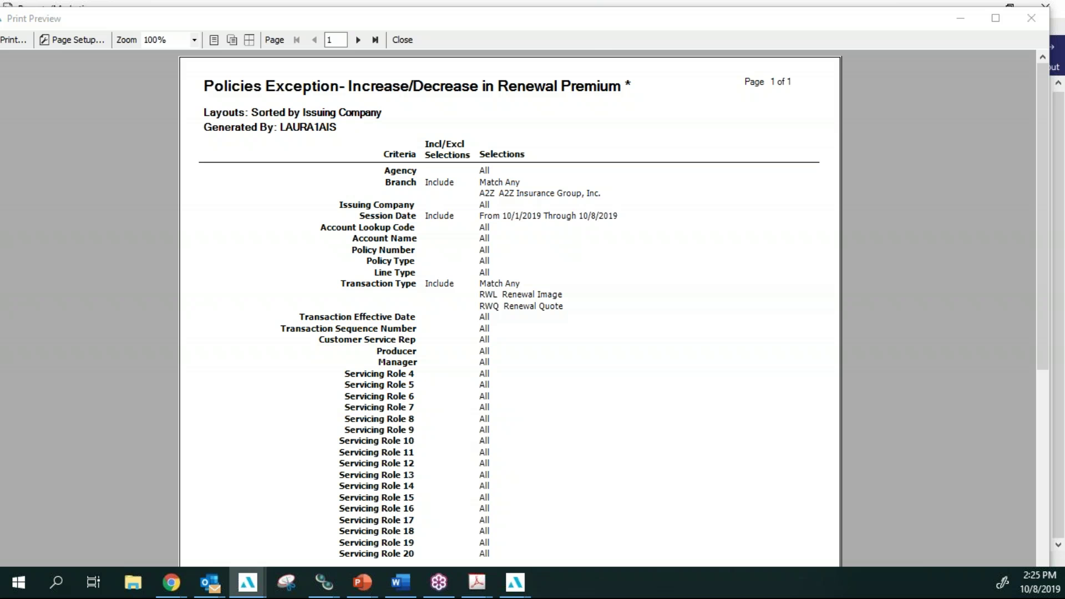
# Step: Look through page 2 of the renewal premium exception report preview and close the preview
pyautogui.click(356, 40)
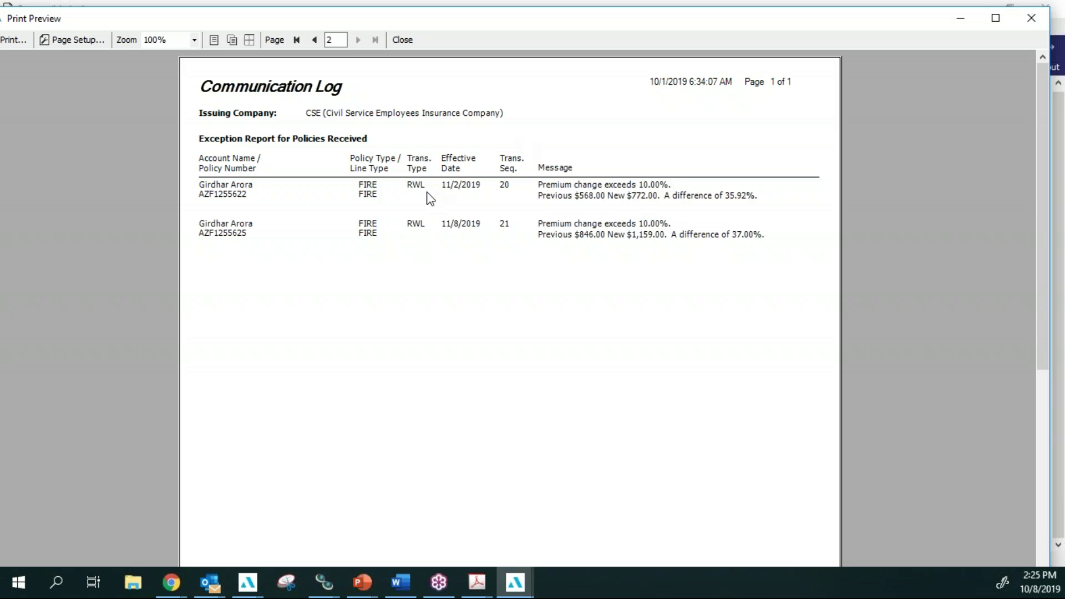
pyautogui.click(403, 42)
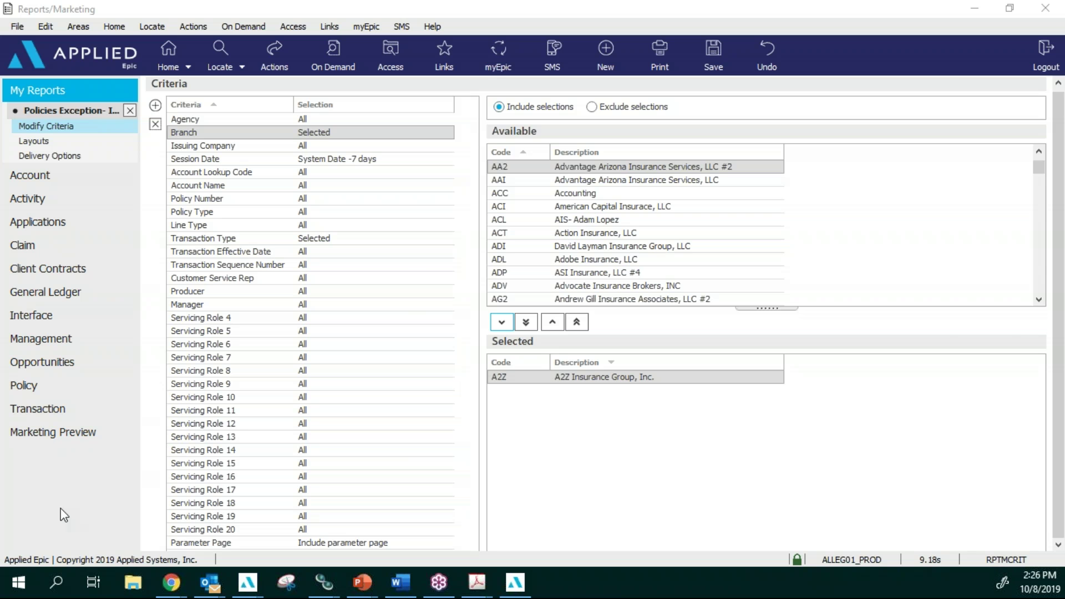
# Step: Switch to CO Outstanding Commissions.pdf in Adobe Acrobat, look through both pages of Colorado commissions, and minimize the document
pyautogui.click(509, 587)
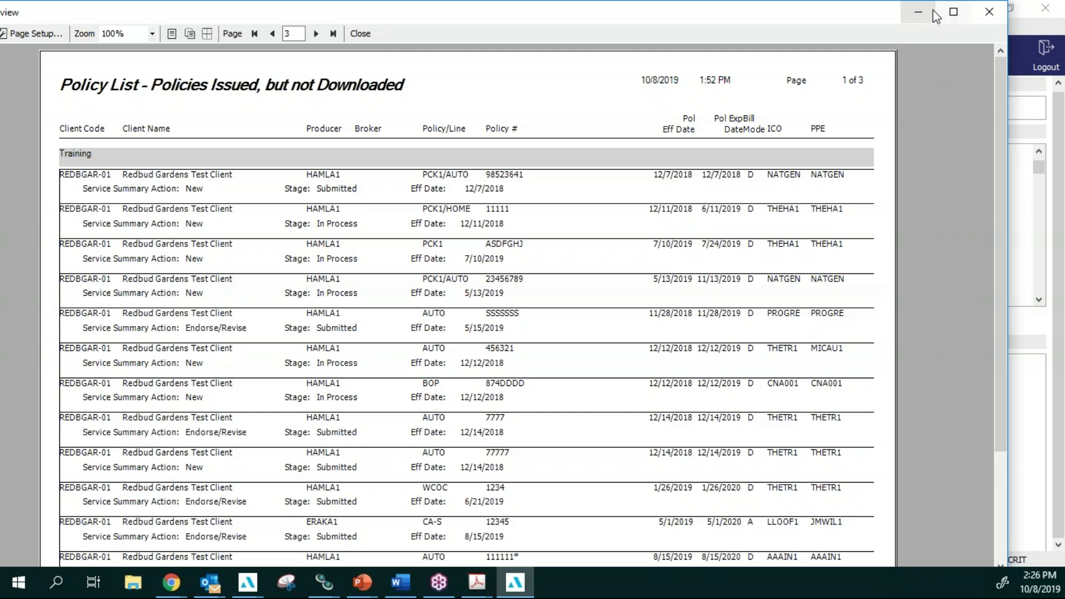
pyautogui.click(930, 14)
pyautogui.moveTo(489, 591)
pyautogui.click(514, 555)
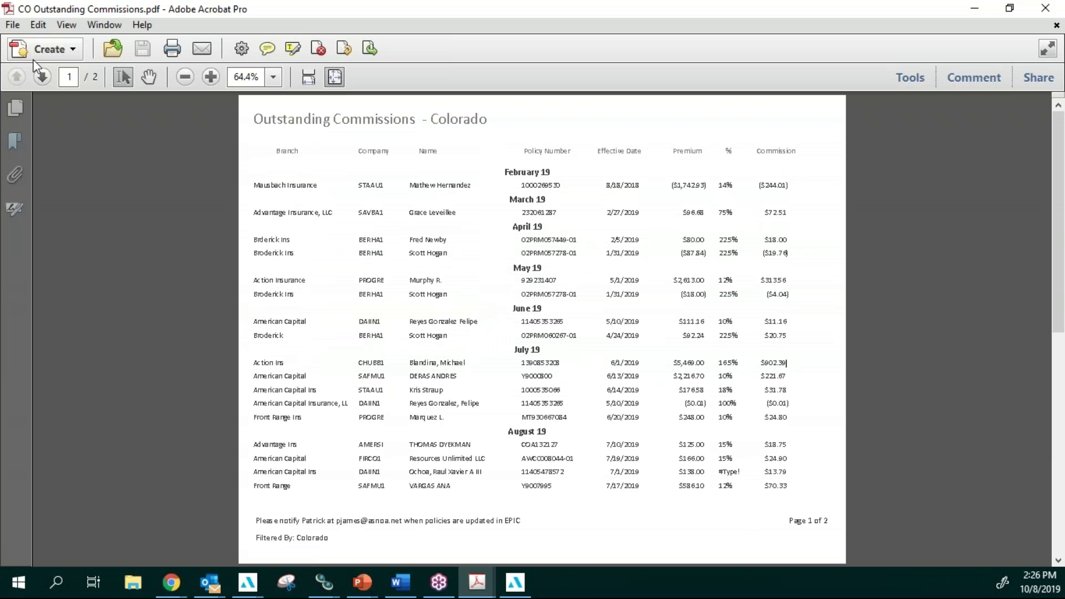
pyautogui.click(43, 78)
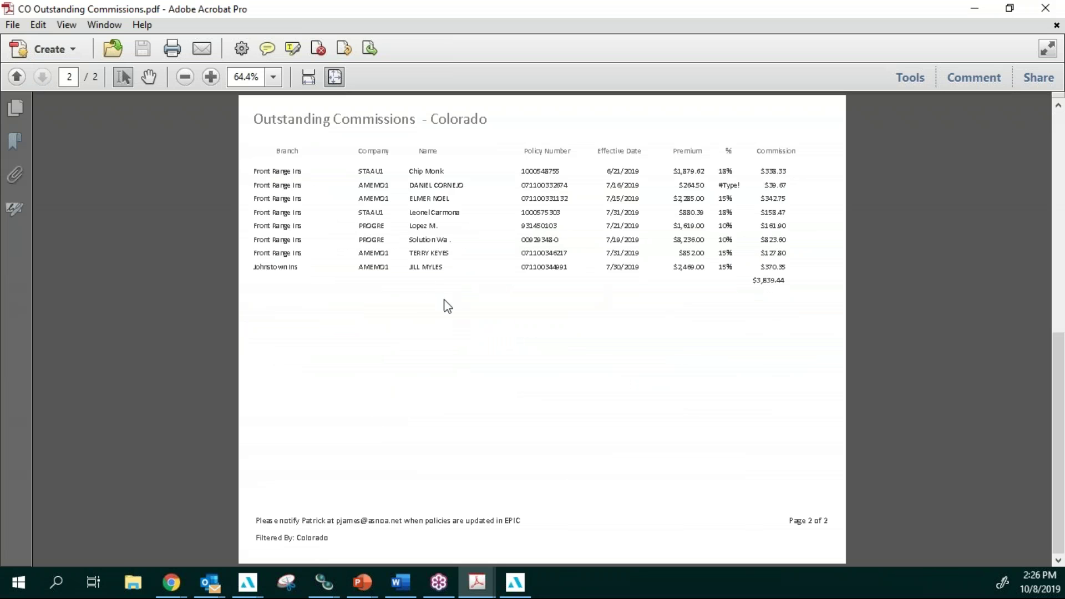
pyautogui.click(17, 77)
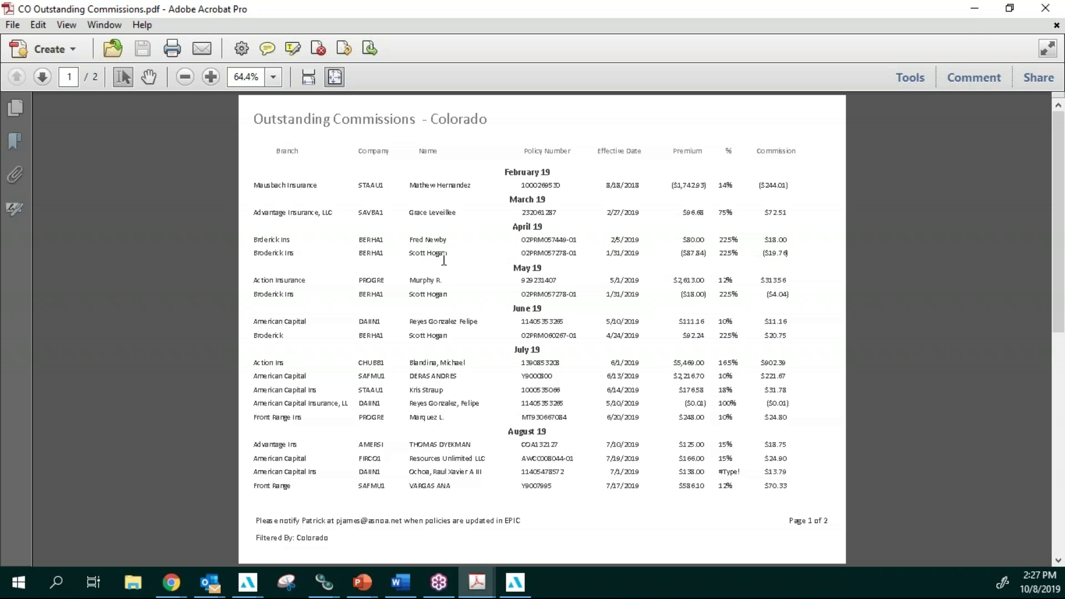
pyautogui.click(975, 8)
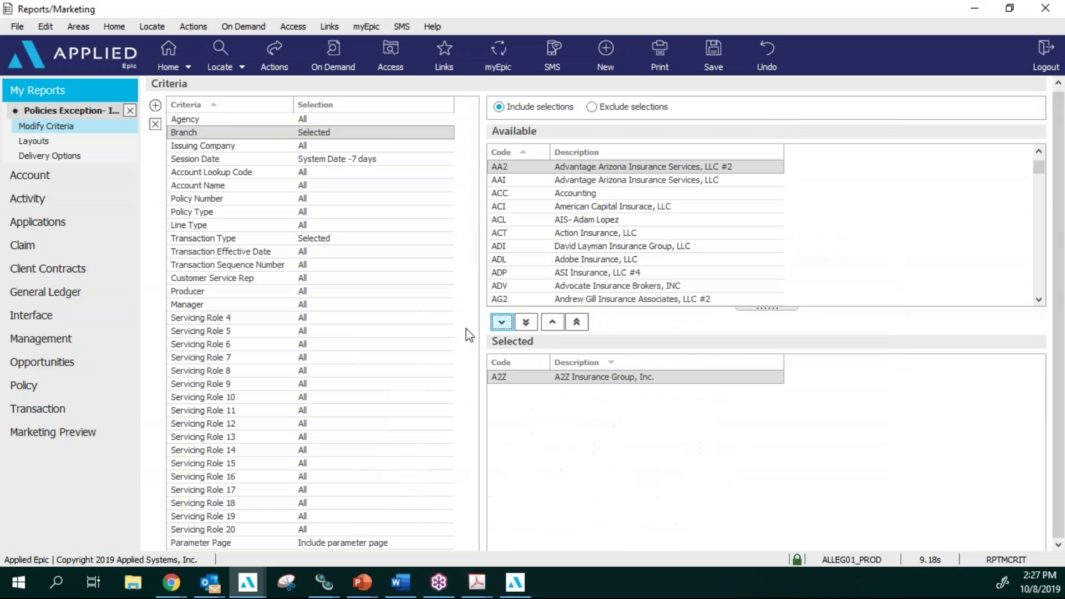
# Step: Close the "Policies Exception- Increase/Decrease in Renewal Premium *" report and save its criteria changes
pyautogui.click(131, 110)
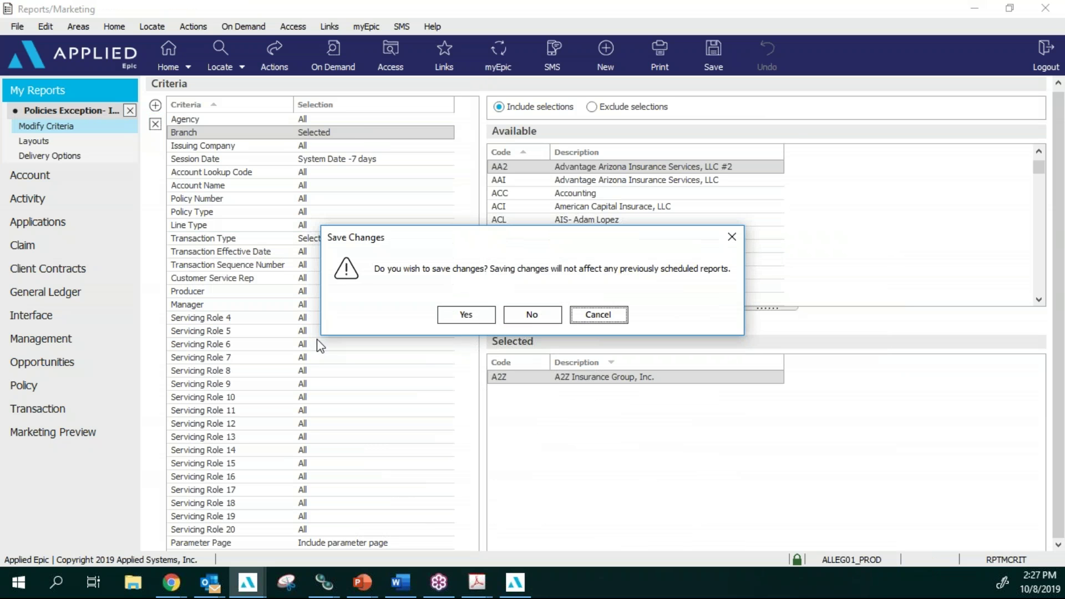
pyautogui.click(486, 317)
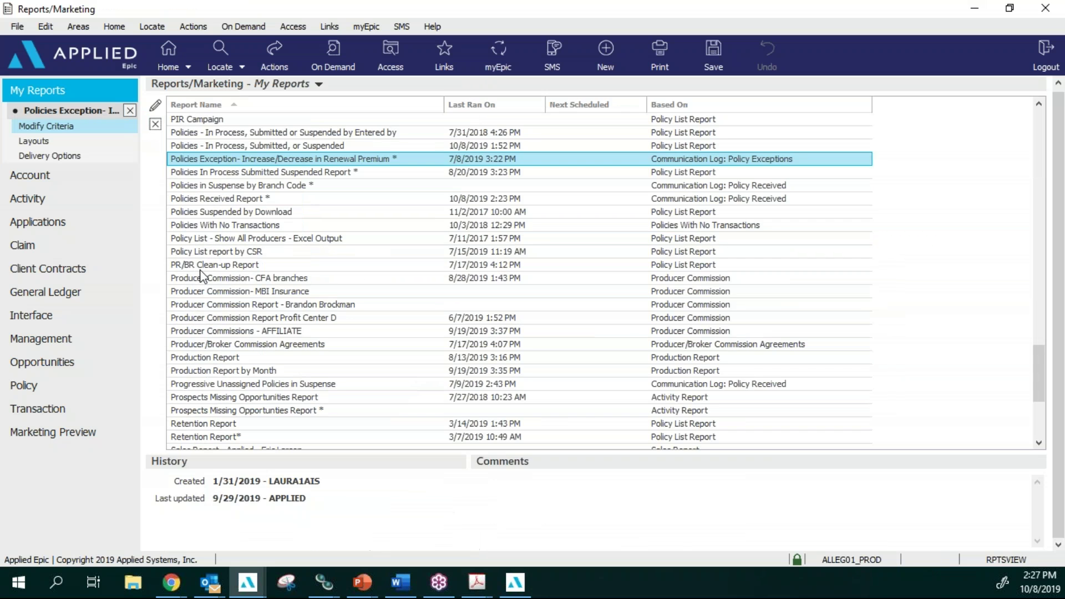
# Step: Find the "Client List Report- Primary email updated *" report in My Reports and open its criteria
pyautogui.click(214, 279)
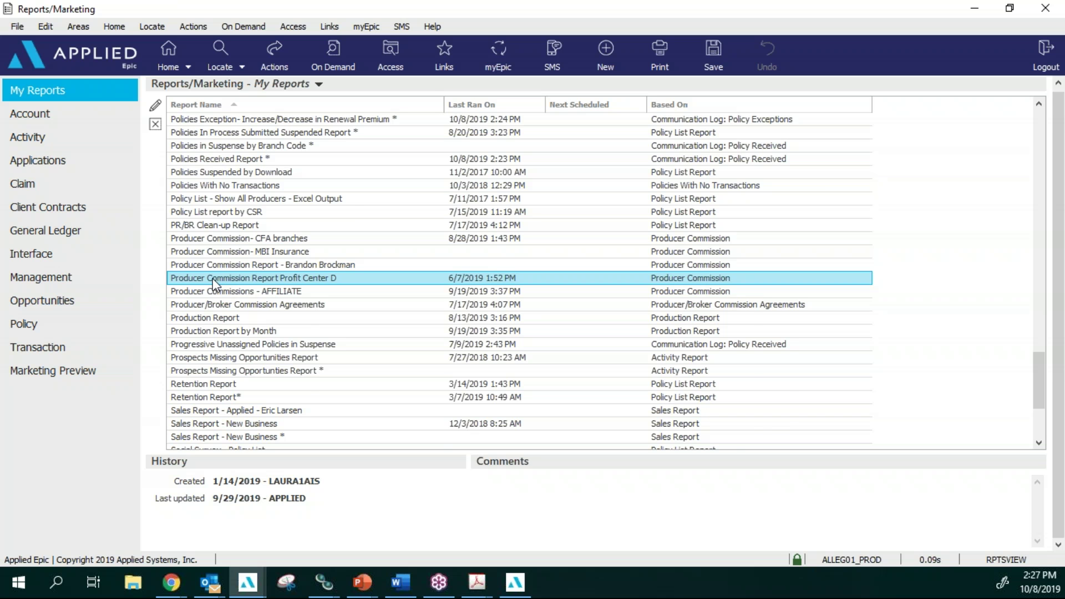
pyautogui.press('c')
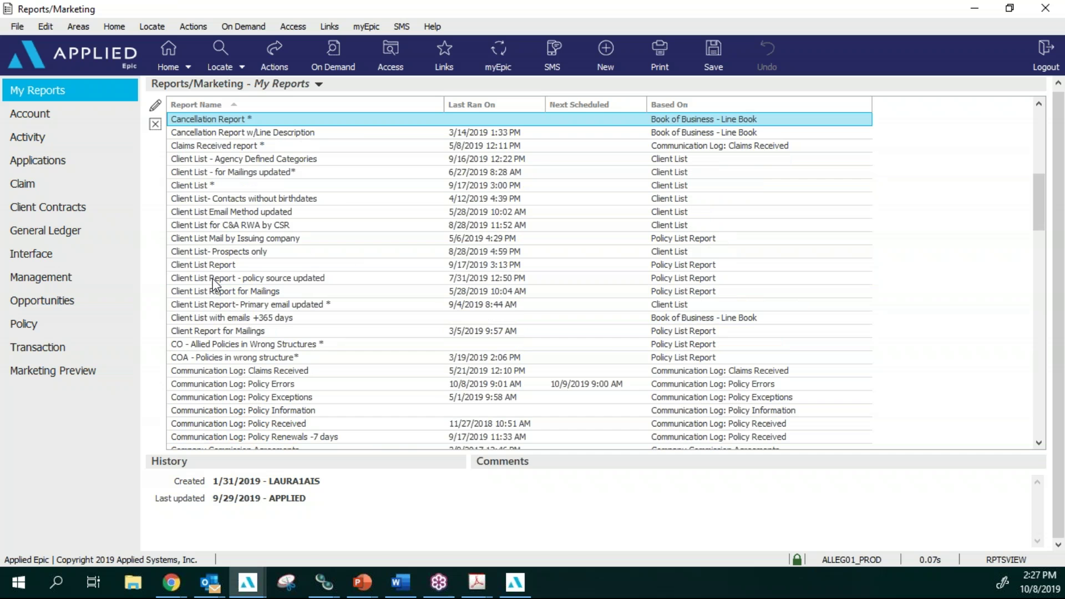
pyautogui.click(168, 54)
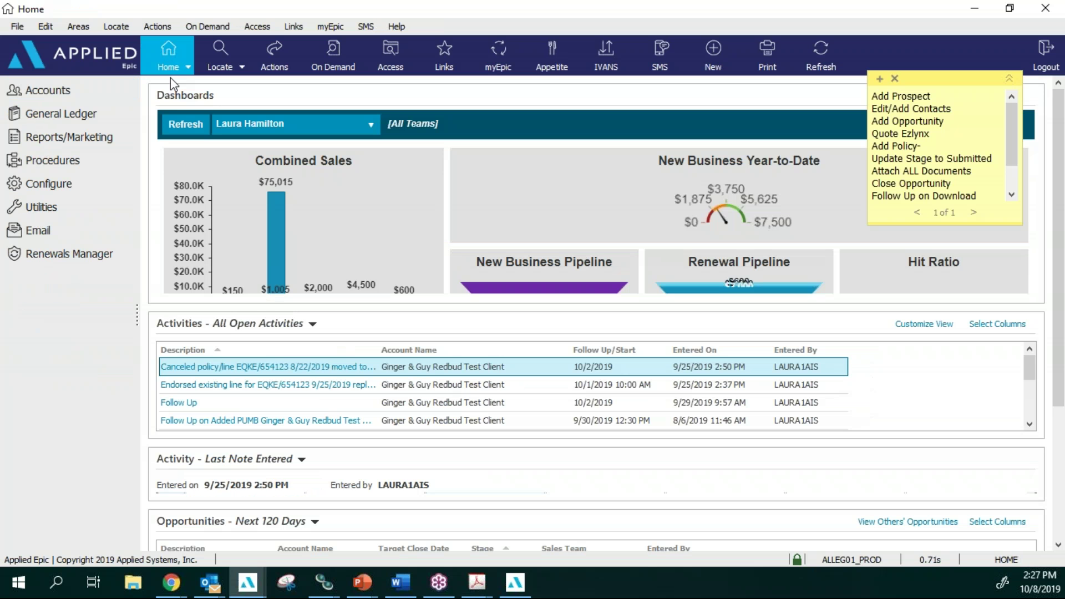
pyautogui.click(106, 137)
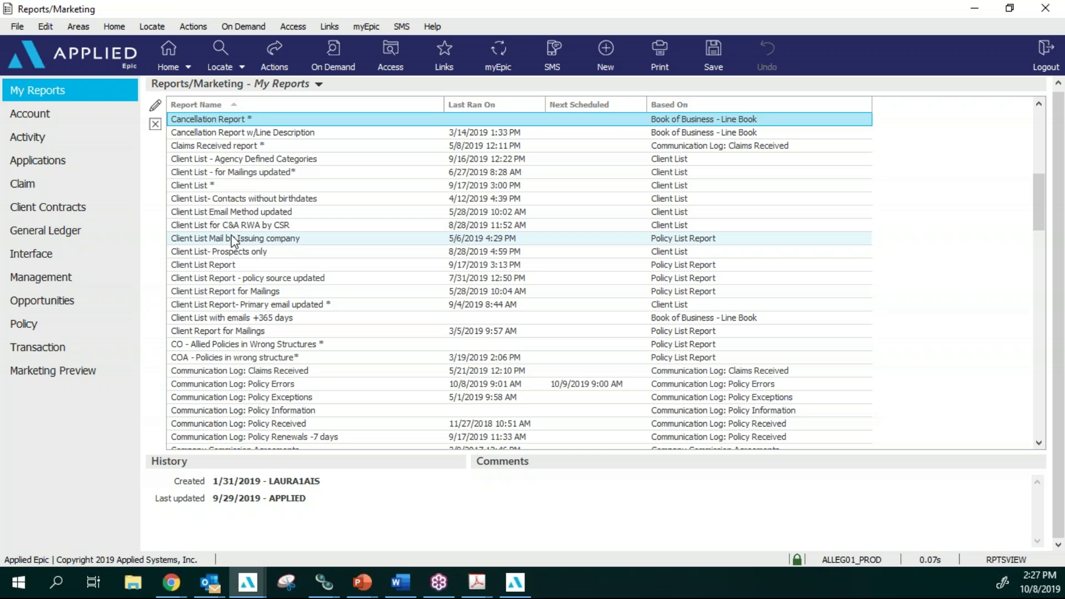
pyautogui.click(213, 304)
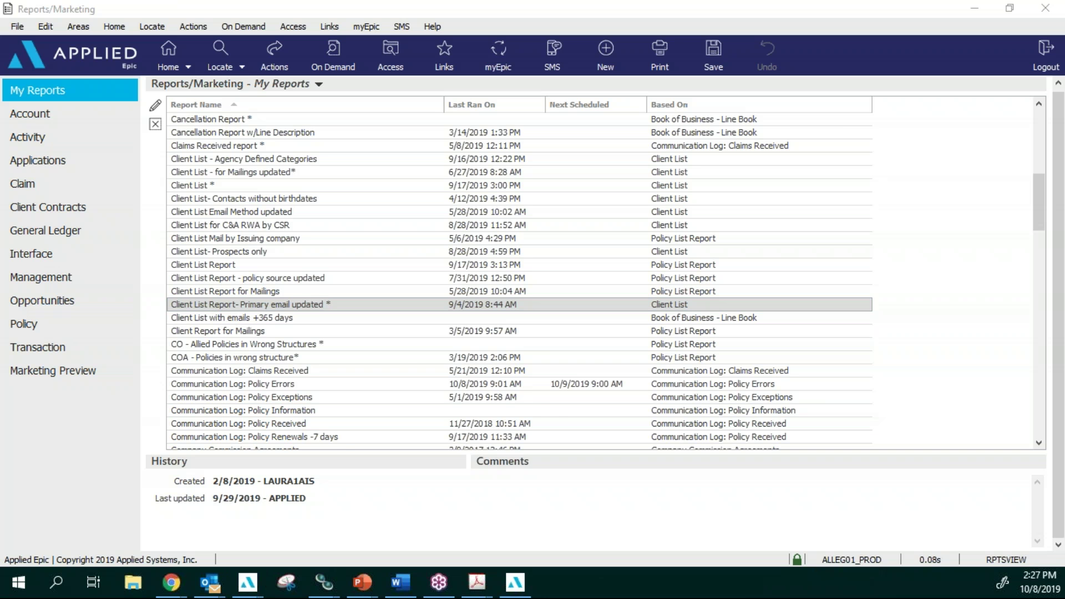
pyautogui.click(326, 304)
pyautogui.click(155, 105)
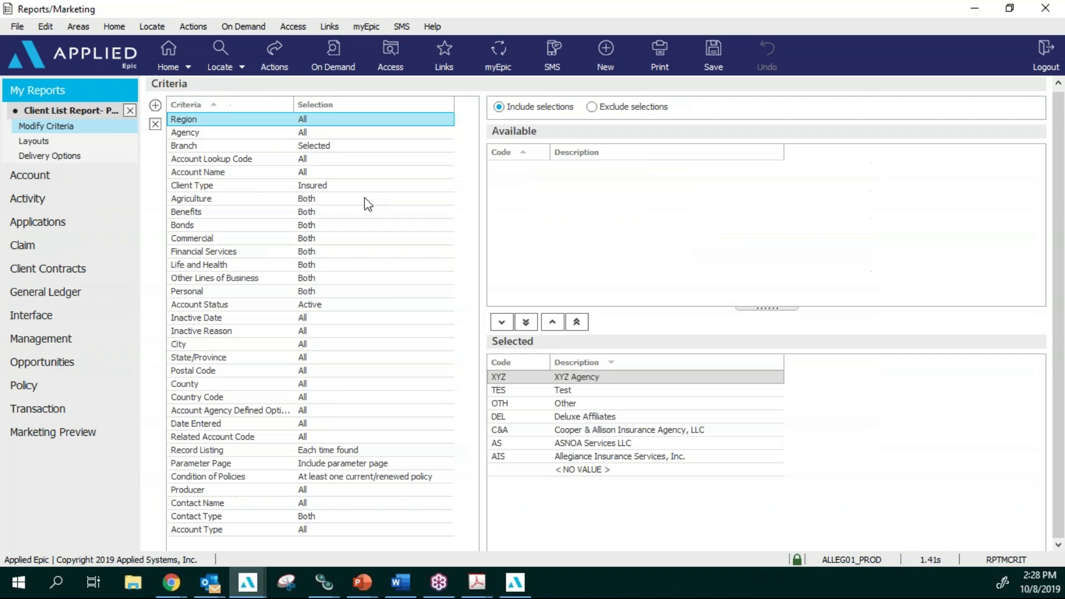
# Step: Set the client list report's Branch criterion to only branch ASH and try to generate the report
pyautogui.click(335, 146)
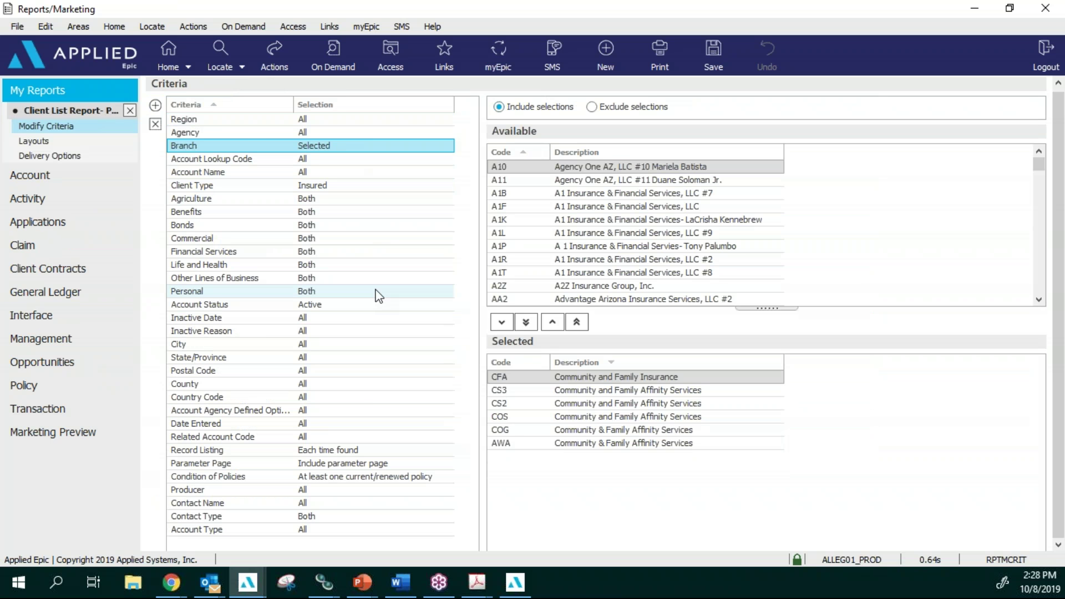
pyautogui.click(576, 323)
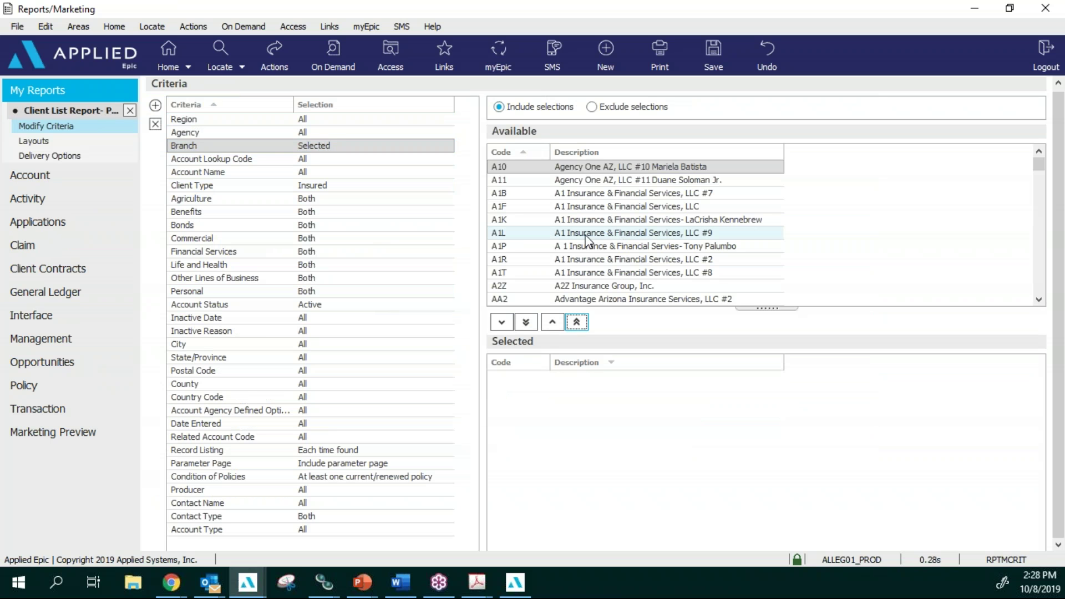
pyautogui.scroll(-6, 586, 240)
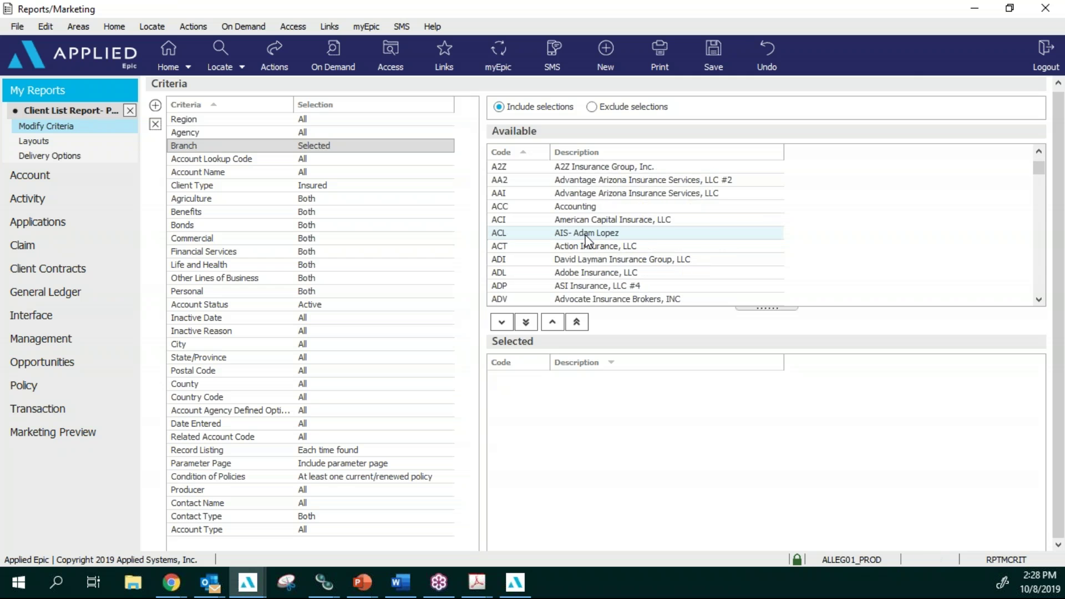
pyautogui.scroll(-1, 588, 241)
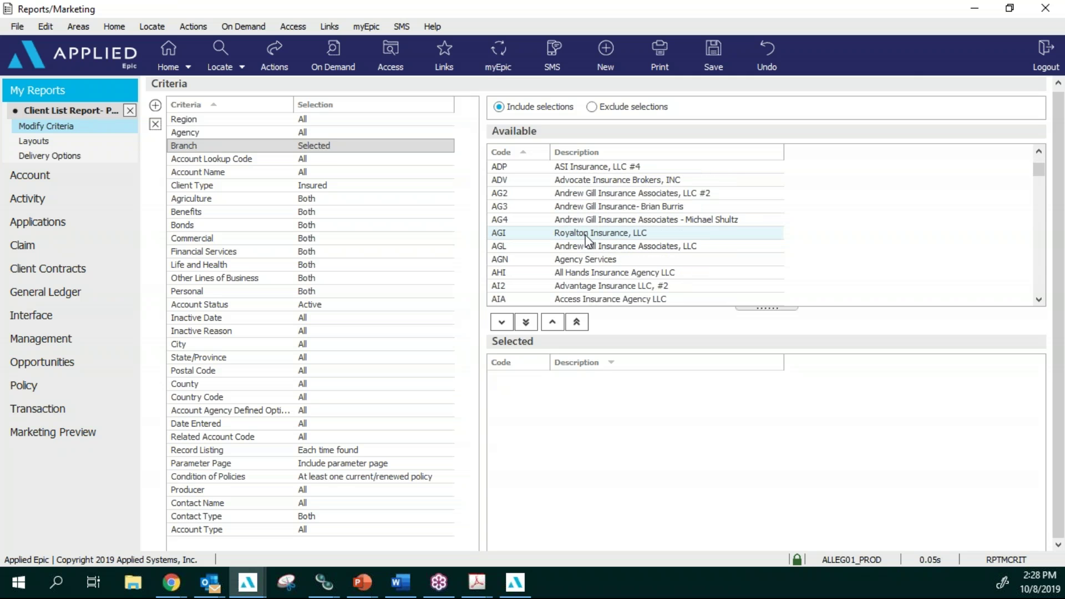
pyautogui.scroll(-1, 573, 272)
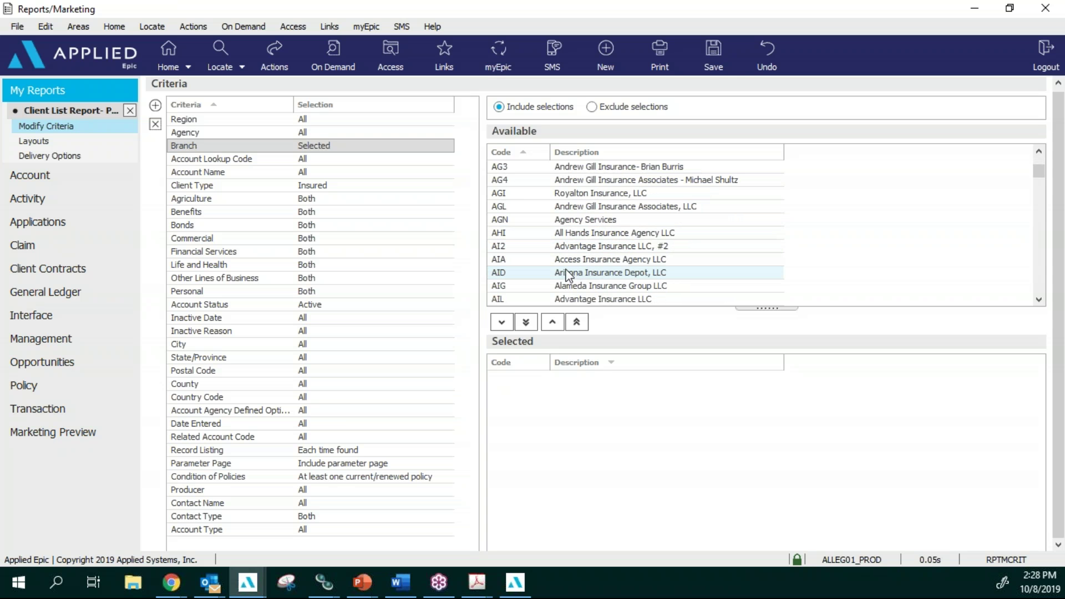
pyautogui.scroll(-4, 564, 269)
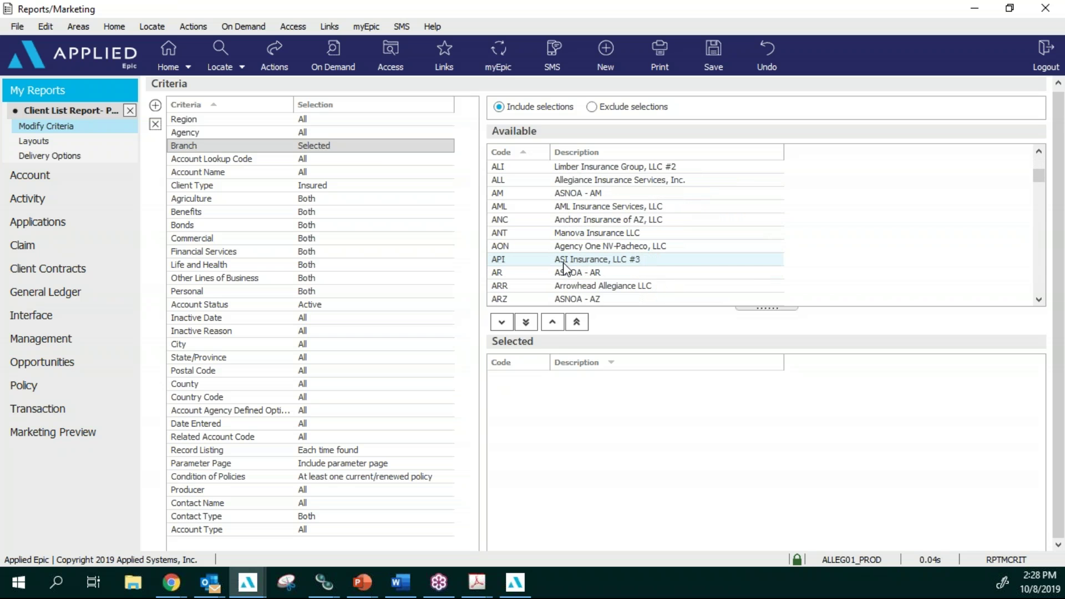
pyautogui.scroll(-2, 560, 270)
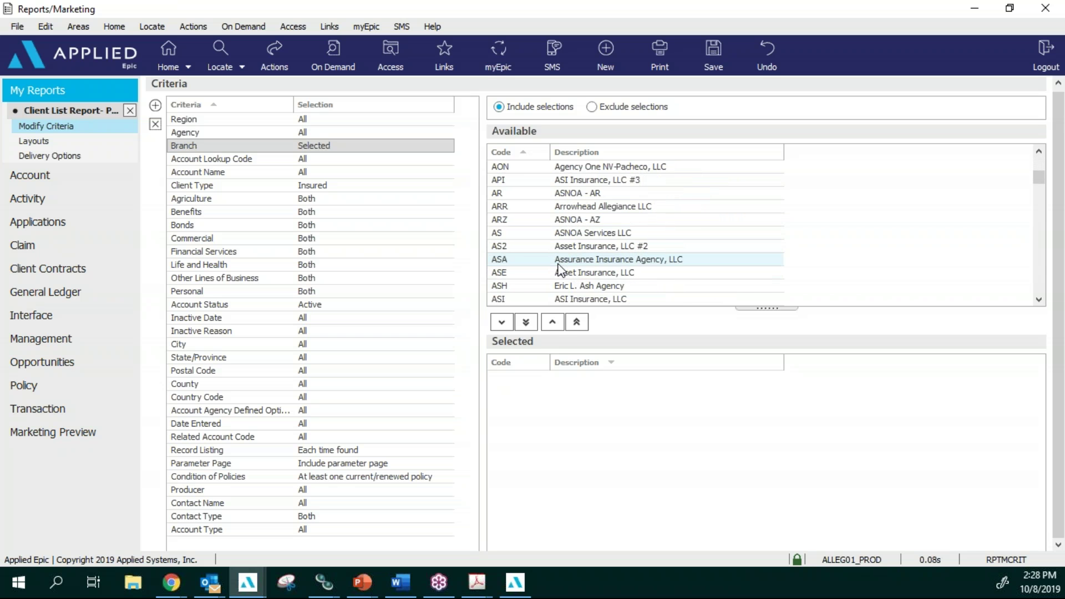
pyautogui.click(539, 291)
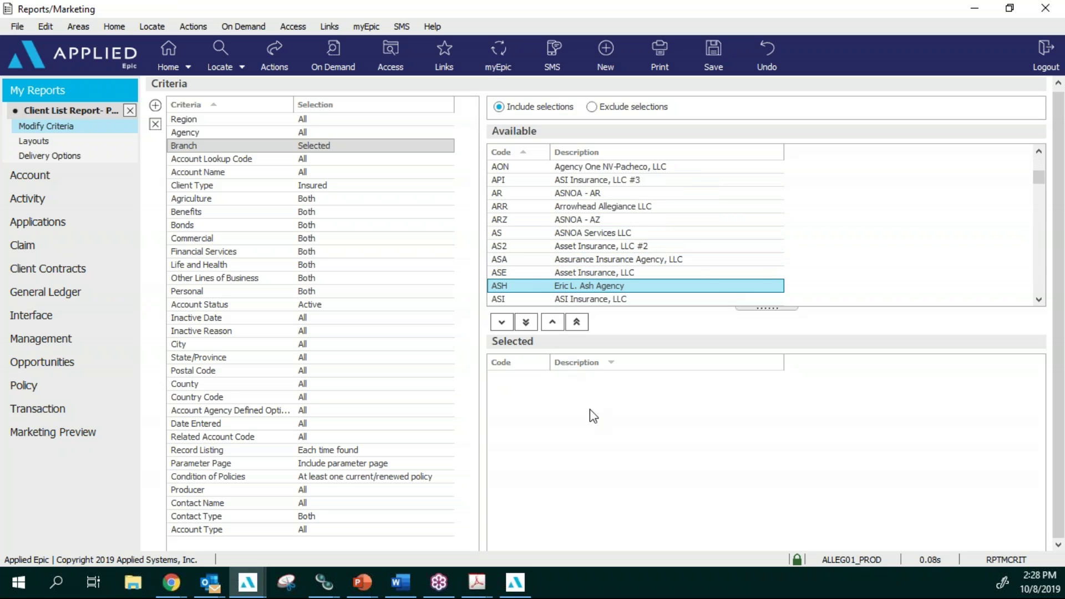
pyautogui.click(502, 322)
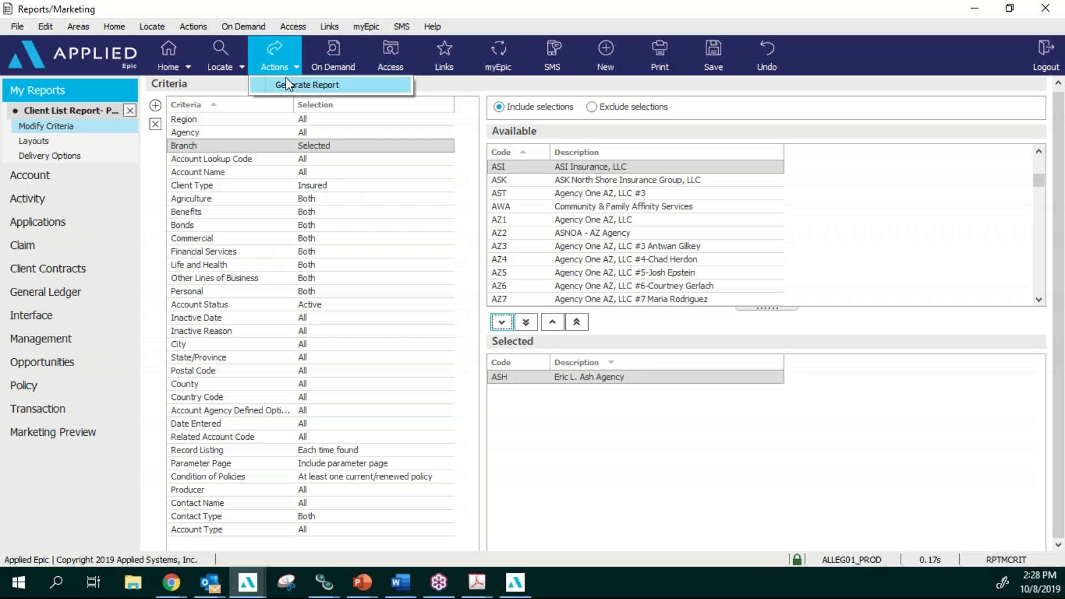
pyautogui.click(285, 83)
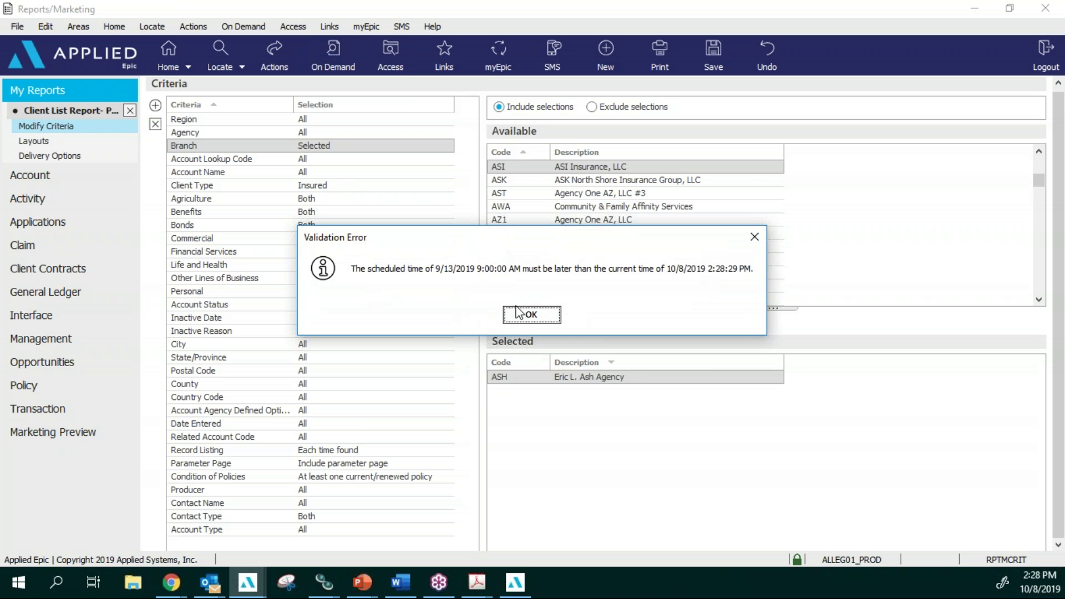
pyautogui.click(535, 314)
# Step: Remove the employee email recipient from the report's delivery options and check the current user's Save to Disk settings
pyautogui.click(109, 157)
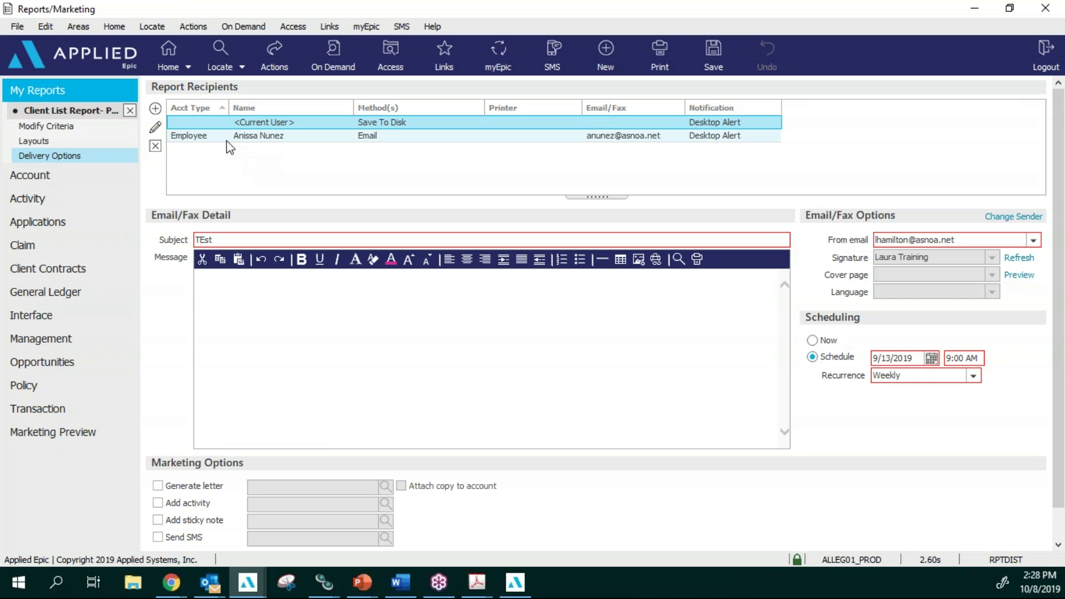
pyautogui.click(218, 137)
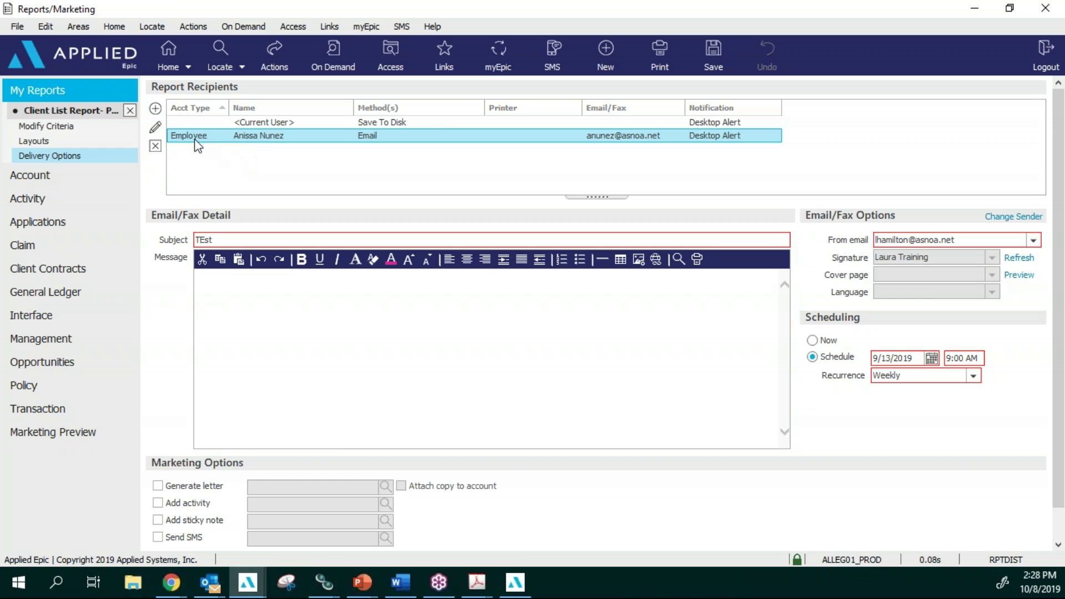
pyautogui.click(163, 146)
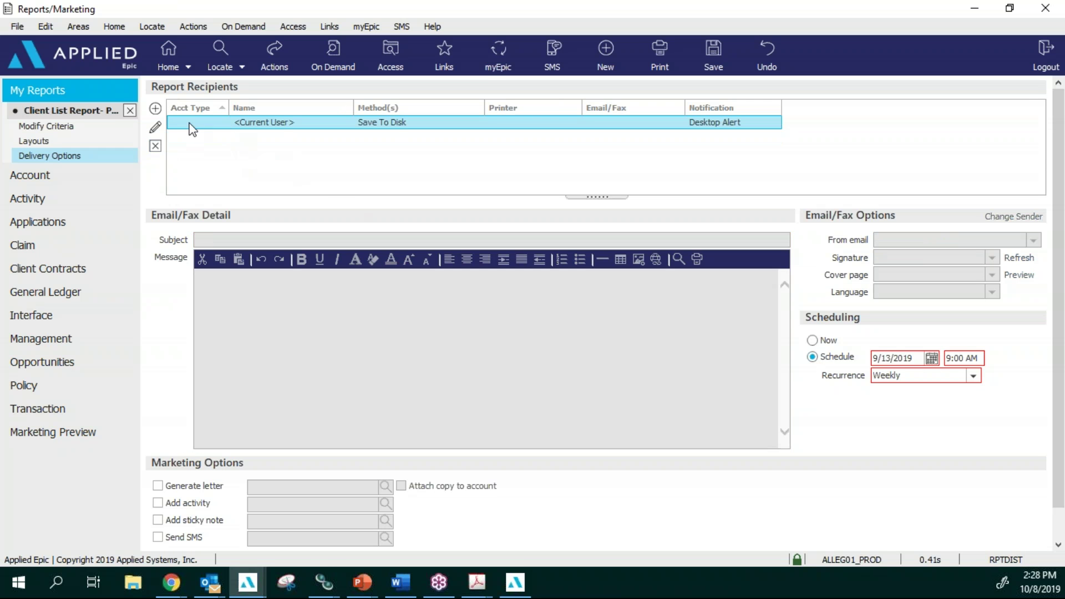
pyautogui.click(156, 128)
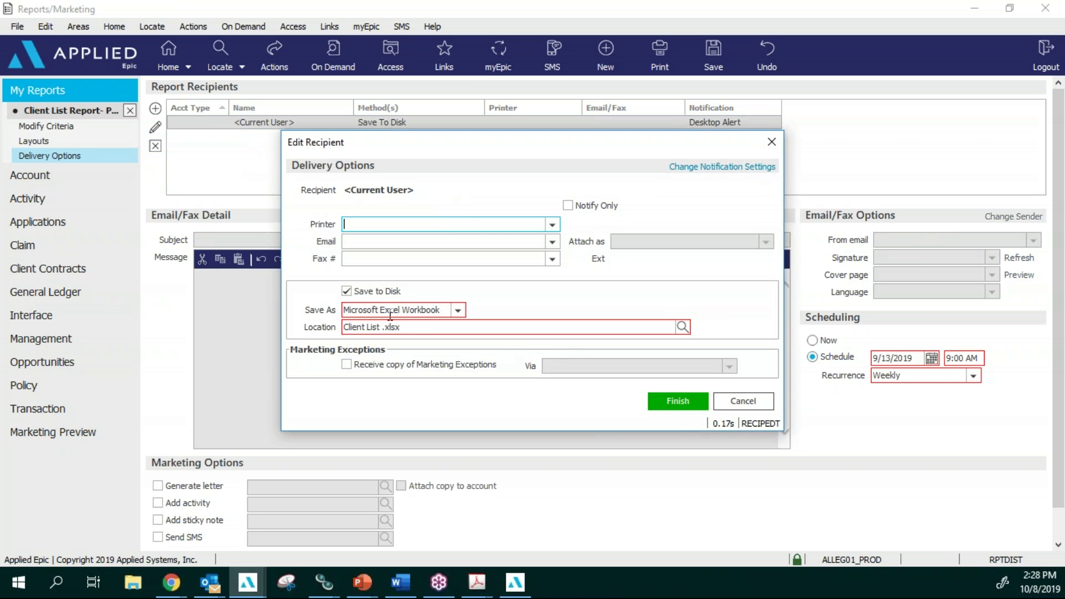
pyautogui.click(682, 404)
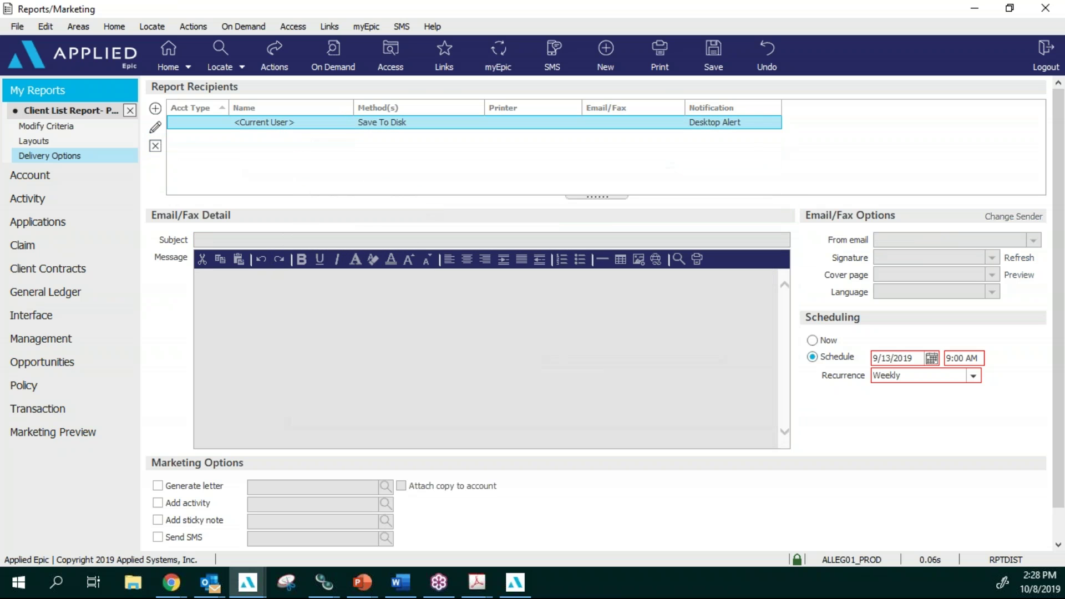
# Step: Set the client list report's scheduling to Now and generate the report
pyautogui.click(813, 340)
pyautogui.click(273, 74)
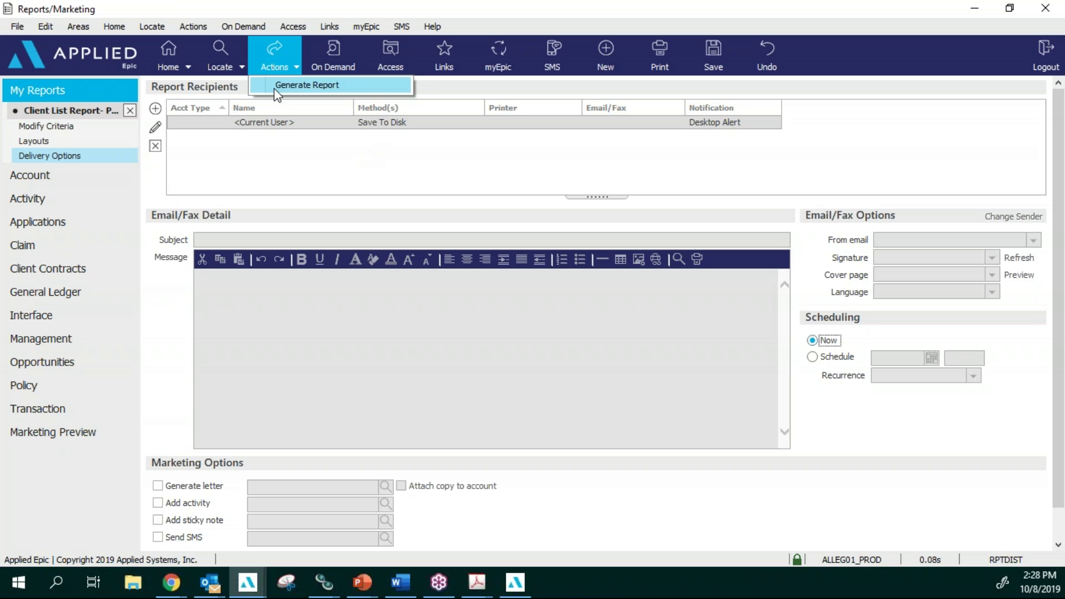
pyautogui.click(300, 84)
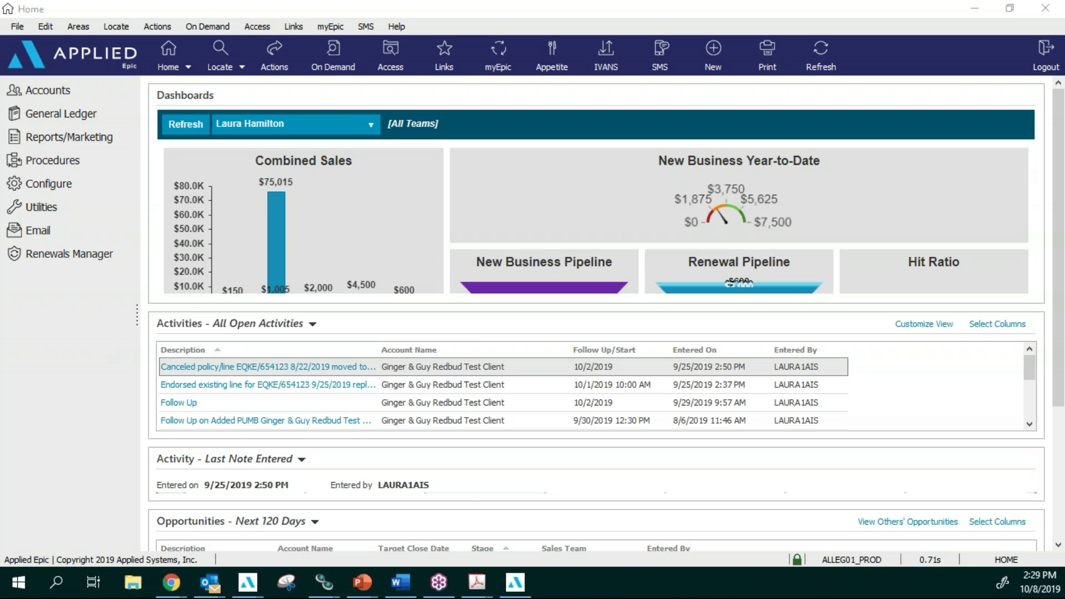
# Step: Save the generated report in the Documents folder as "ASH Client List .xlsx"
pyautogui.moveTo(80, 159); pyautogui.dragTo(156, 159)
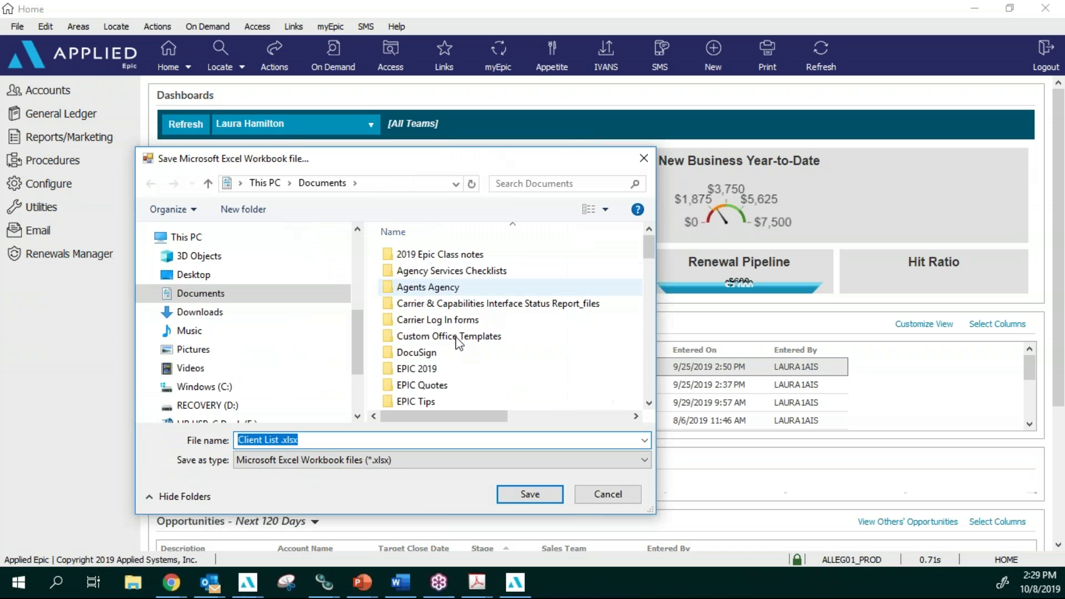
pyautogui.click(246, 439)
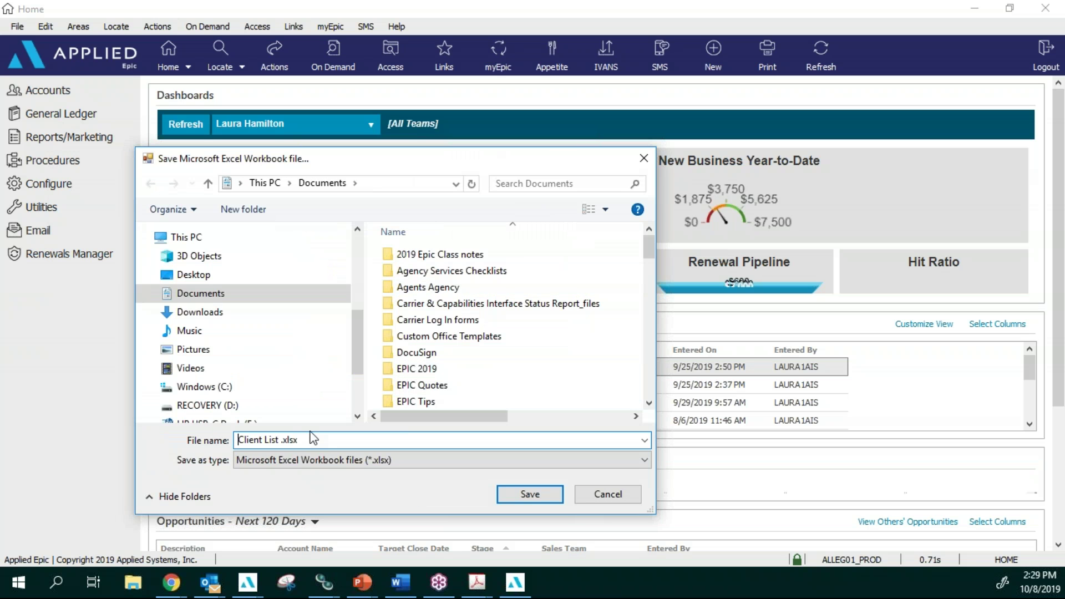
pyautogui.write('ASH')
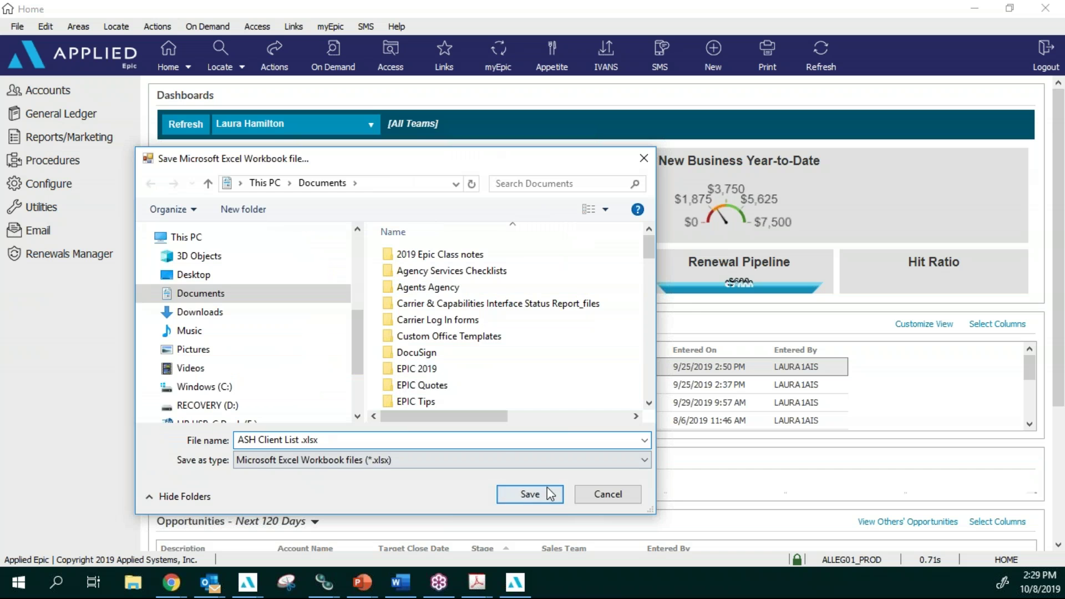
pyautogui.click(529, 493)
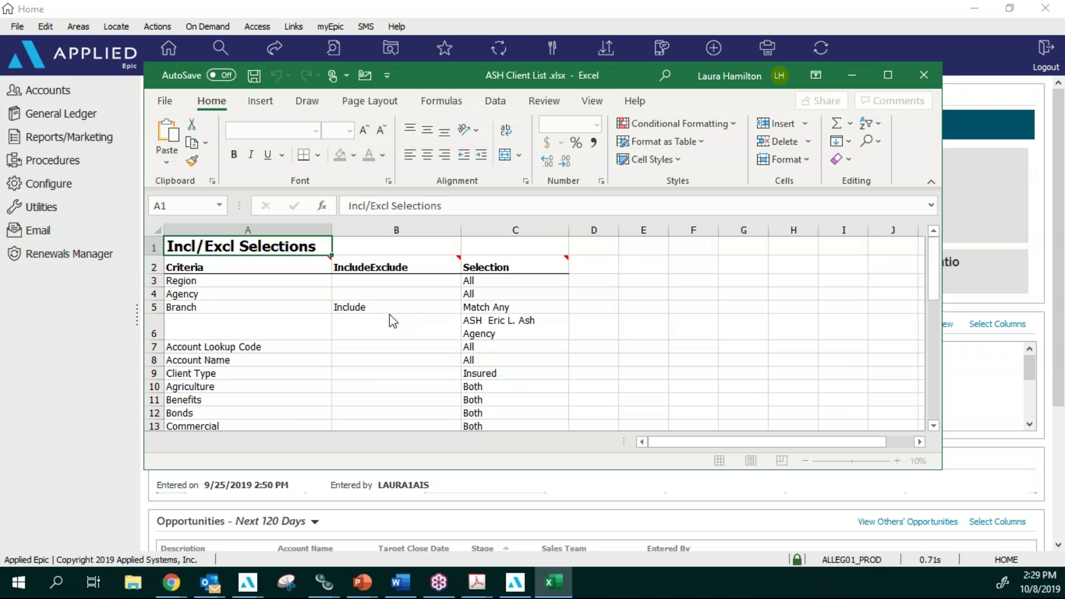
# Step: Widen the AccountName column on the workbook's Client List Report sheet and review the columns through ServicingCode
pyautogui.click(888, 75)
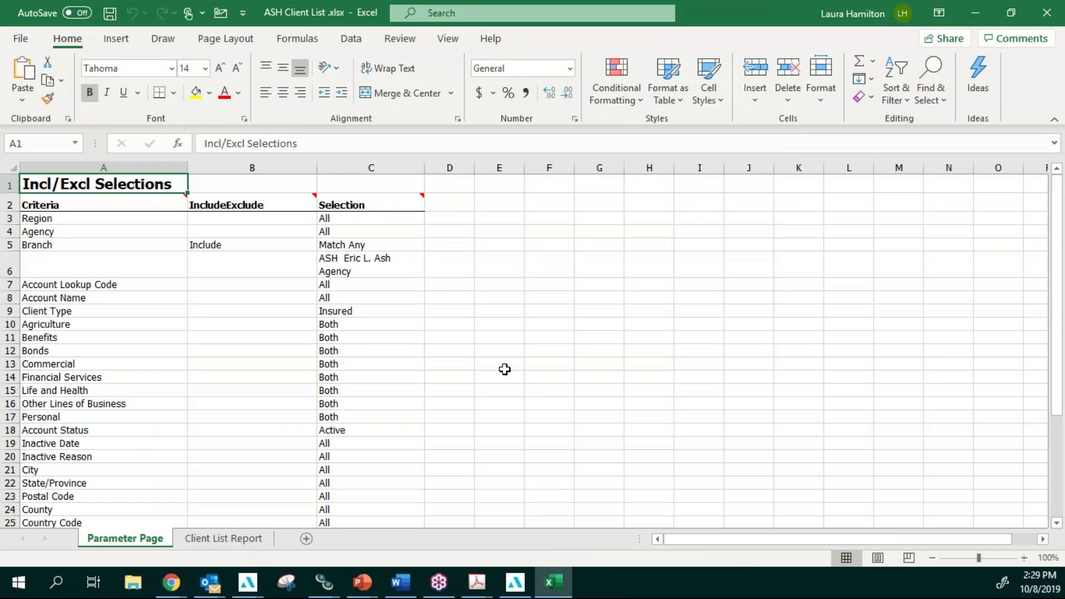
pyautogui.click(247, 543)
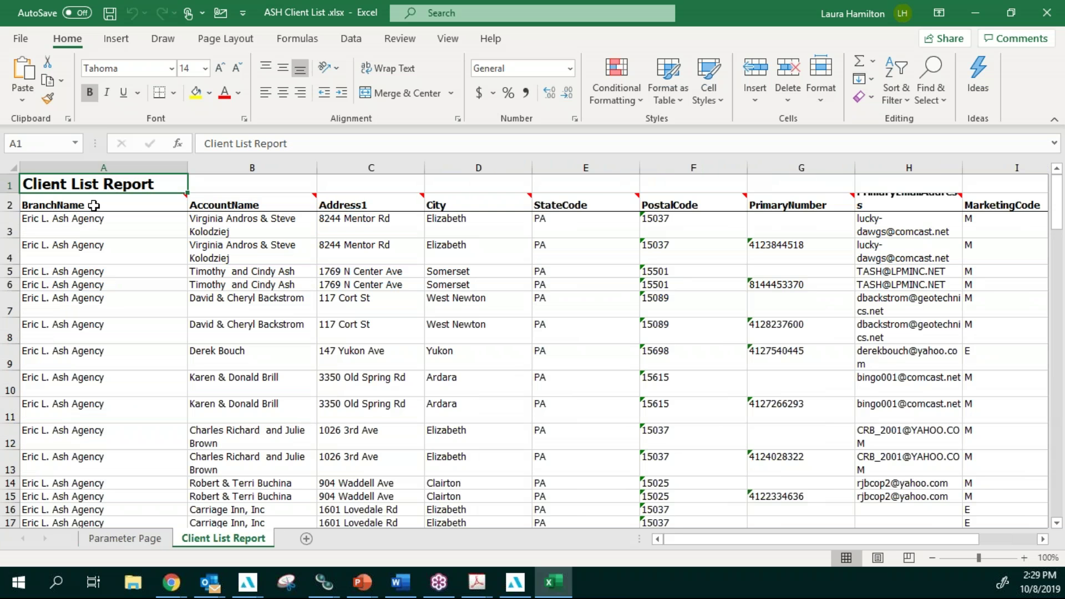
pyautogui.click(92, 167)
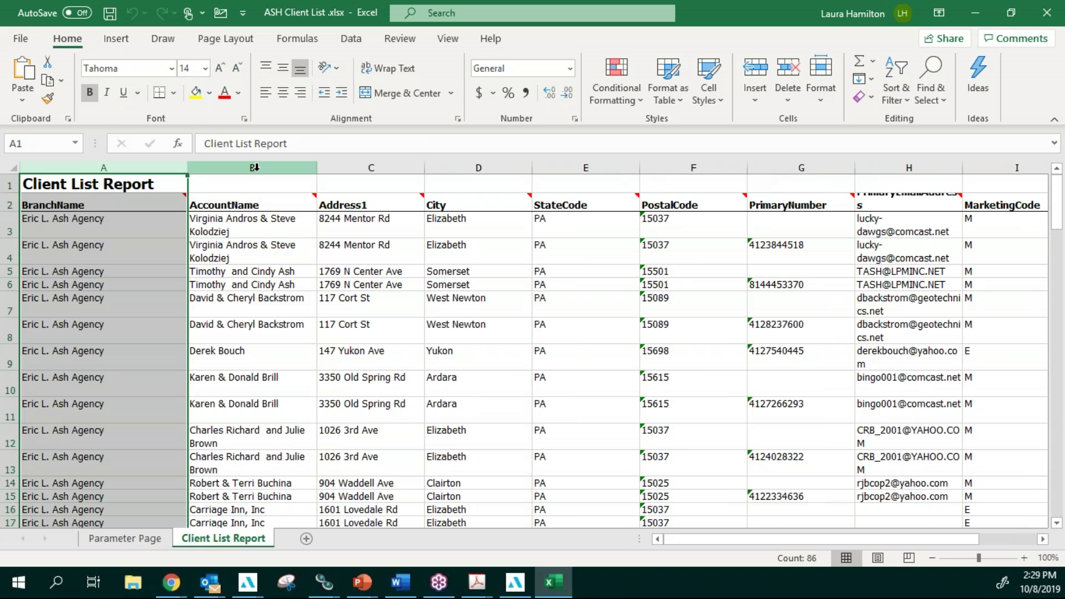
pyautogui.moveTo(317, 168); pyautogui.dragTo(382, 168)
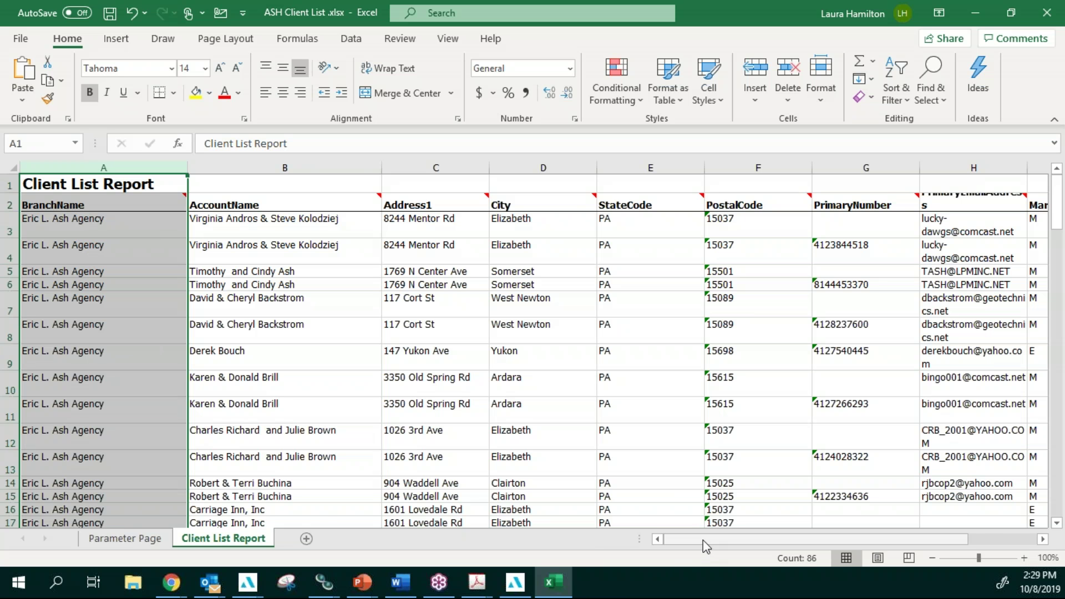
pyautogui.moveTo(704, 542); pyautogui.dragTo(752, 548)
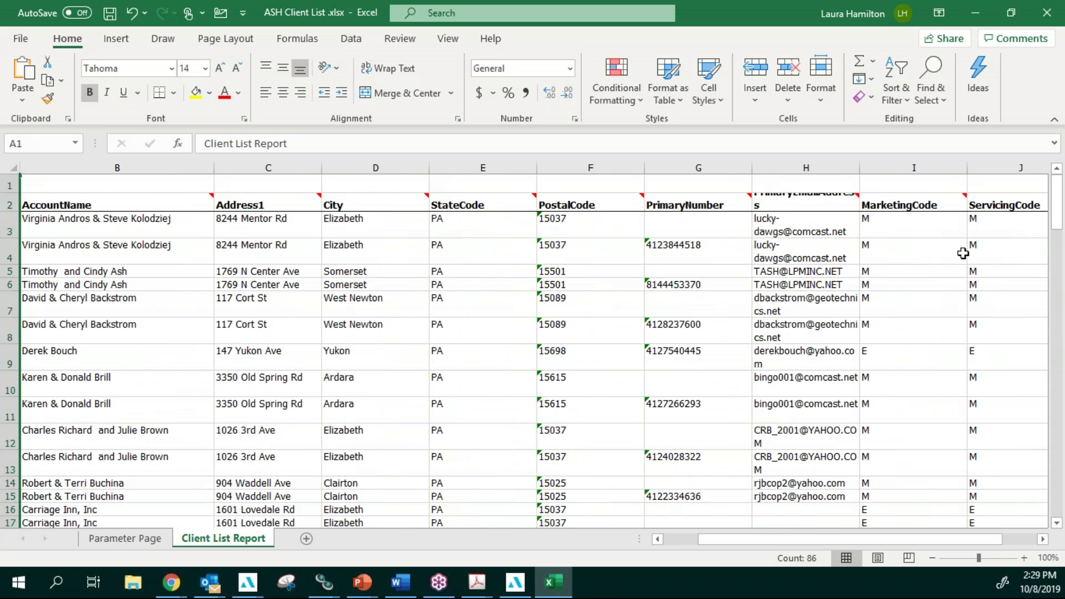
pyautogui.moveTo(849, 541); pyautogui.dragTo(814, 540)
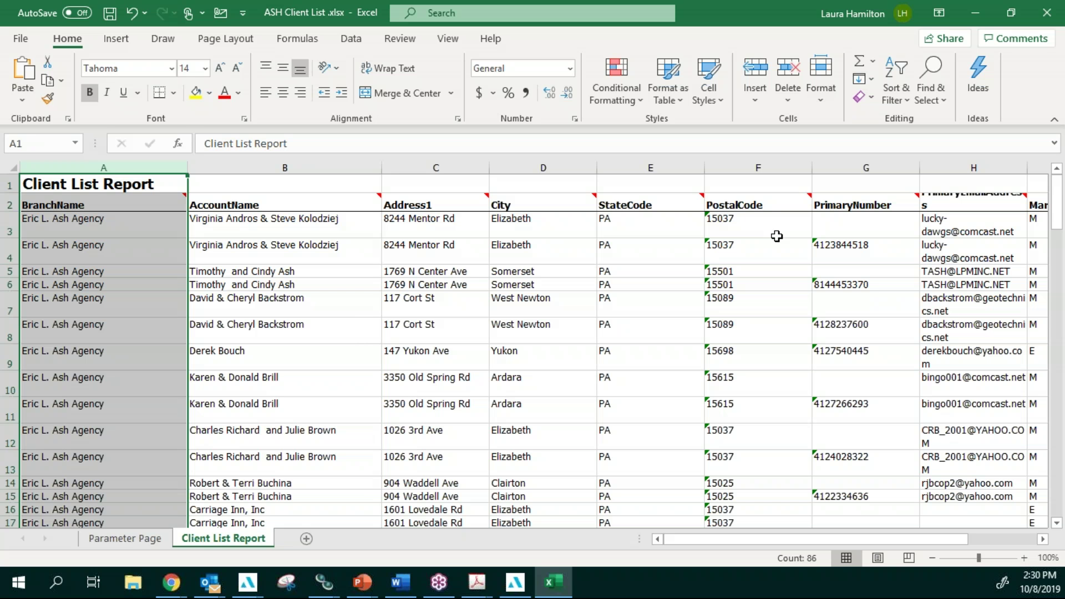
pyautogui.click(974, 20)
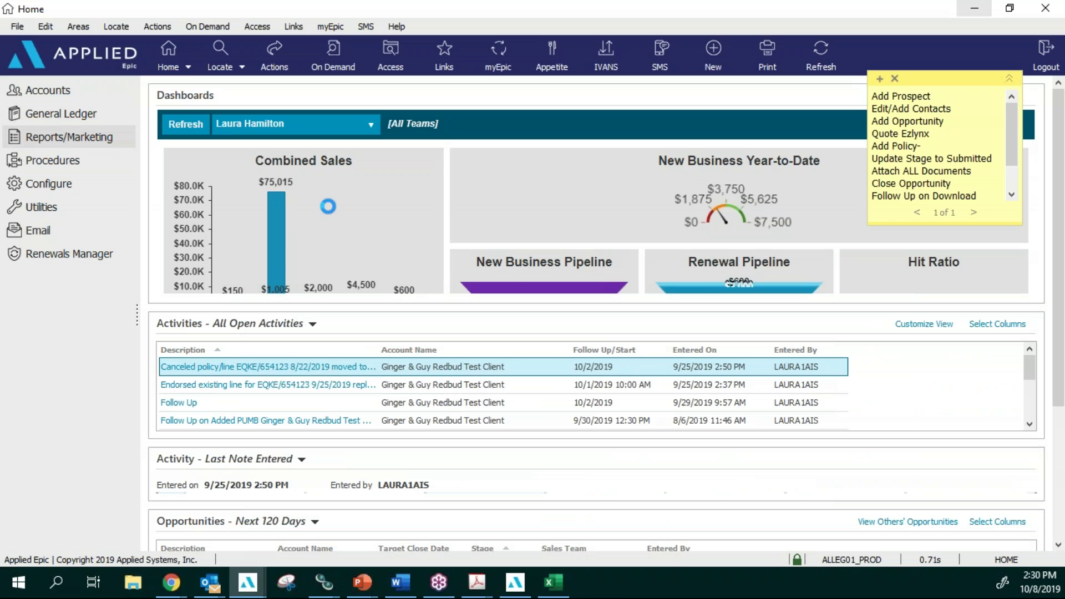
# Step: Return to Reports/Marketing, close the open client list report and select "Client List Report for Mailings" in My Reports
pyautogui.click(95, 142)
pyautogui.click(130, 111)
pyautogui.click(542, 315)
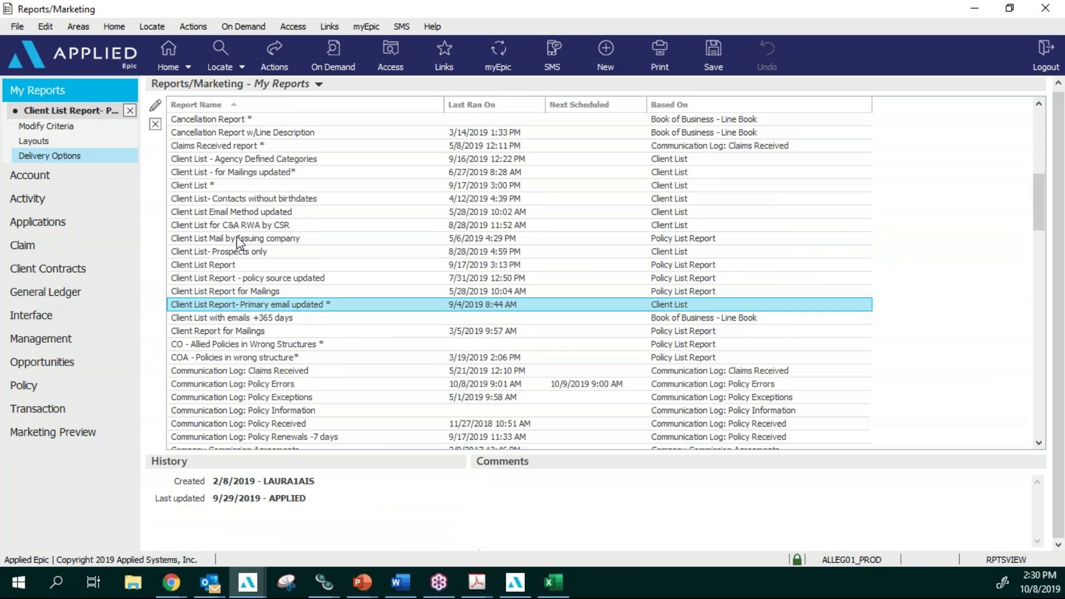
pyautogui.scroll(3, 294, 171)
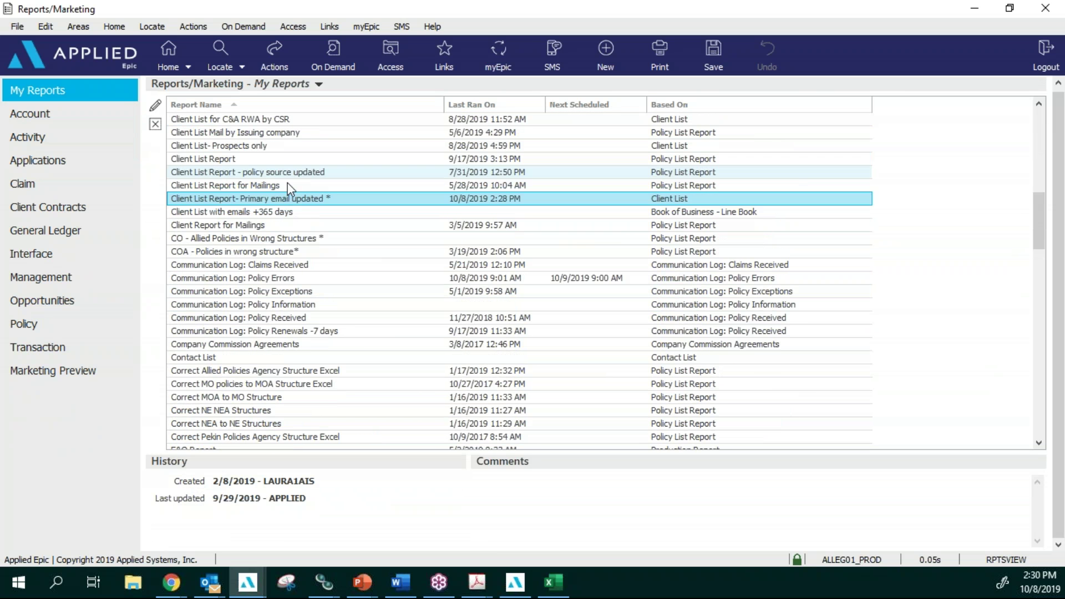
pyautogui.click(294, 225)
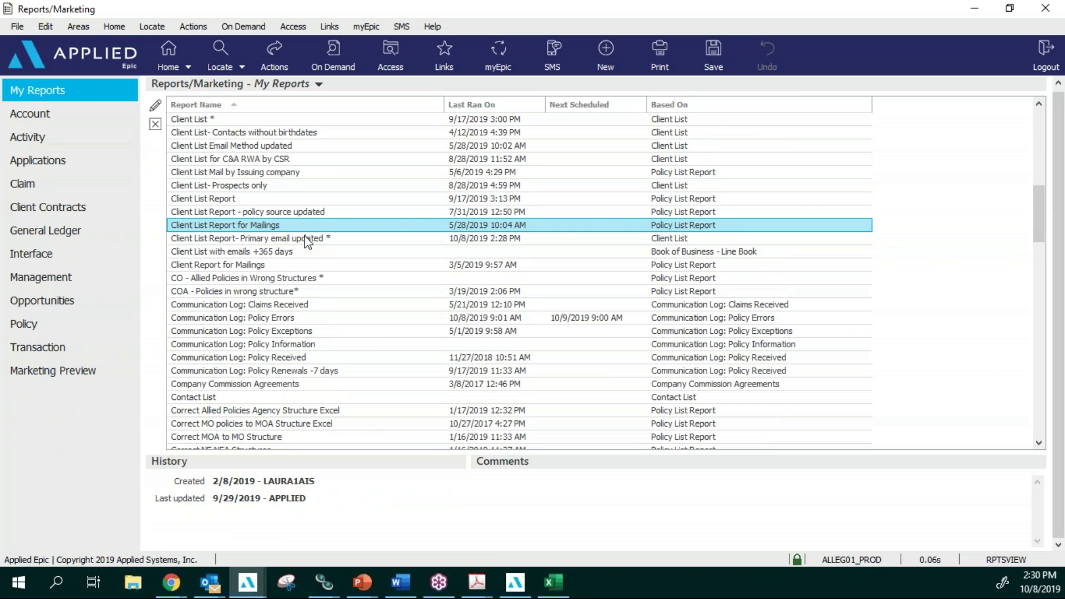
# Step: Examine the Branch criterion of "Client List Report for Mailings" and close the report
pyautogui.click(158, 109)
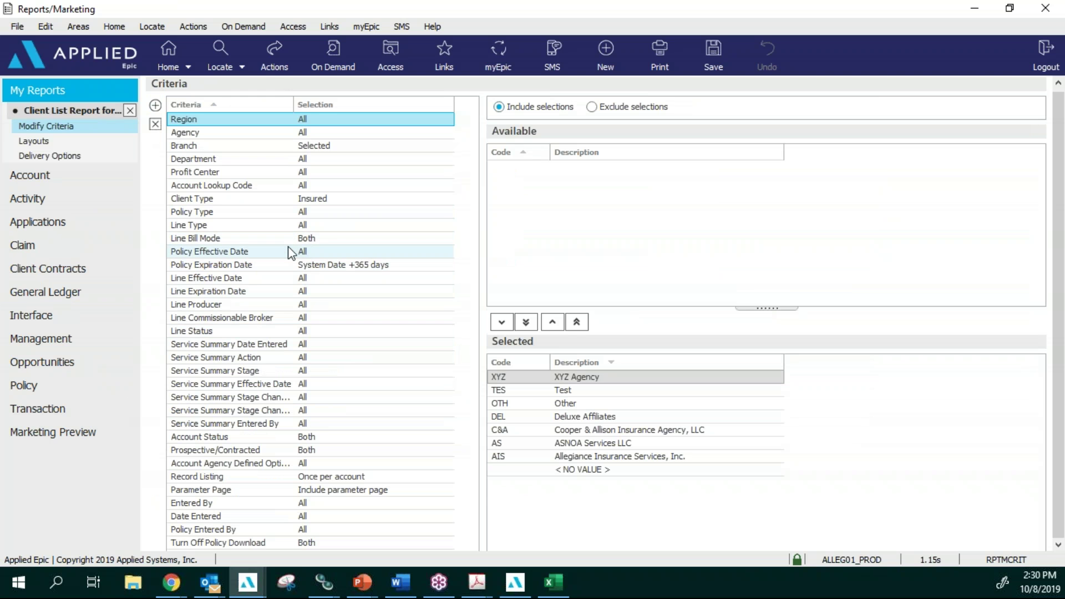
pyautogui.click(288, 146)
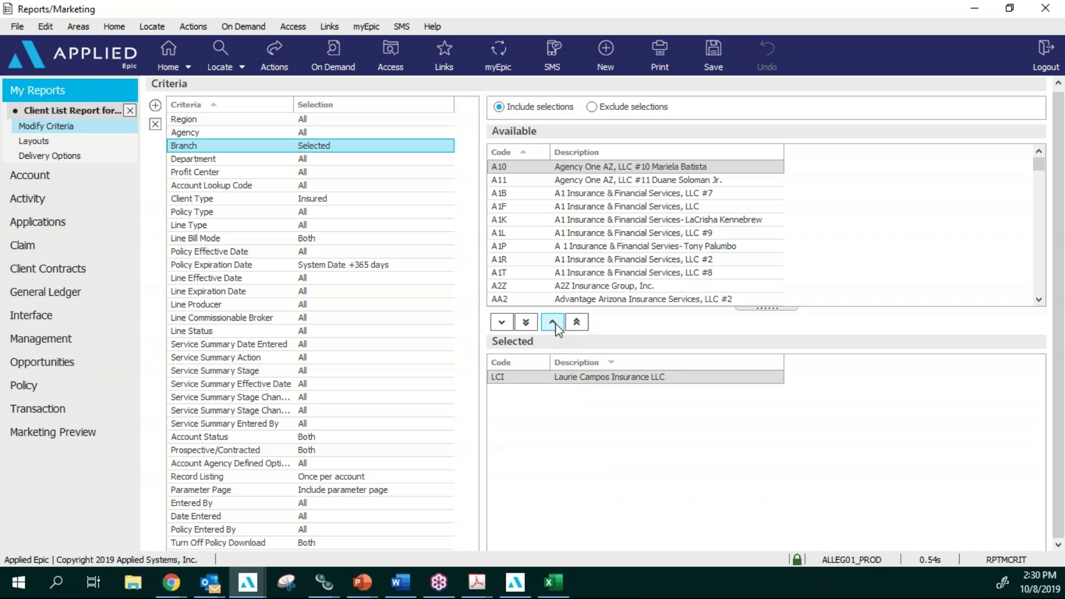
pyautogui.click(130, 111)
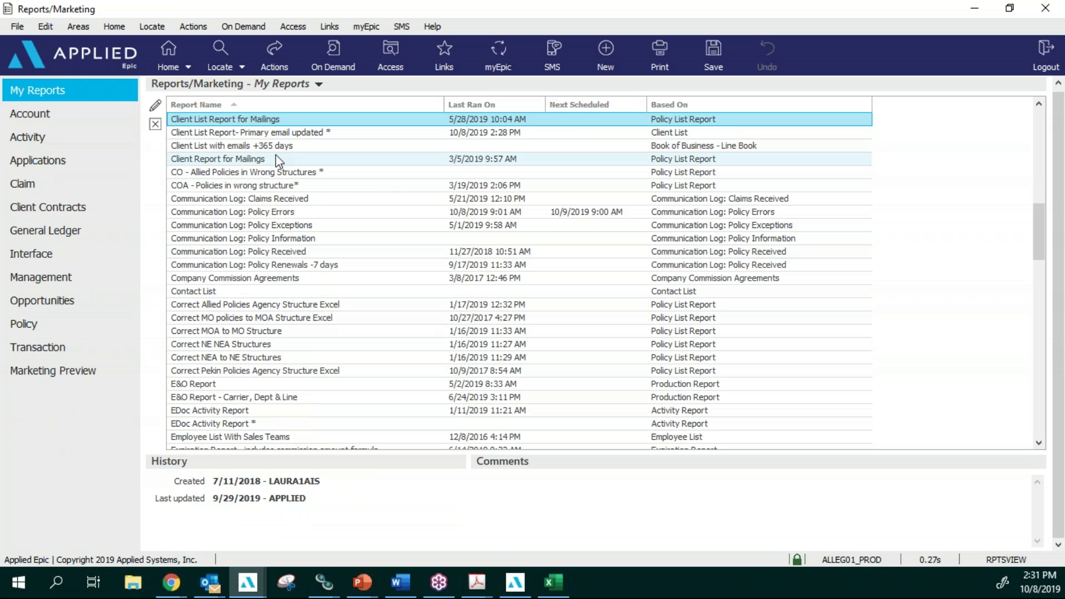
# Step: Reopen the "Client List Report for Mailings" criteria and replace the selected branch LCI with only branch ANC
pyautogui.click(155, 105)
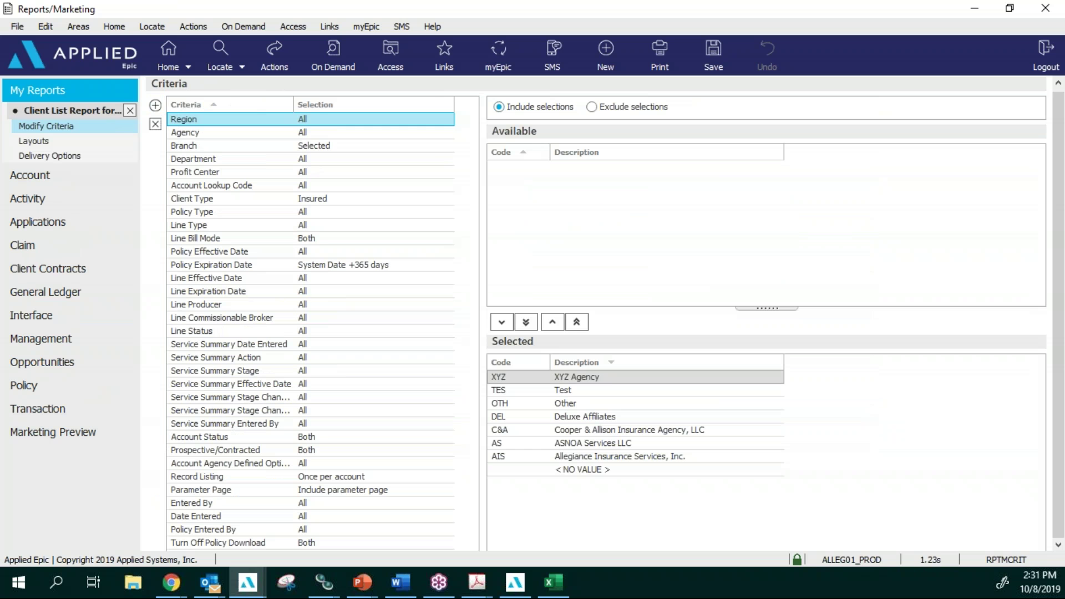
pyautogui.click(361, 146)
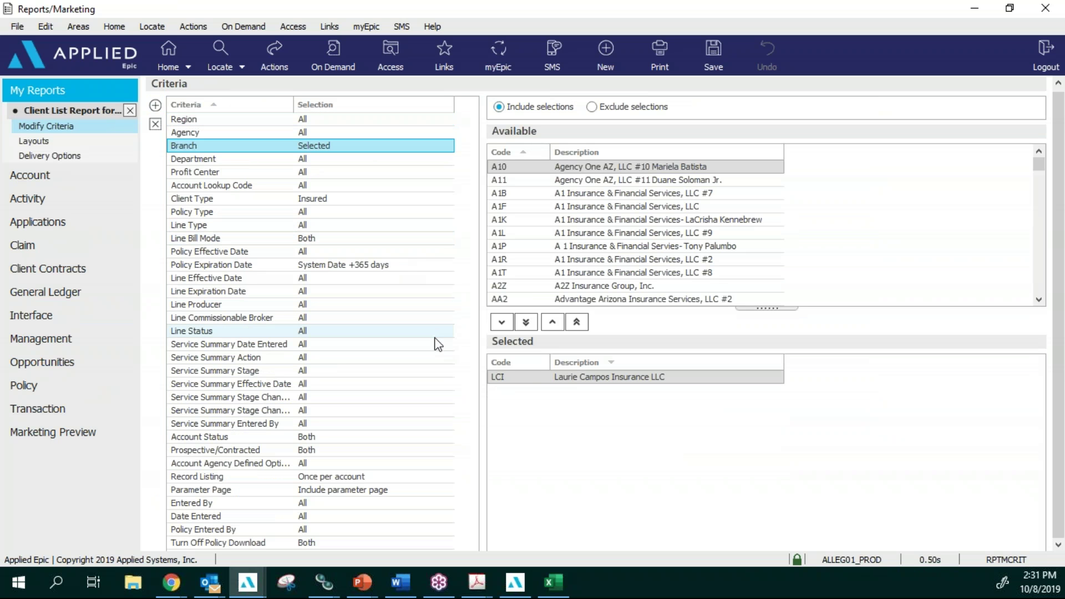
pyautogui.click(552, 325)
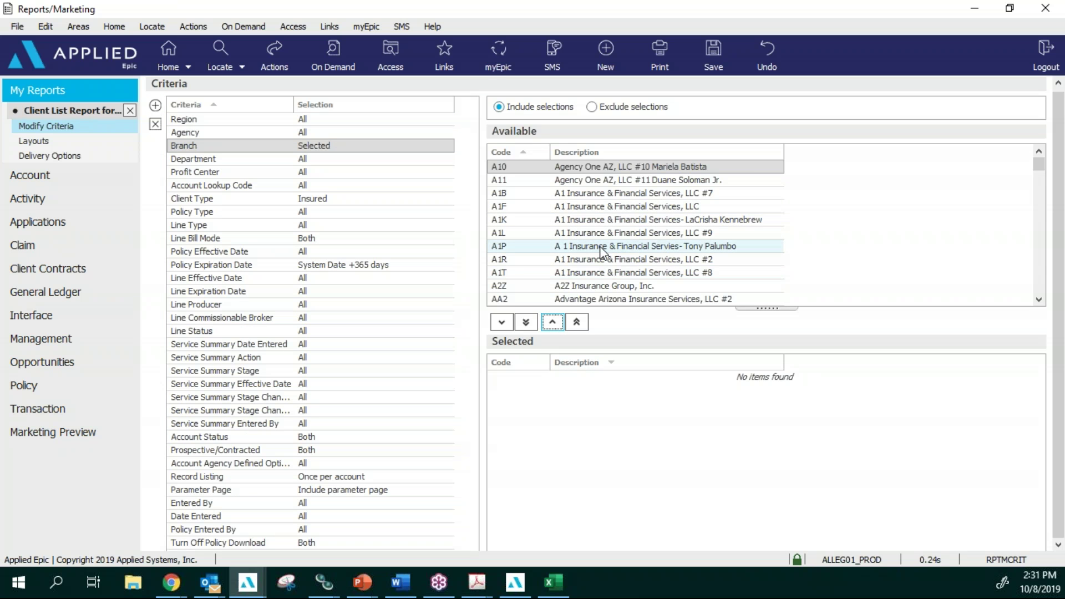
pyautogui.scroll(-4, 603, 251)
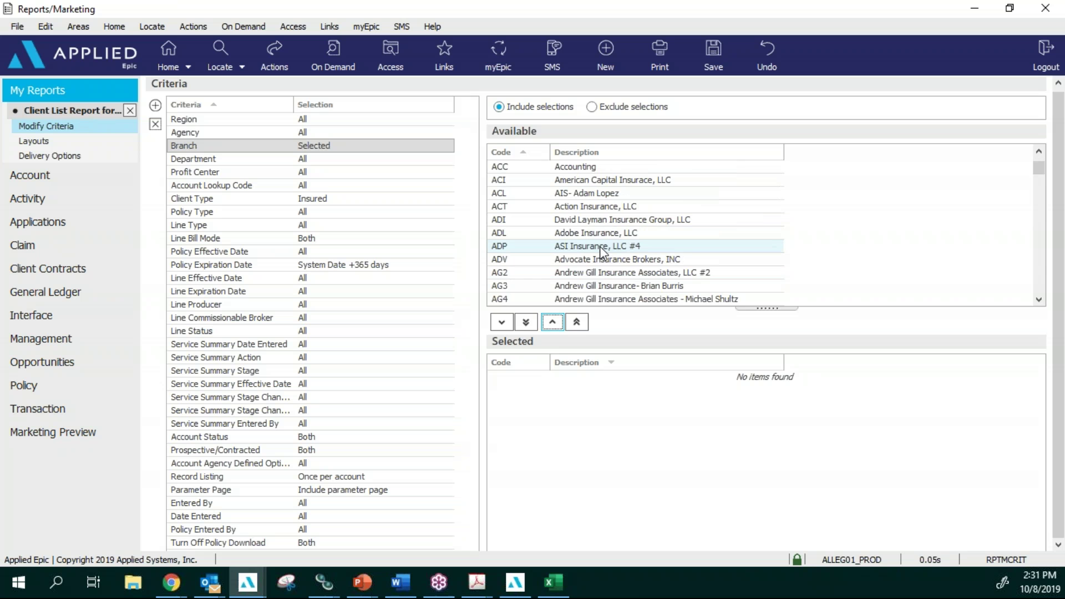
pyautogui.scroll(-4, 600, 246)
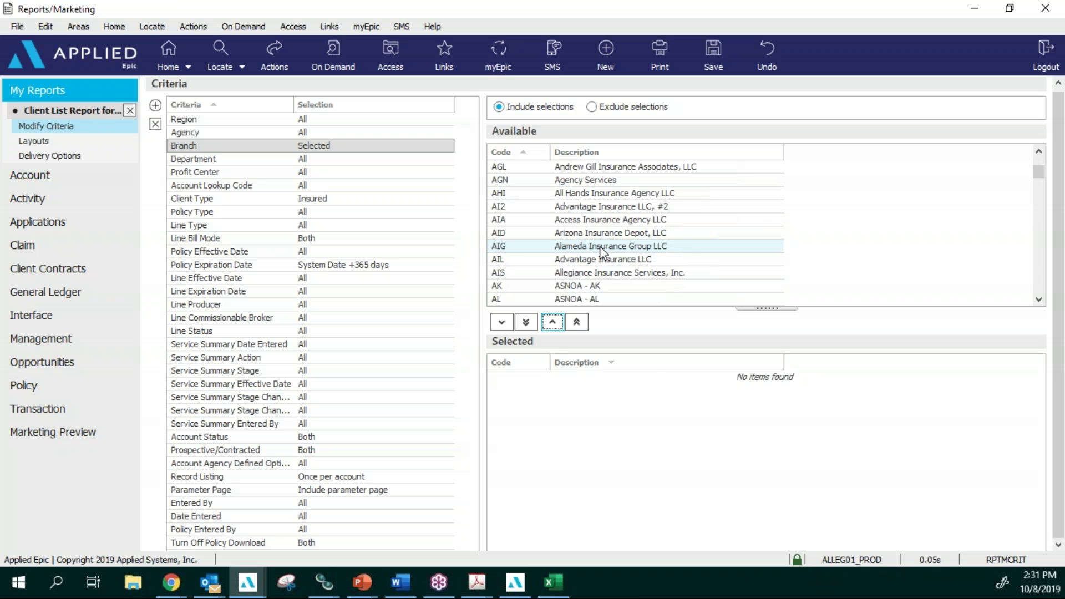
pyautogui.scroll(-3, 598, 252)
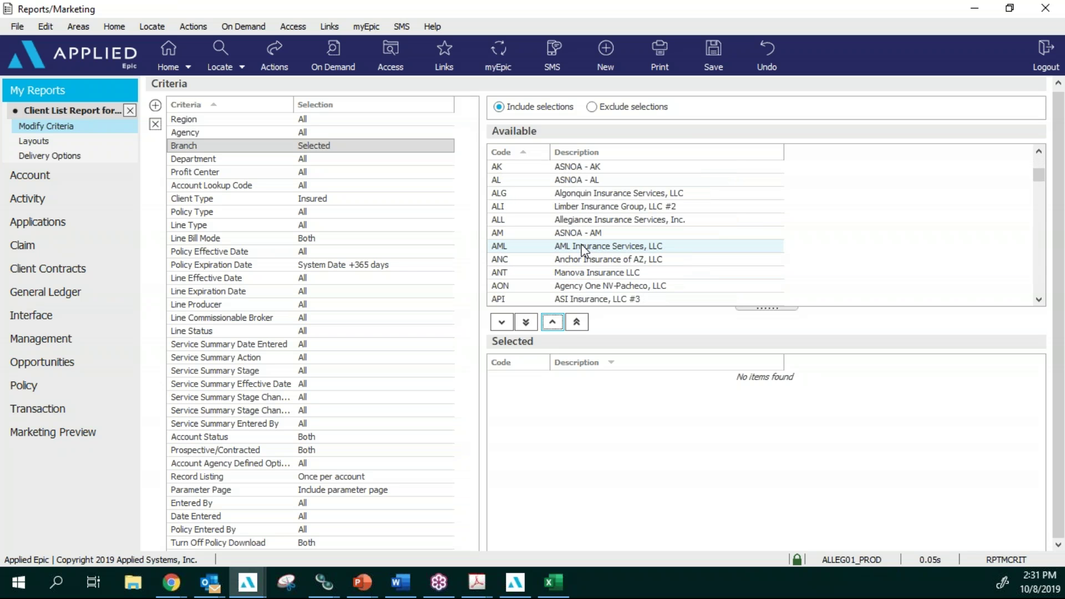
pyautogui.click(584, 250)
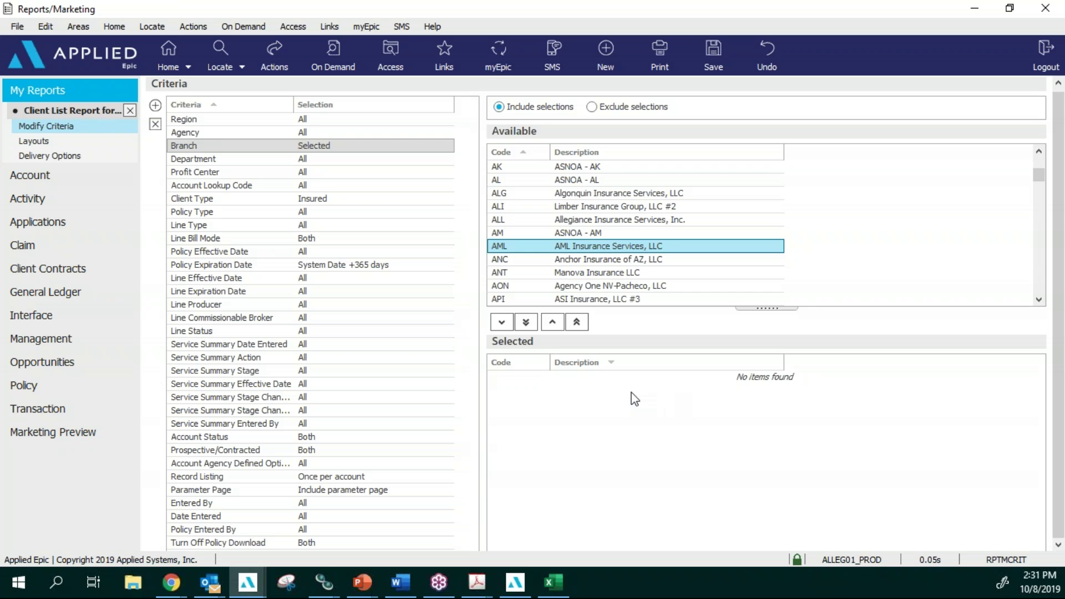
pyautogui.click(577, 259)
pyautogui.click(502, 322)
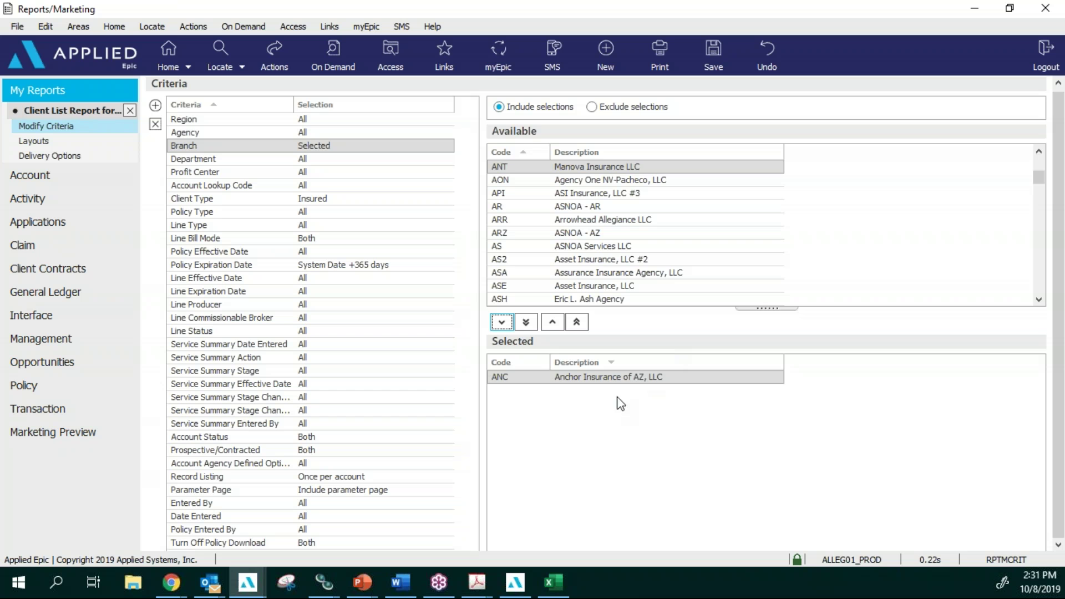
# Step: Check the mailing report's Client Type criterion and open the current user's delivery settings for editing
pyautogui.click(320, 201)
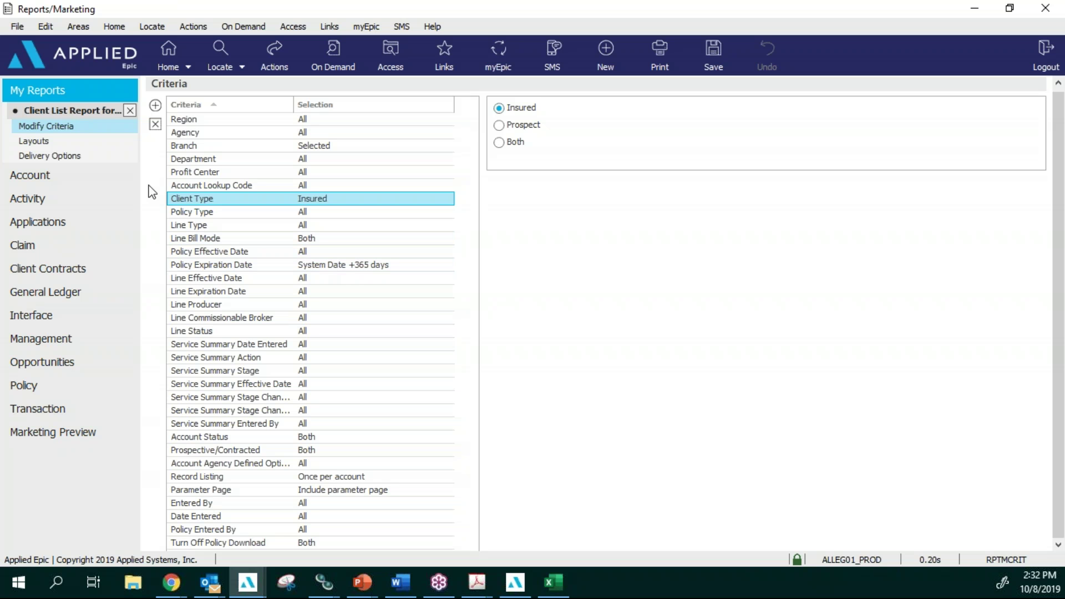
pyautogui.click(111, 156)
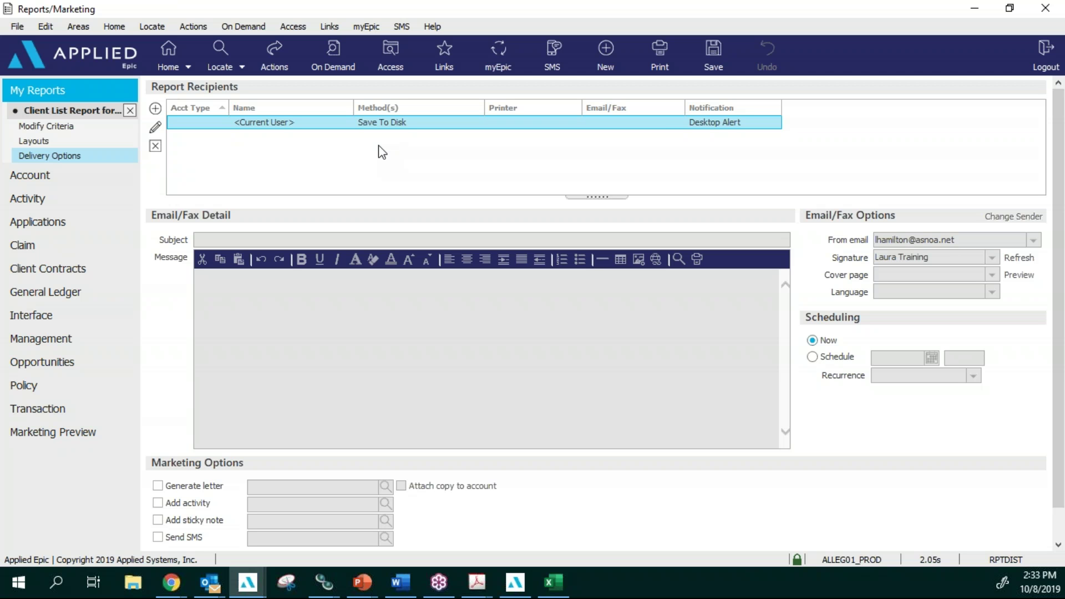
pyautogui.click(158, 128)
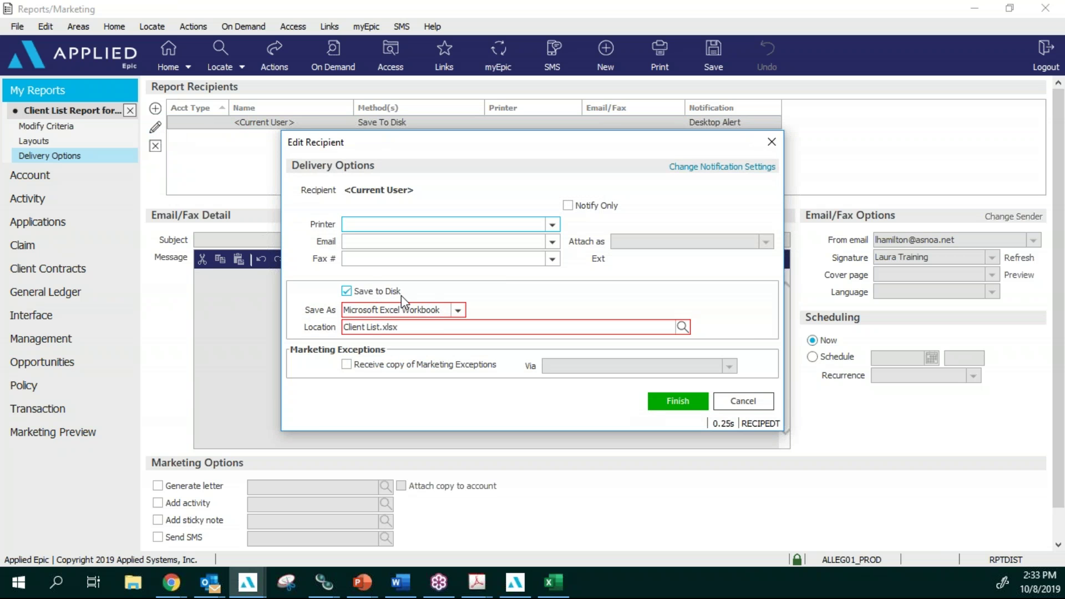
# Step: Try the Notify Only option for the current user and turn it back off
pyautogui.click(570, 207)
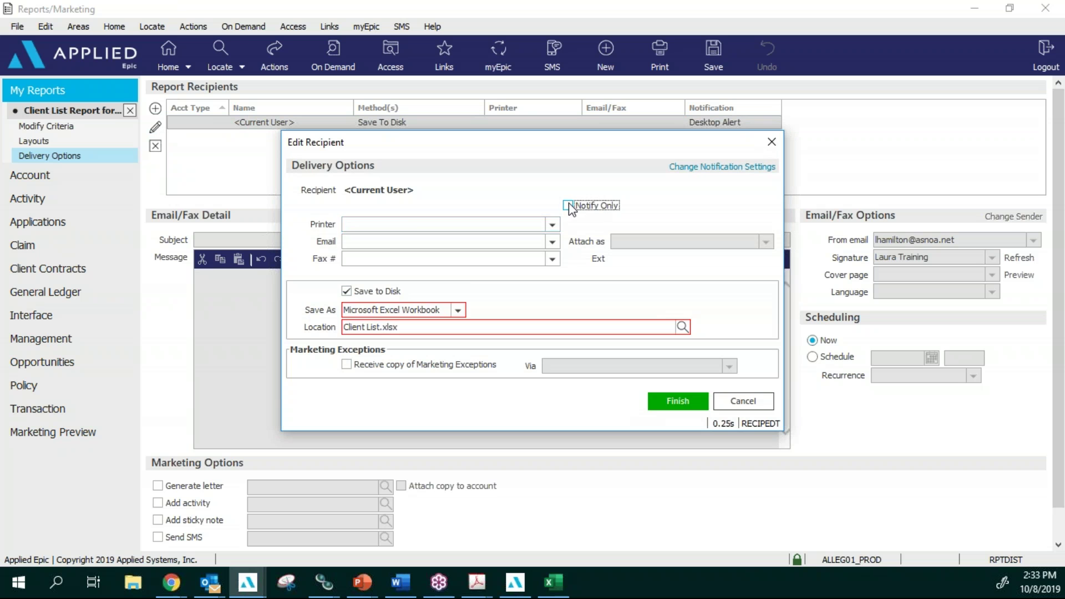
pyautogui.click(569, 205)
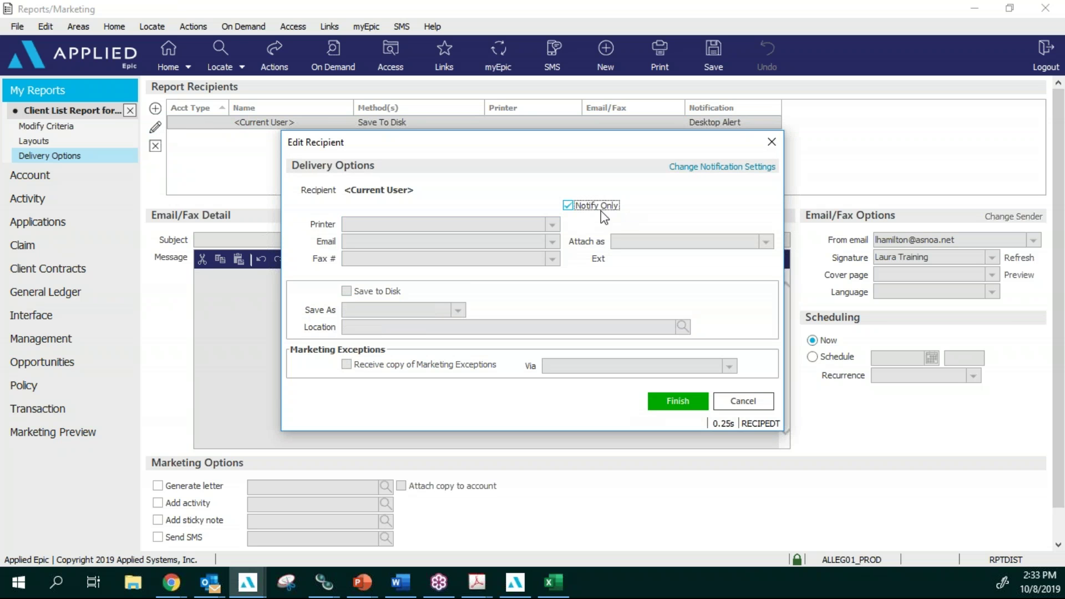
pyautogui.click(569, 205)
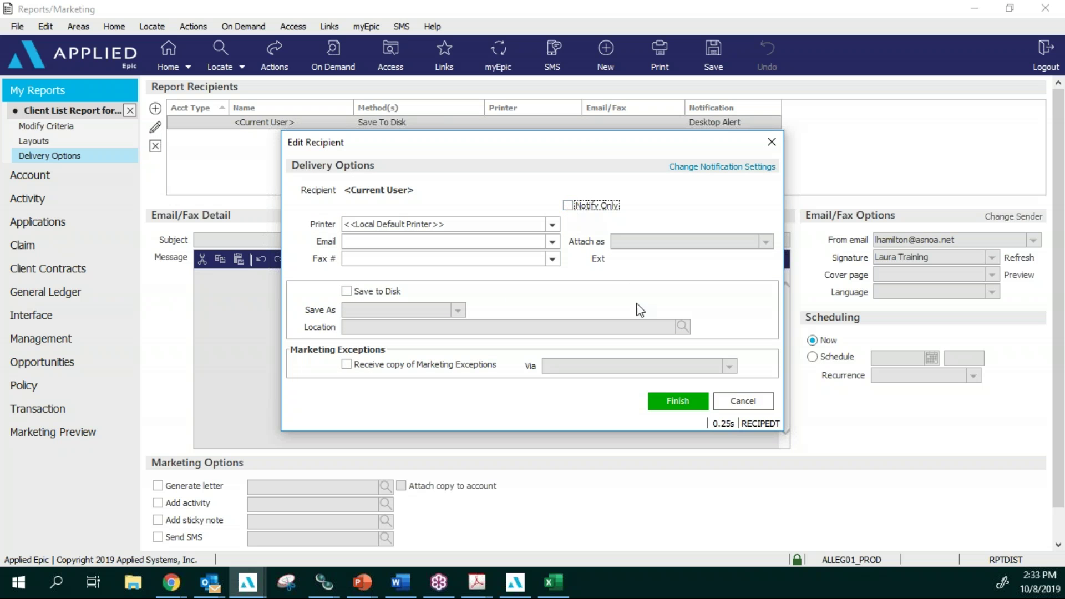
# Step: Set the current user's delivery to Save to Disk as a Microsoft Excel Workbook named "Holiday Card Preview", with no printer
pyautogui.click(346, 292)
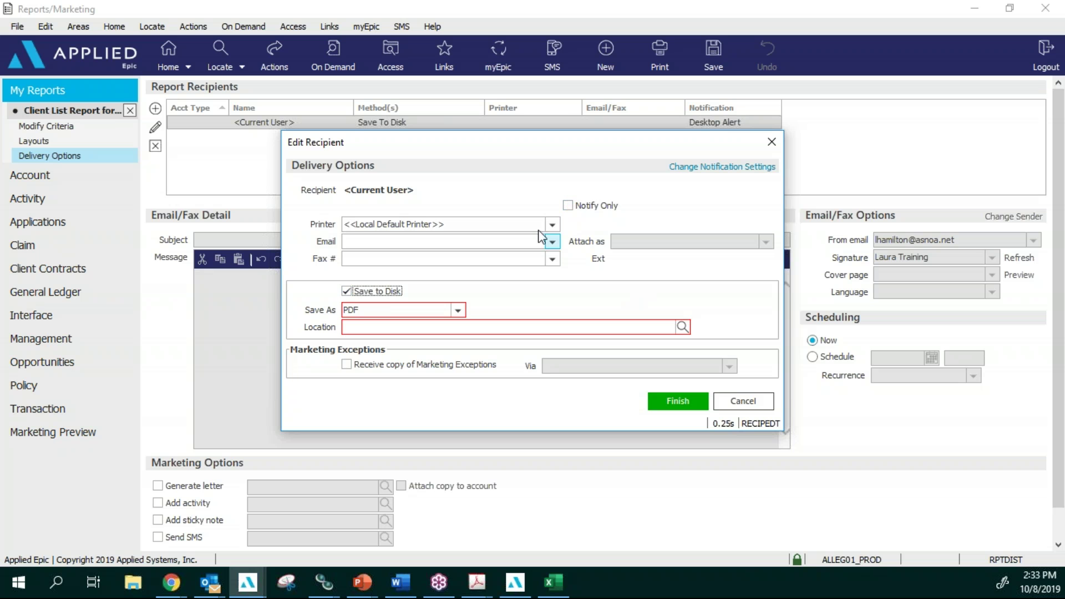
pyautogui.moveTo(490, 224); pyautogui.dragTo(328, 232)
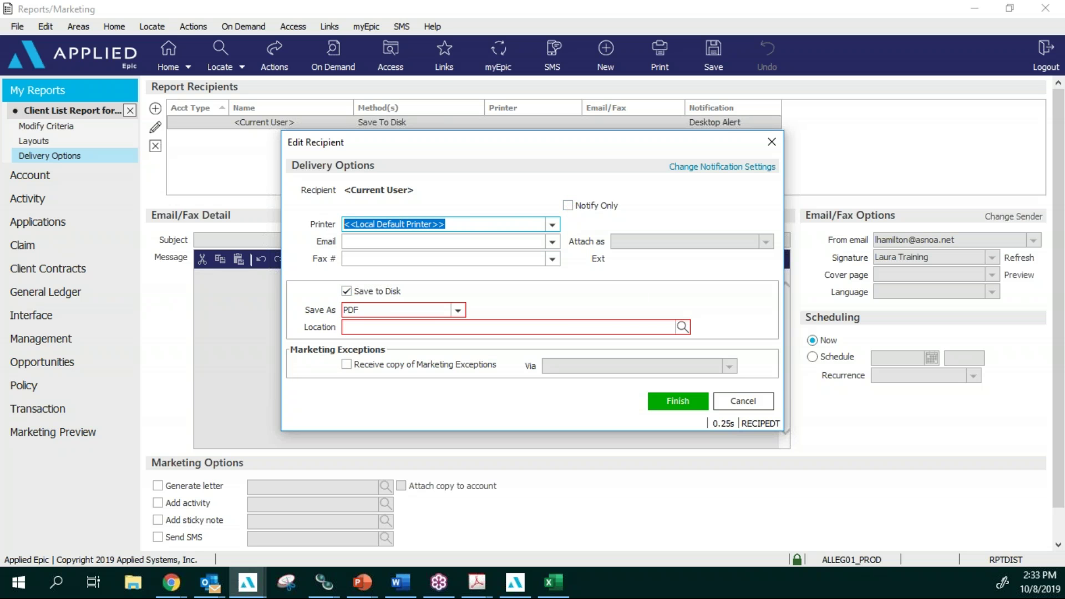
pyautogui.press('BackSpace')
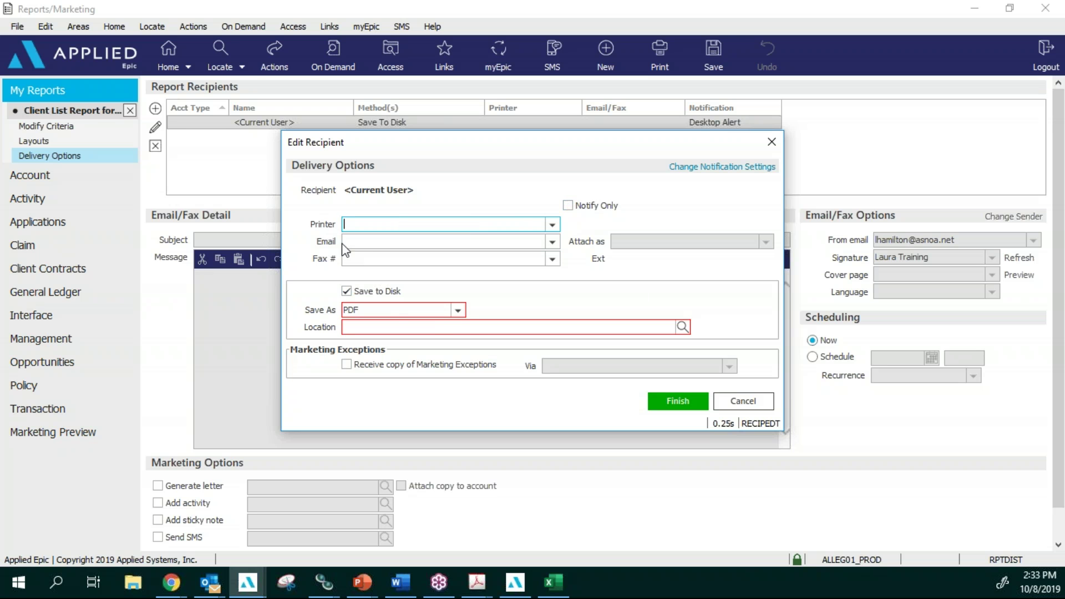
pyautogui.click(459, 310)
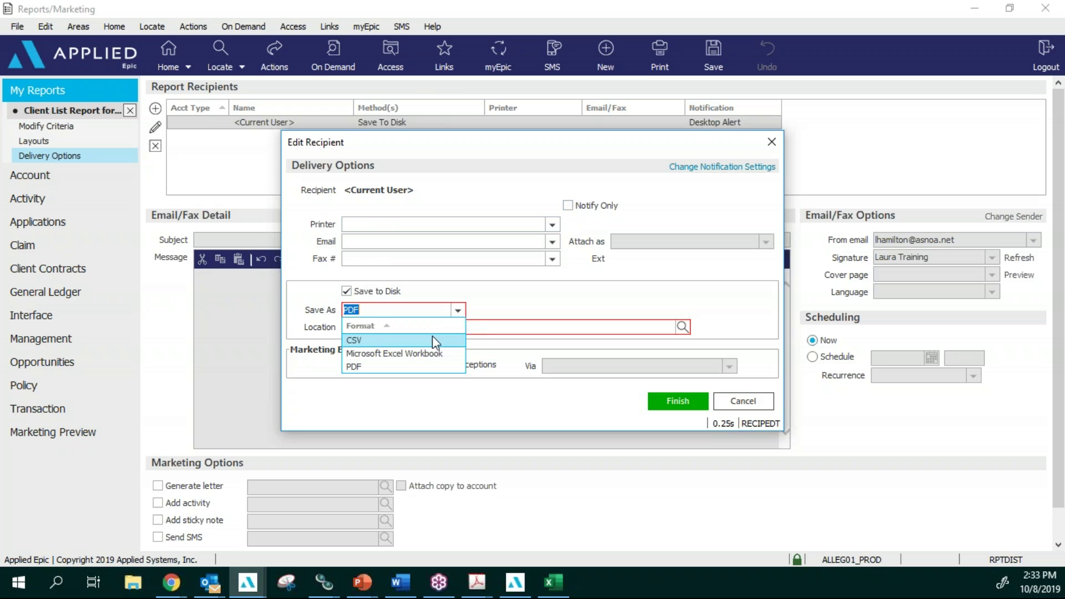
pyautogui.click(431, 354)
pyautogui.click(394, 329)
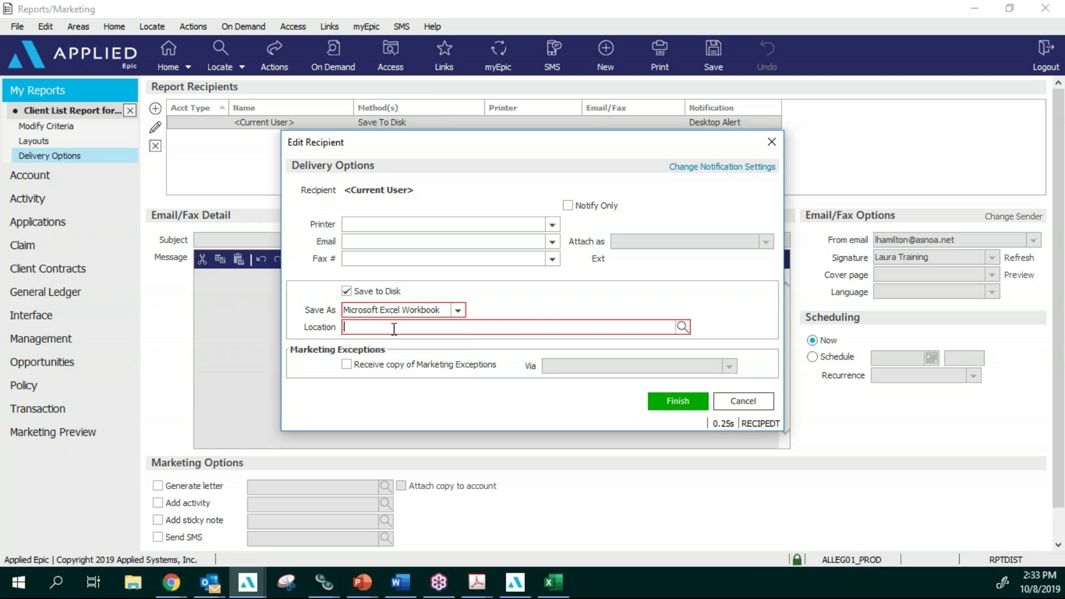
pyautogui.write('Holiday Card Preview')
pyautogui.click(700, 407)
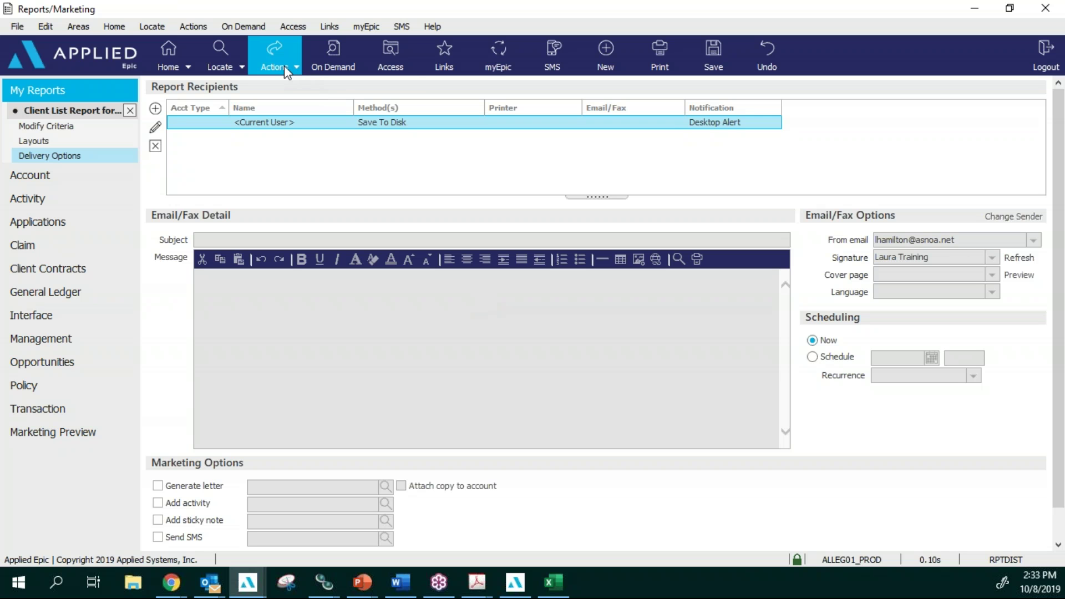
# Step: Generate the mailing report, save it as "Holiday Card Preview.xlsx" in Documents, and view its Client List sheet
pyautogui.click(278, 69)
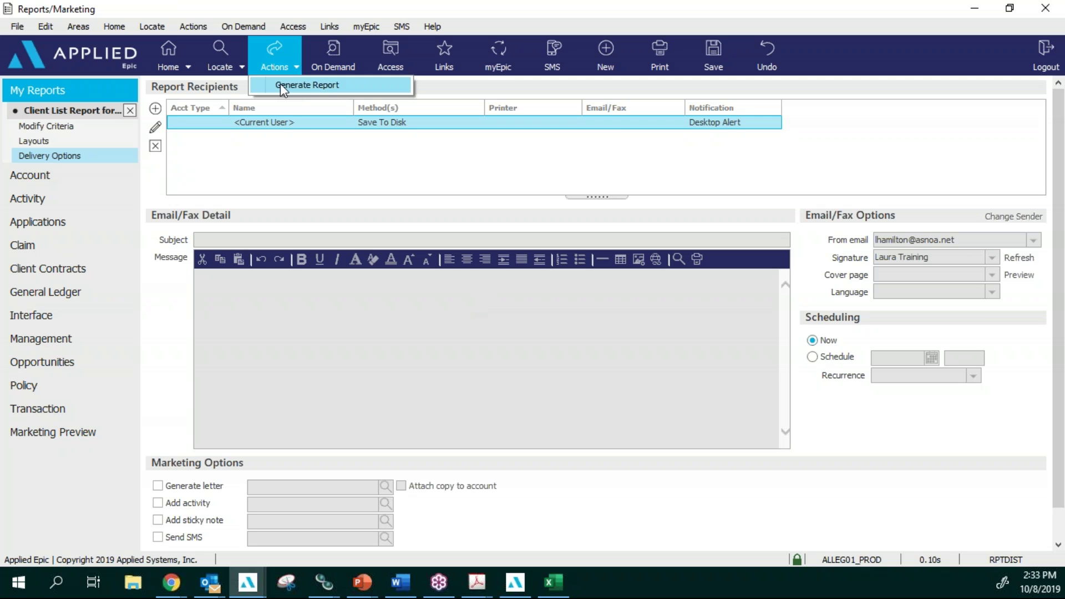
pyautogui.click(281, 84)
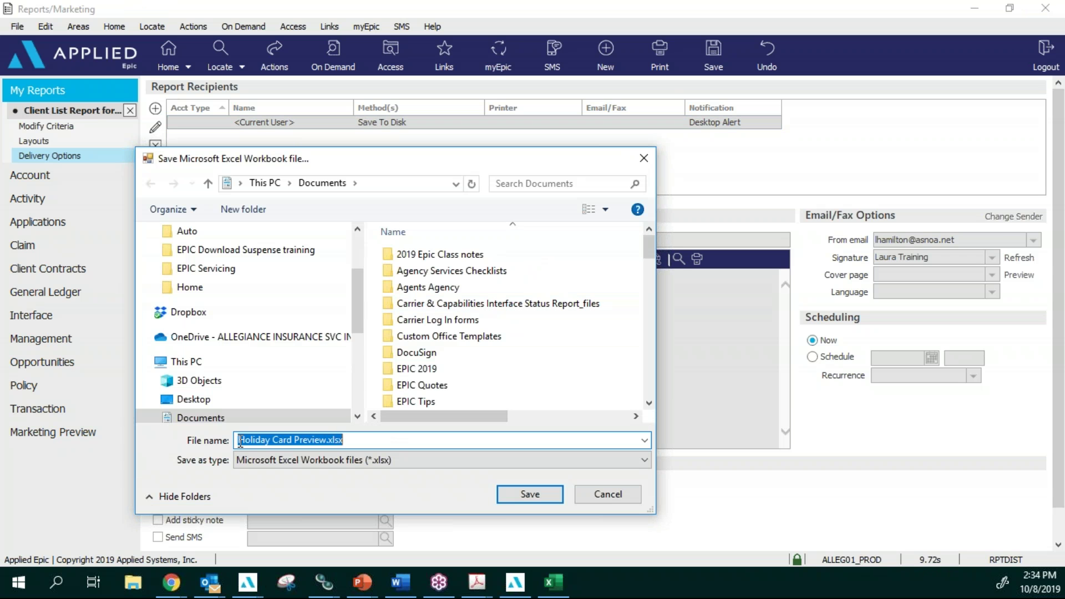
pyautogui.click(534, 496)
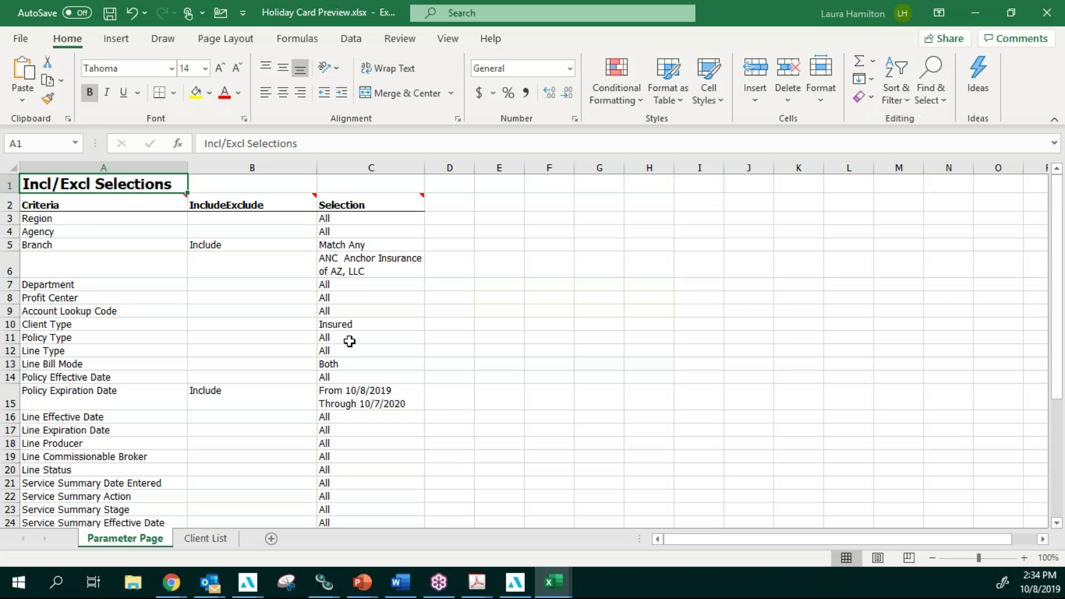
pyautogui.click(205, 538)
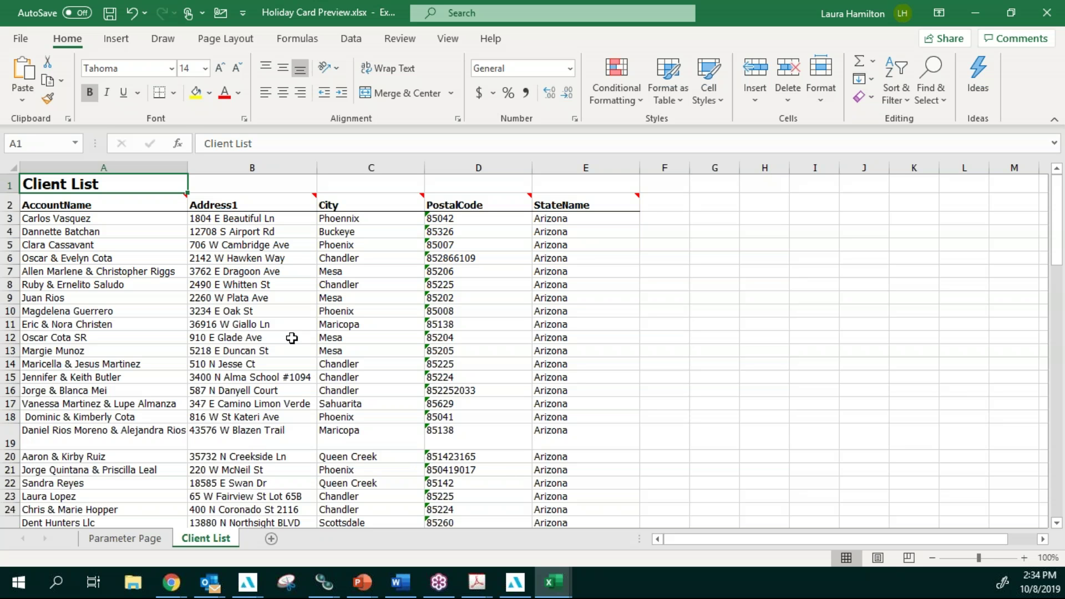
# Step: Close "Holiday Card Preview.xlsx", "ASH Client List .xlsx" and the "Client List Report for Mailings" without saving changes
pyautogui.click(1048, 13)
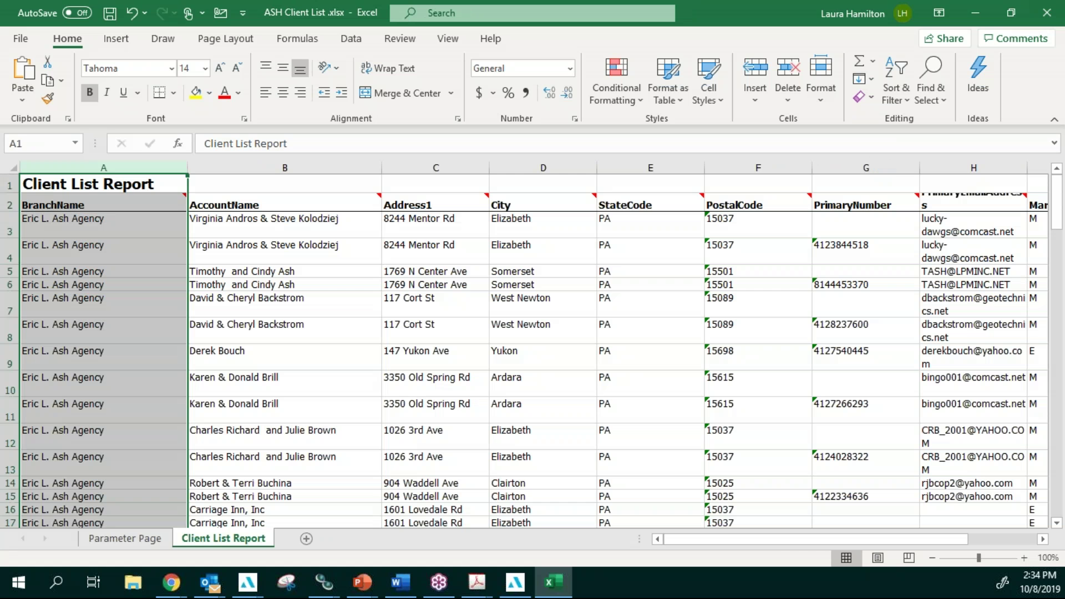
pyautogui.click(1057, 20)
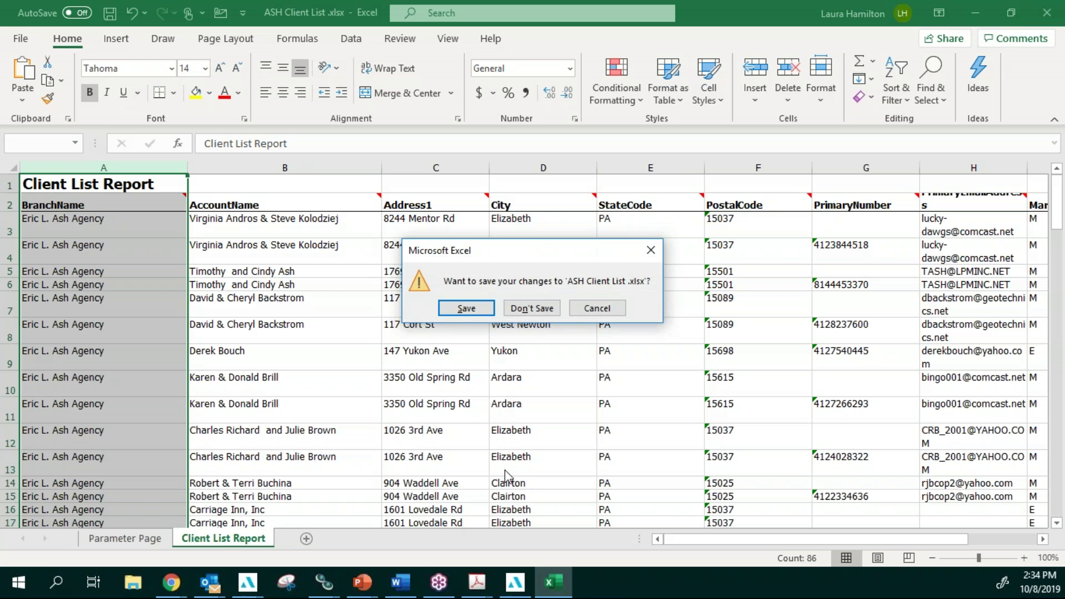
pyautogui.click(530, 307)
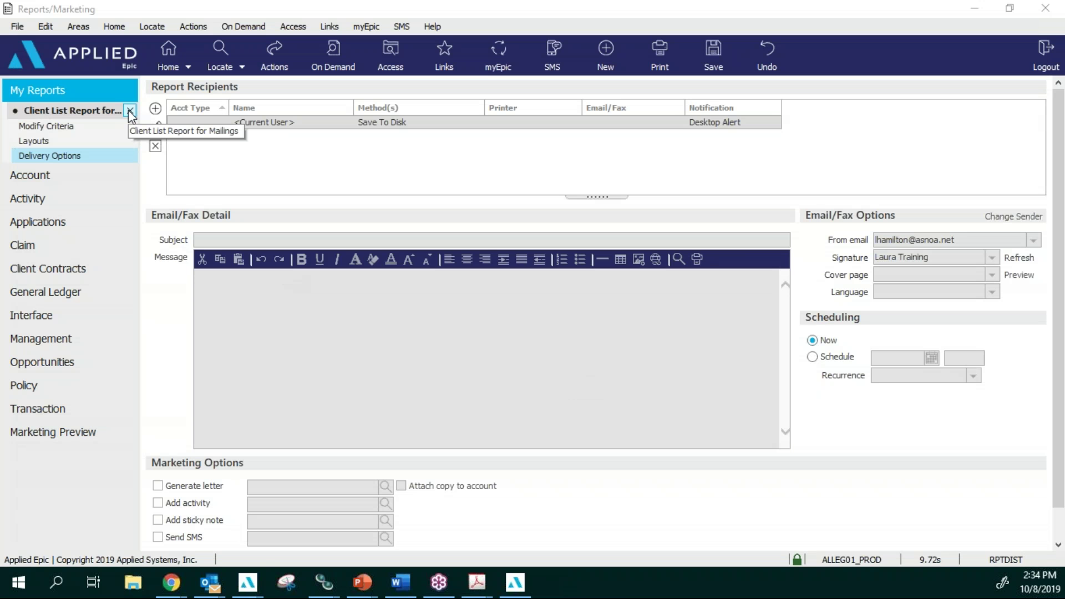
pyautogui.click(129, 111)
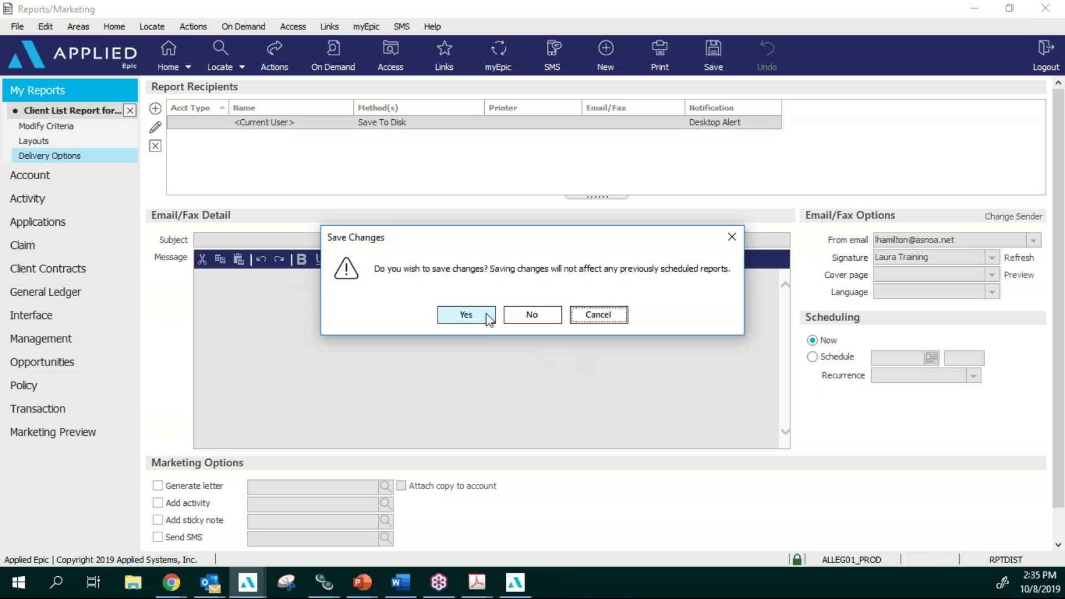
pyautogui.click(531, 315)
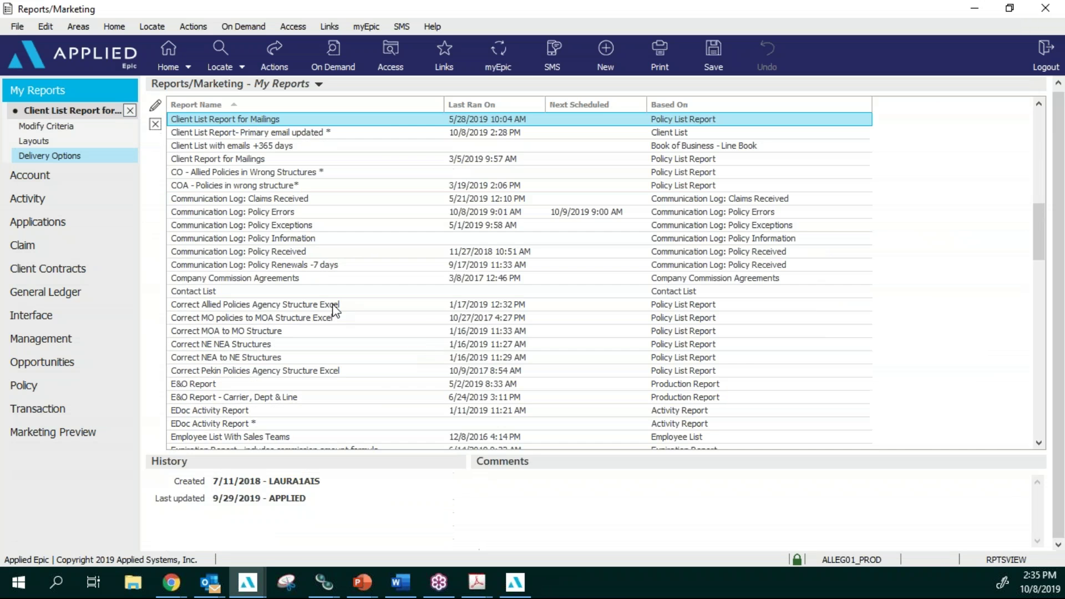
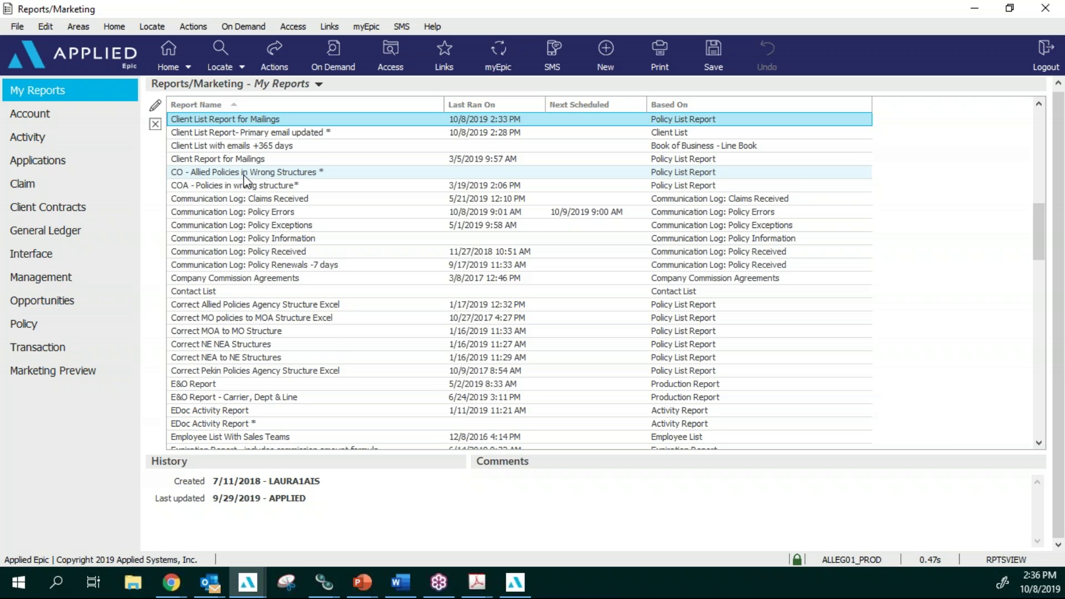
# Step: Reopen "Client List Report for Mailings", examine its Branch, Client Type and Policy Expiration Date criteria, and close the report
pyautogui.scroll(2, 244, 175)
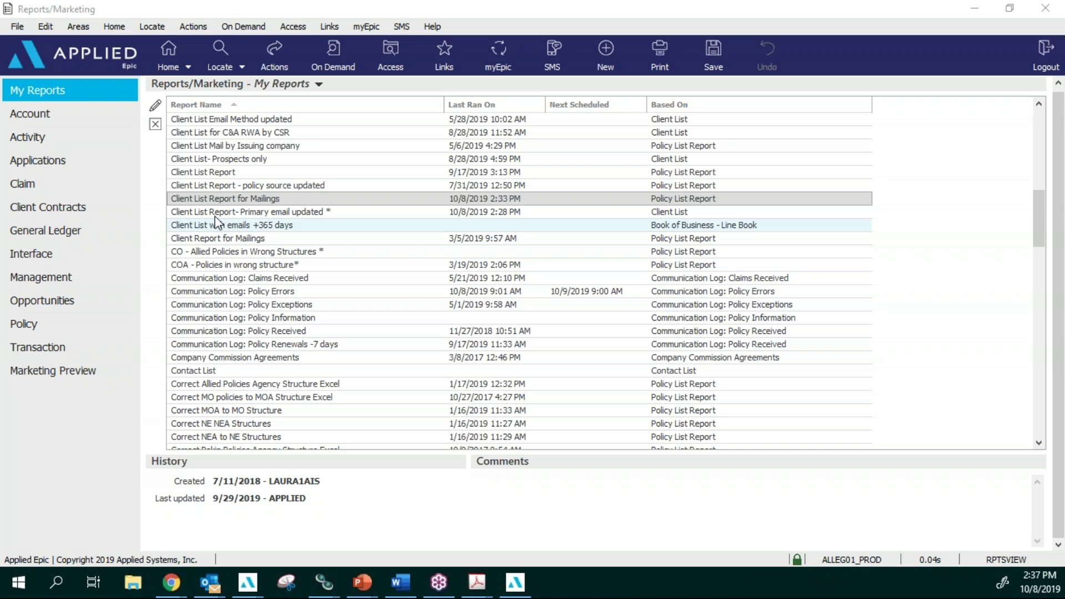
pyautogui.click(206, 202)
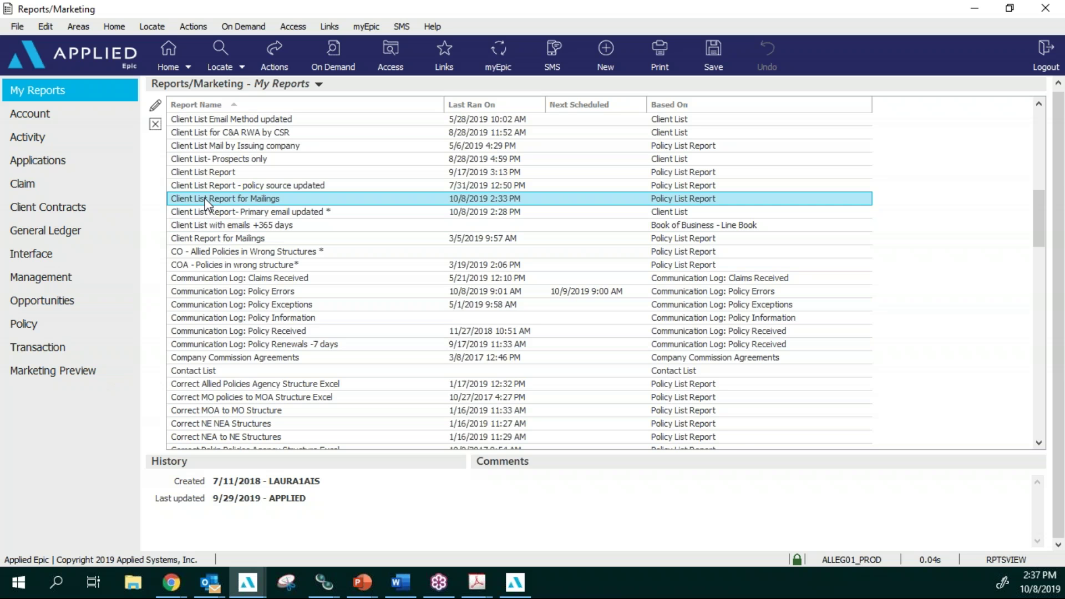
pyautogui.click(156, 105)
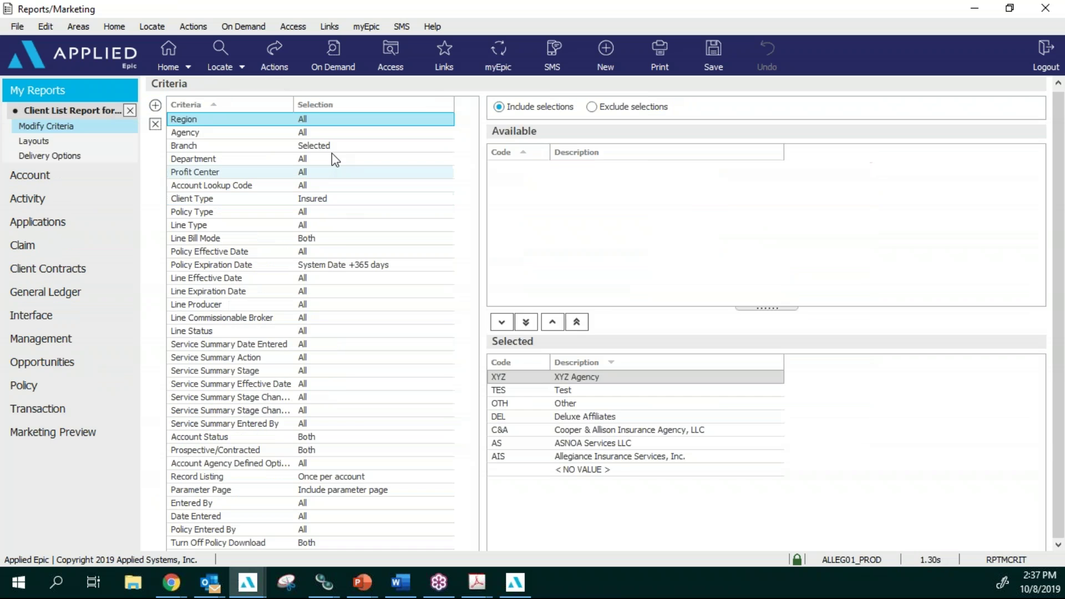
pyautogui.click(332, 147)
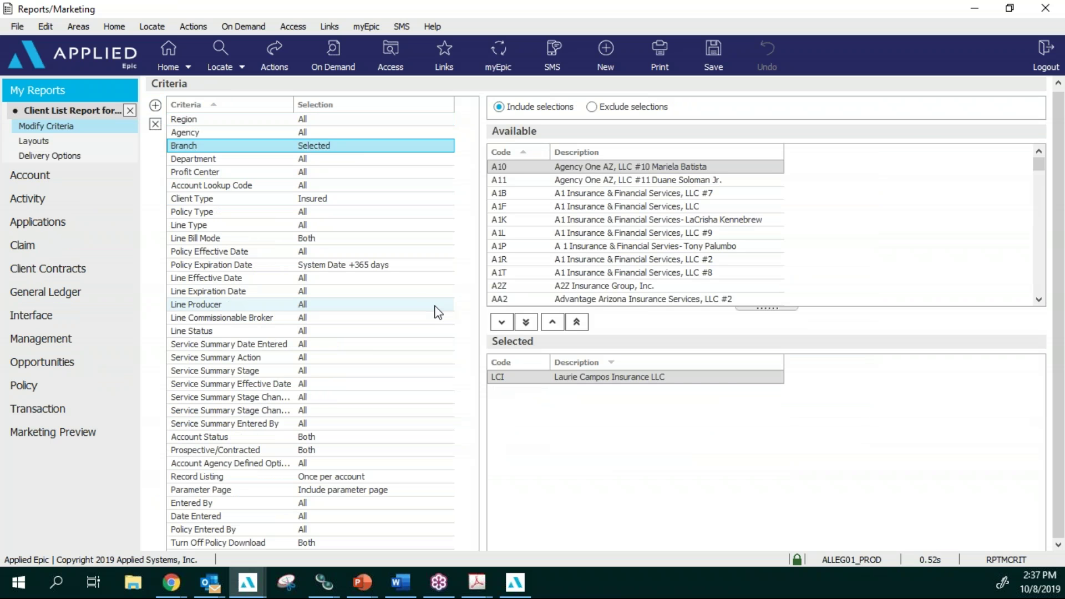
pyautogui.click(333, 200)
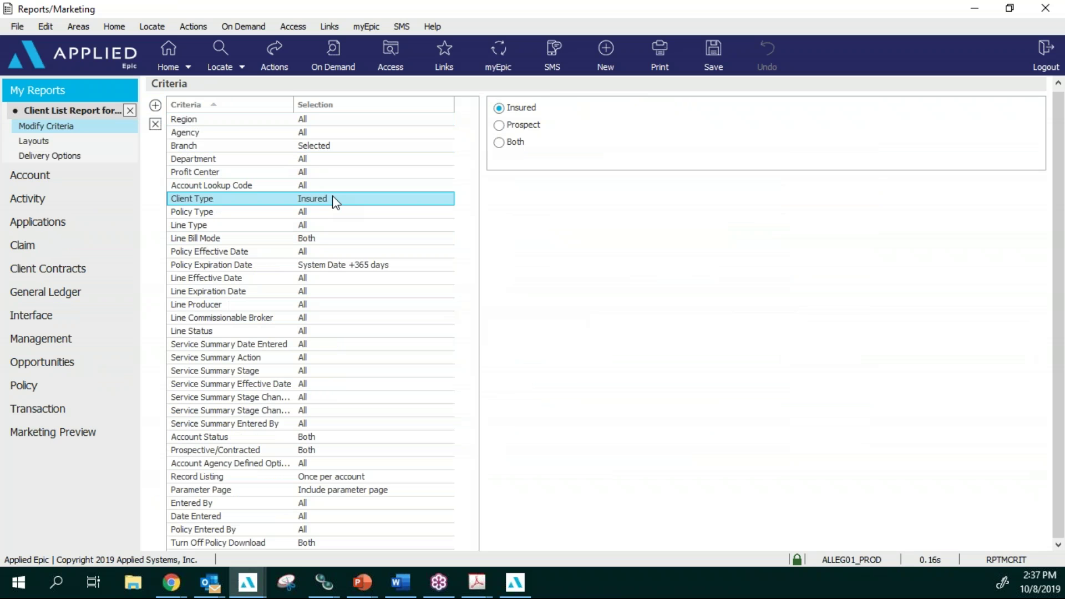
pyautogui.click(332, 266)
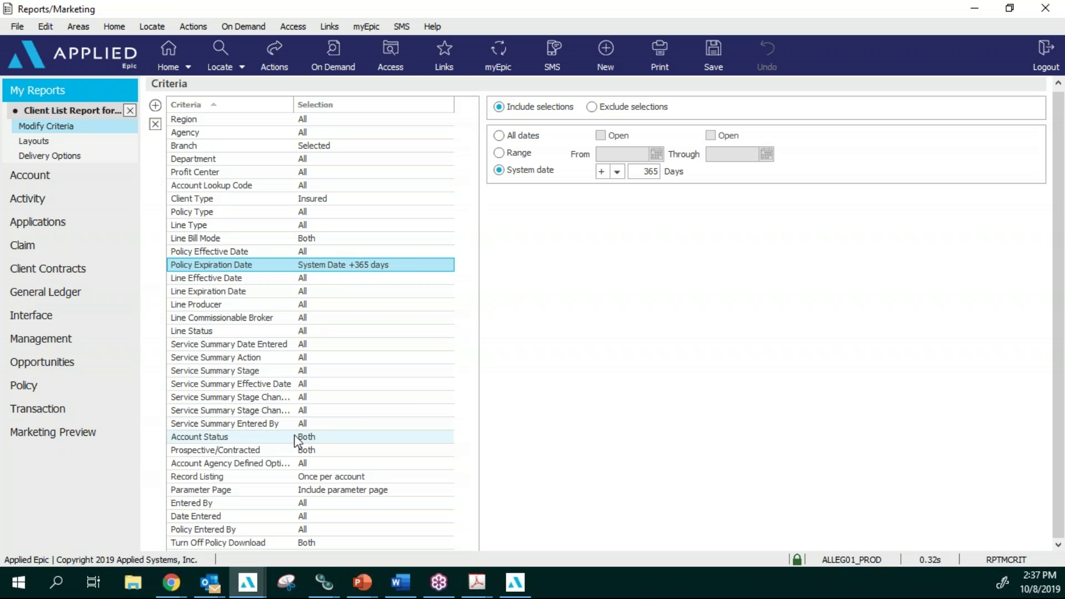
pyautogui.click(130, 111)
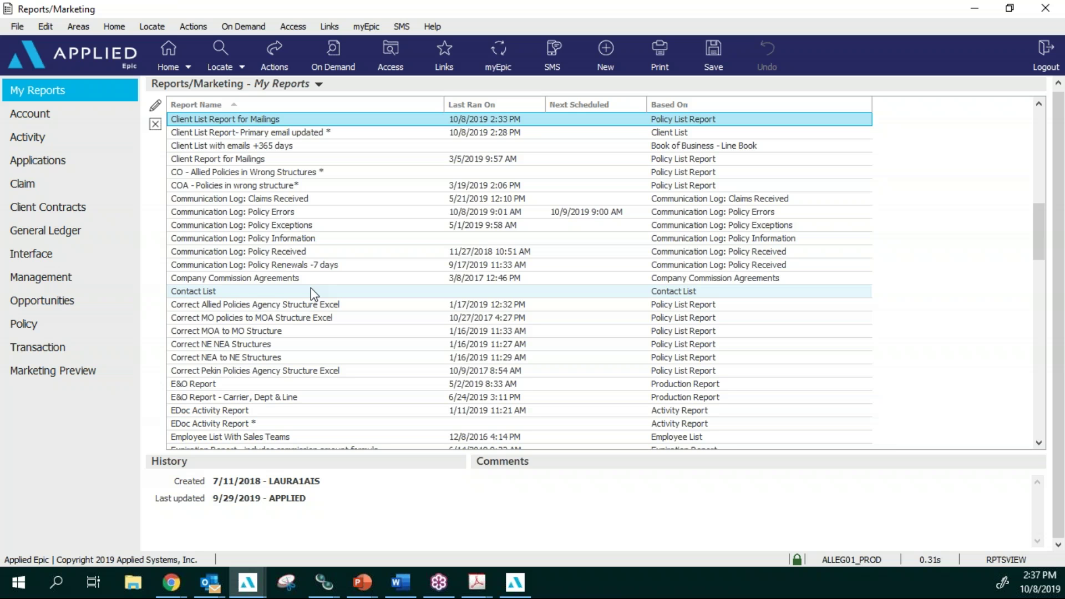
# Step: Open the recent test client's surety bond line and look through its available commission agreements
pyautogui.click(311, 294)
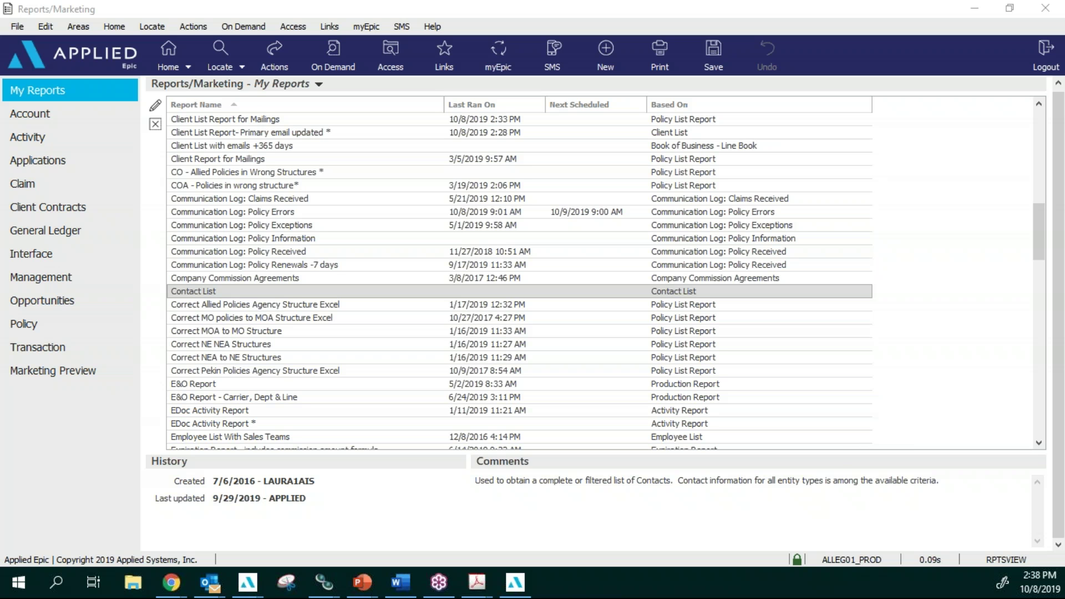
pyautogui.click(241, 58)
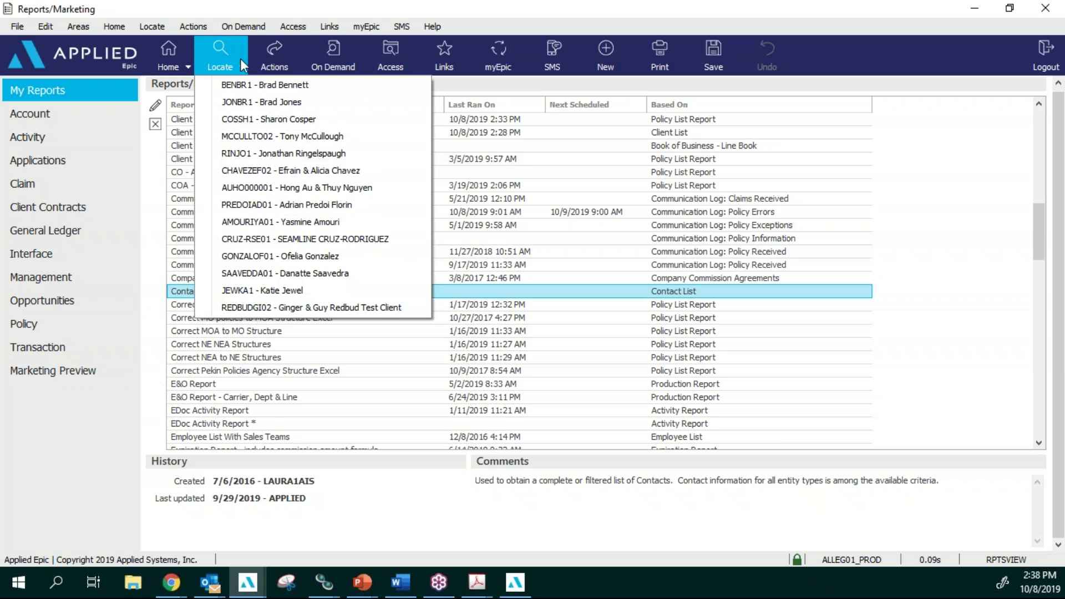
pyautogui.click(258, 306)
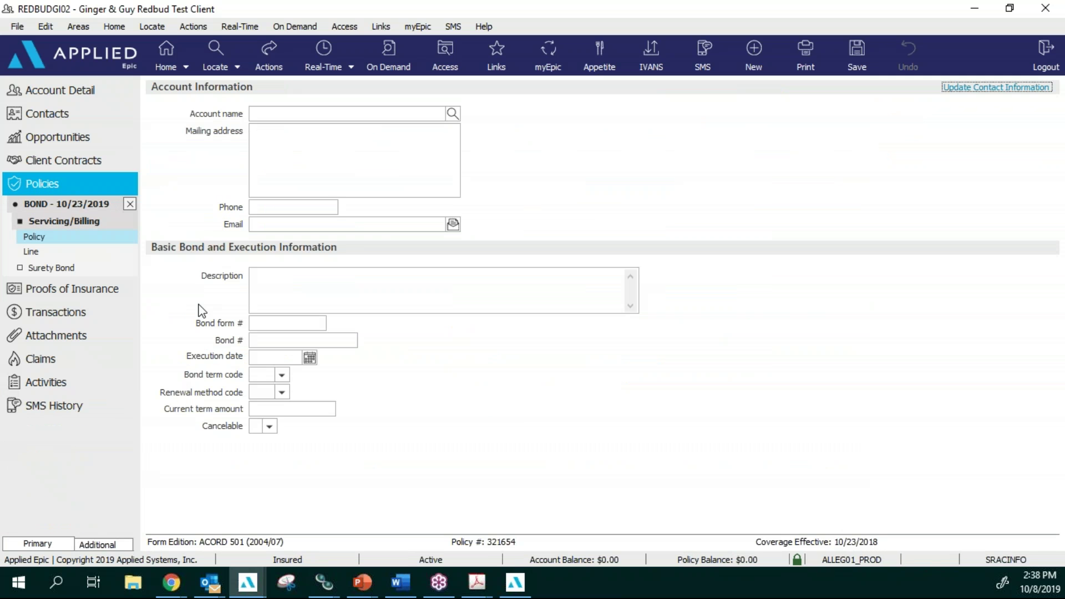
pyautogui.click(82, 252)
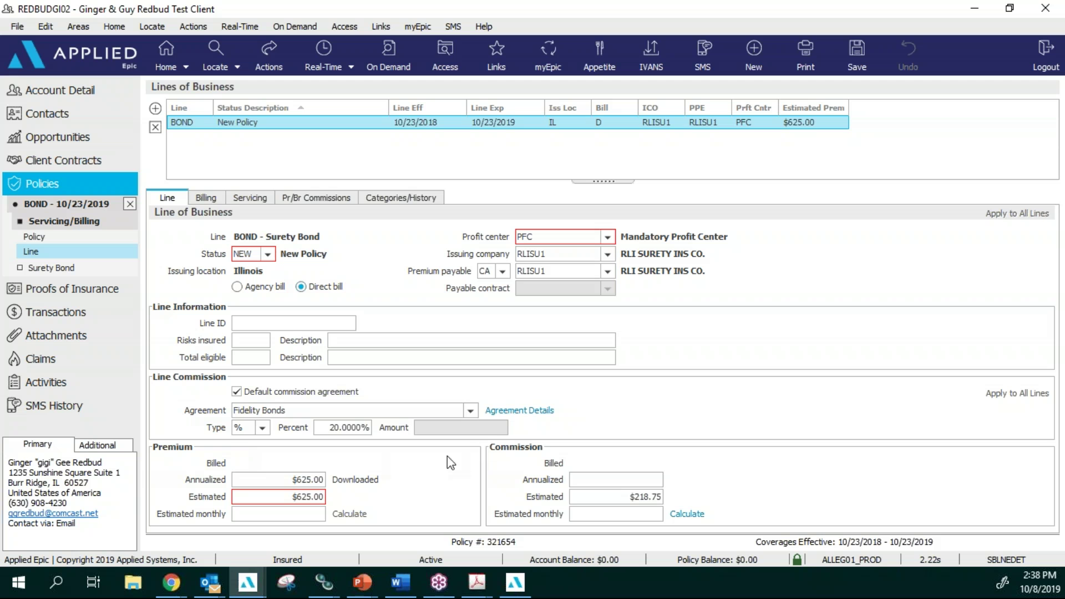
pyautogui.click(471, 411)
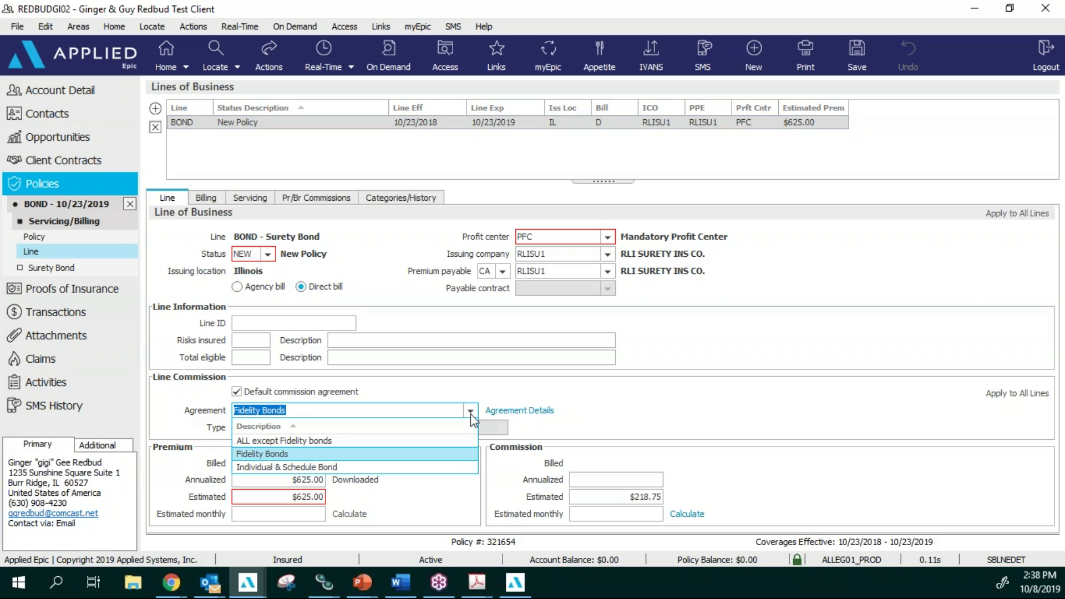
pyautogui.click(497, 394)
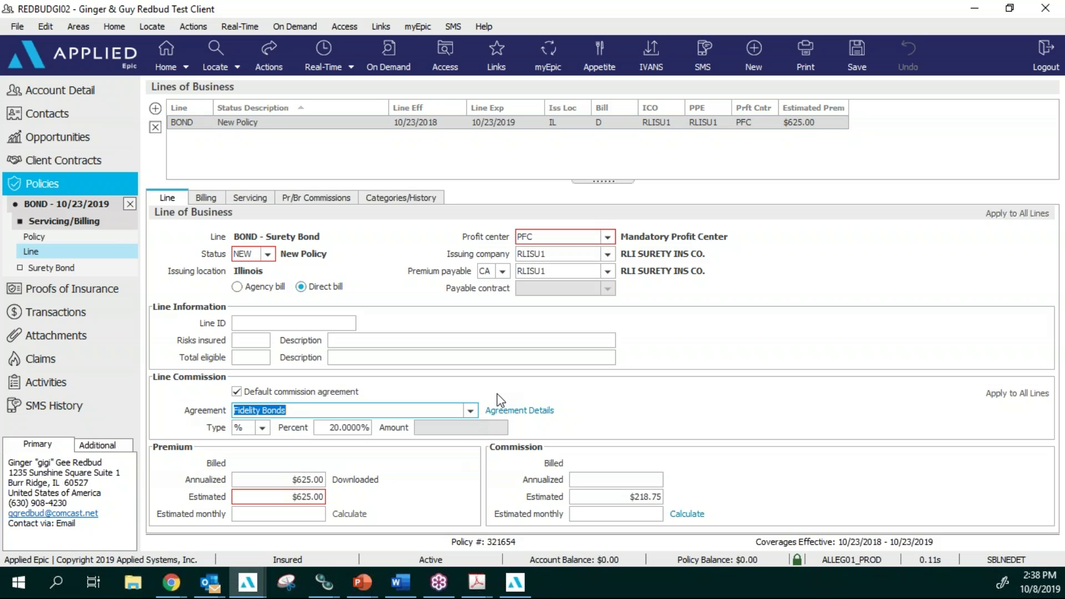
# Step: Try a manual commission percent on the bond line instead of the default agreement, first 22 and then 10
pyautogui.click(237, 391)
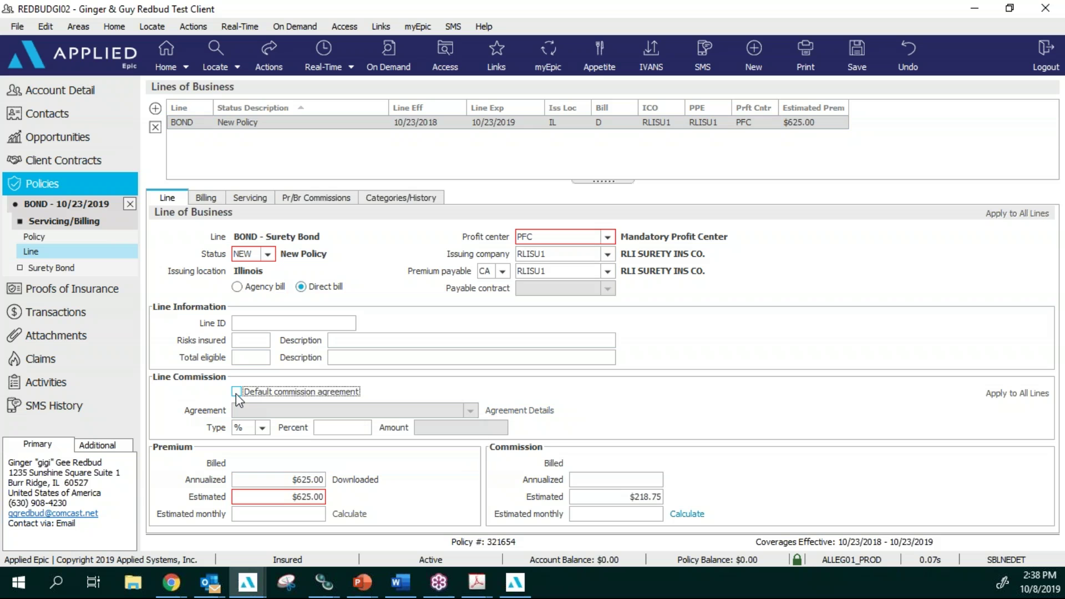
pyautogui.click(361, 428)
pyautogui.write('22')
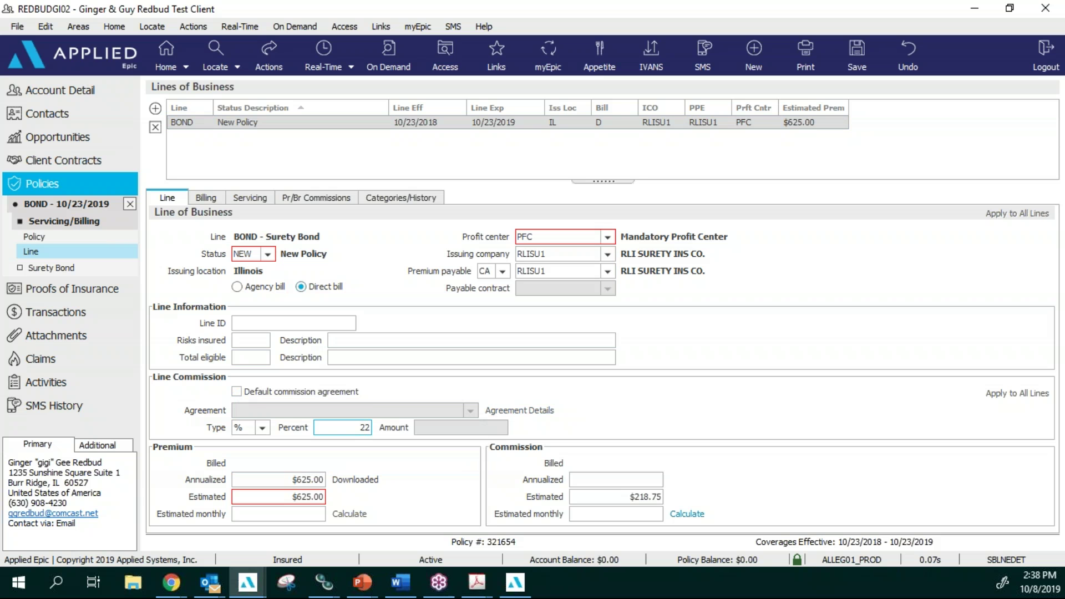
pyautogui.moveTo(353, 429); pyautogui.dragTo(407, 428)
pyautogui.write('10')
pyautogui.press('Tab')
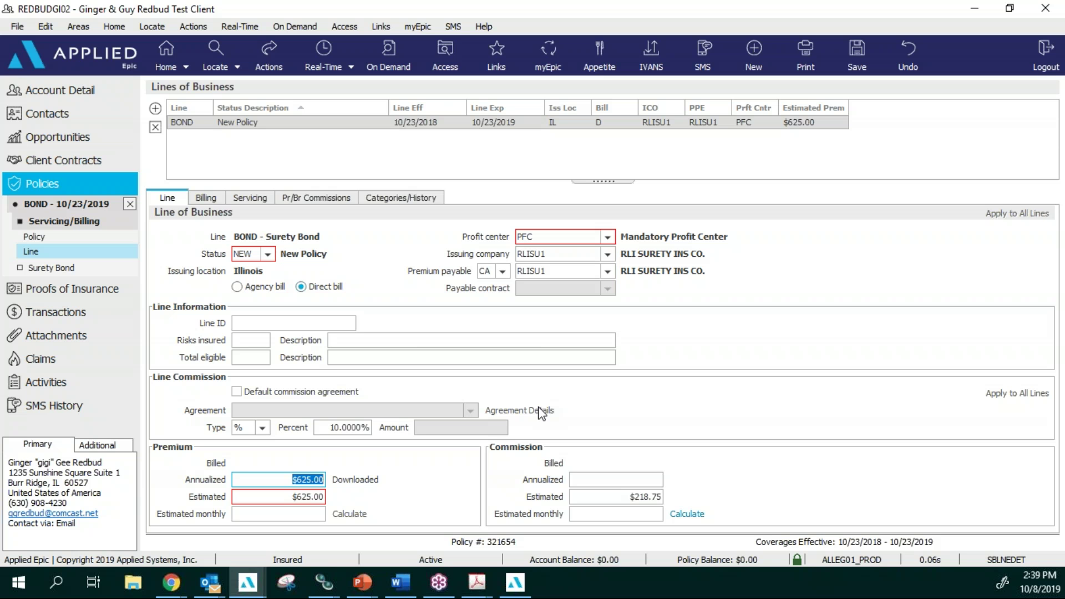
# Step: Change the bond line's issuing company to Rockford Mutual (ROCMU1) and turn the default commission agreement back on
pyautogui.click(610, 255)
pyautogui.click(607, 255)
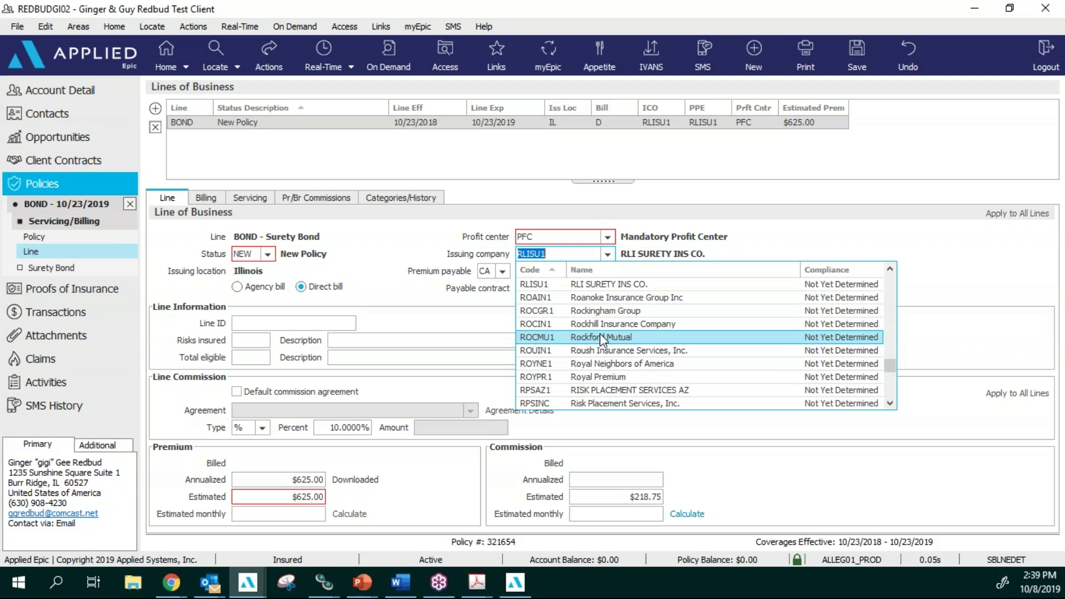
pyautogui.click(602, 336)
pyautogui.click(237, 393)
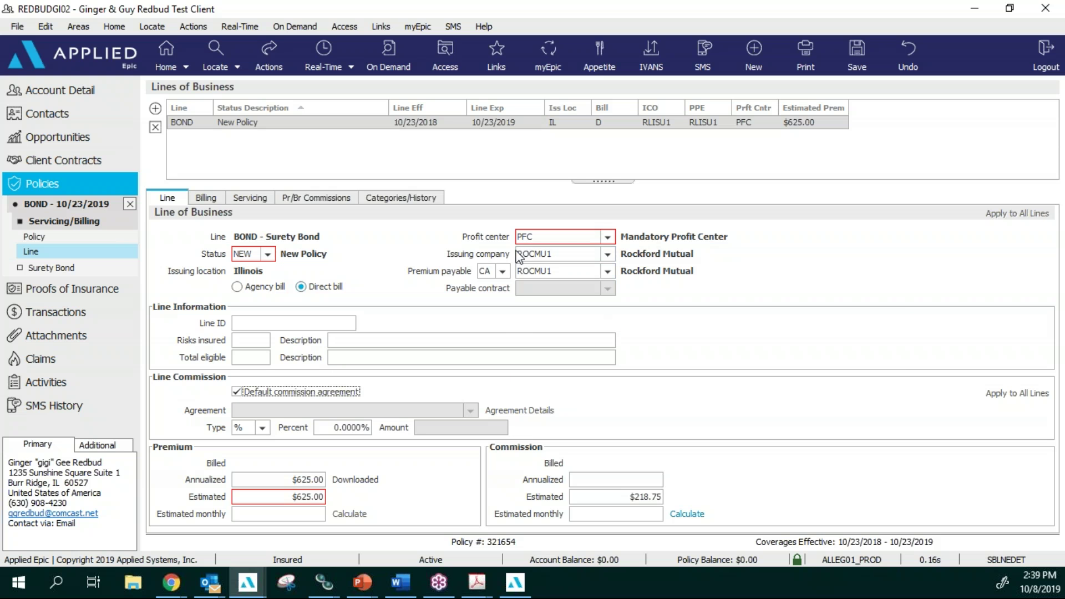
pyautogui.click(236, 392)
pyautogui.click(237, 393)
pyautogui.click(287, 581)
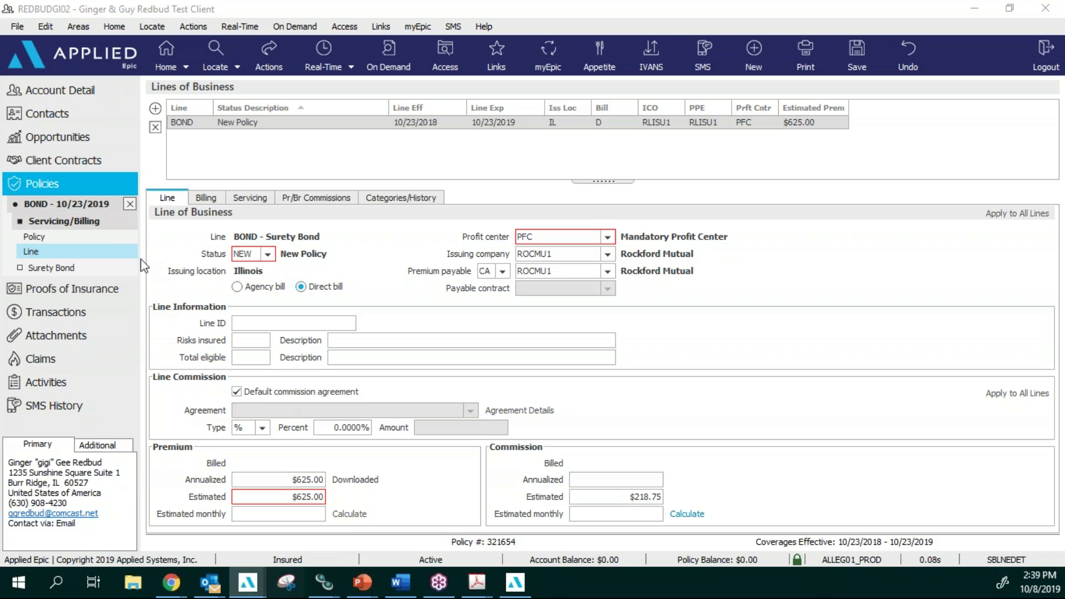
# Step: Capture the bond line details in Snipping Tool, circle the company fields and the Line Commission section in red, and close the snip
pyautogui.click(118, 185)
pyautogui.moveTo(128, 182); pyautogui.dragTo(906, 530)
pyautogui.moveTo(730, 205)
pyautogui.mouseDown()
pyautogui.moveTo(777, 233)
pyautogui.moveTo(633, 225)
pyautogui.mouseUp()
pyautogui.moveTo(323, 333)
pyautogui.mouseDown()
pyautogui.moveTo(347, 422)
pyautogui.moveTo(405, 333)
pyautogui.moveTo(258, 332)
pyautogui.mouseUp()
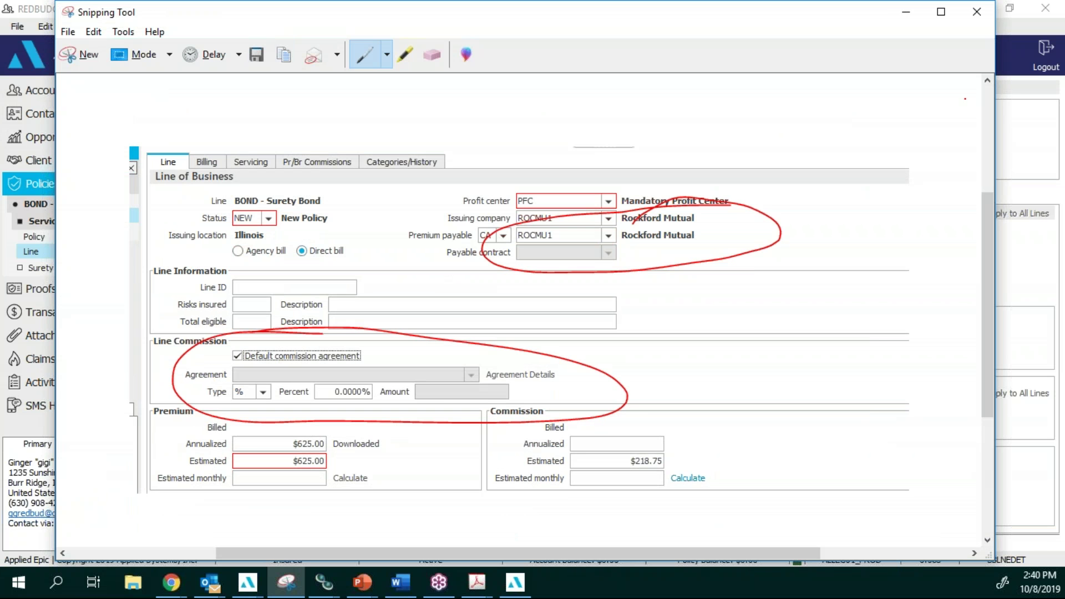
pyautogui.click(977, 12)
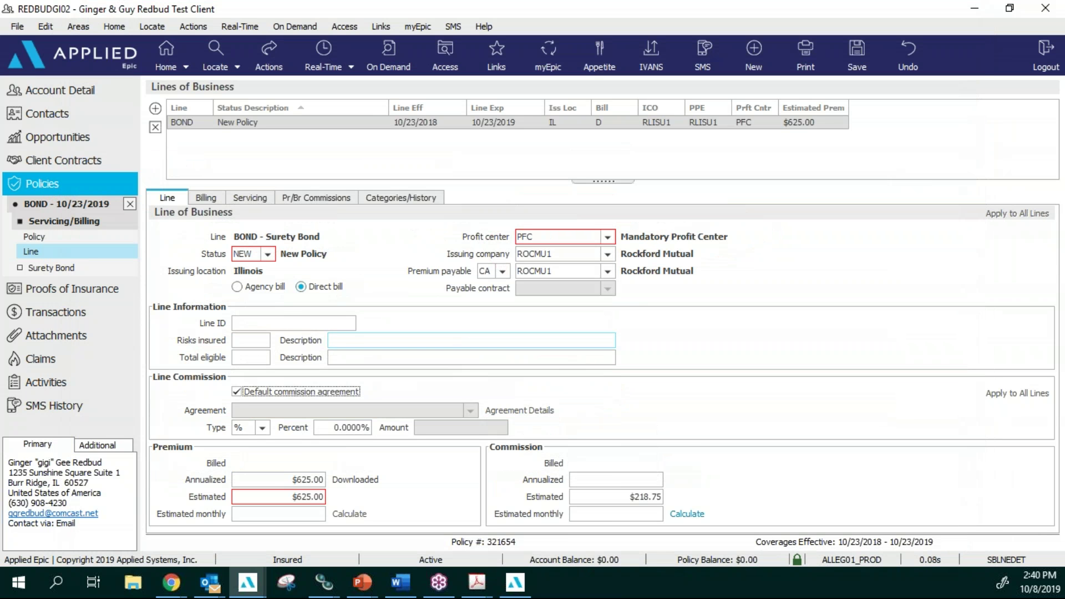
# Step: Save the bond line changes and close the policy, leaving its stage "In Process"
pyautogui.click(337, 425)
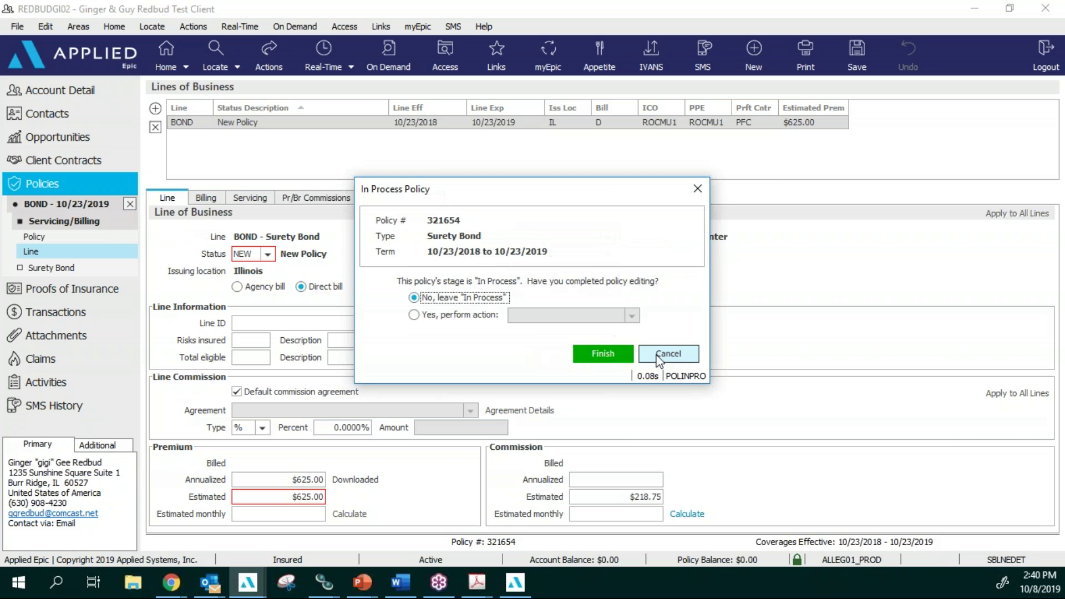
pyautogui.click(602, 352)
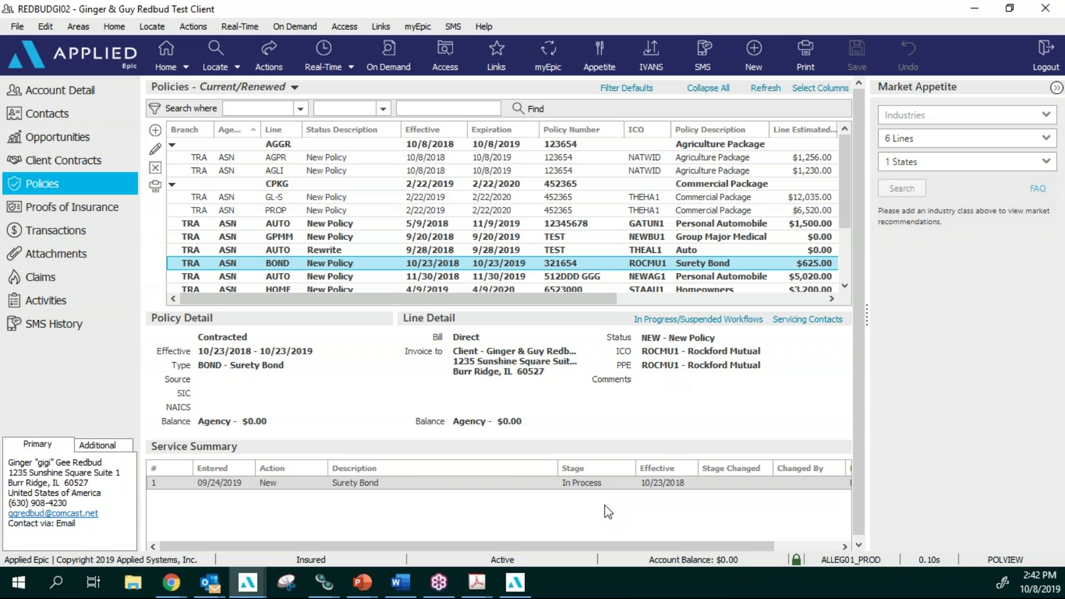
# Step: Switch to the October 2019 presentation in PowerPoint
pyautogui.moveTo(493, 575)
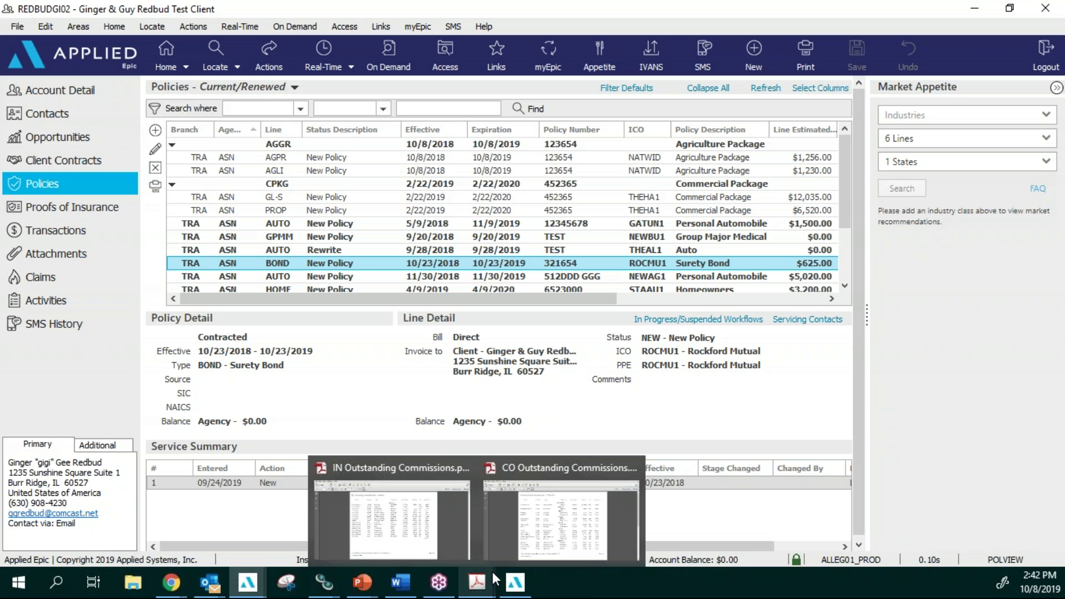
pyautogui.moveTo(362, 582)
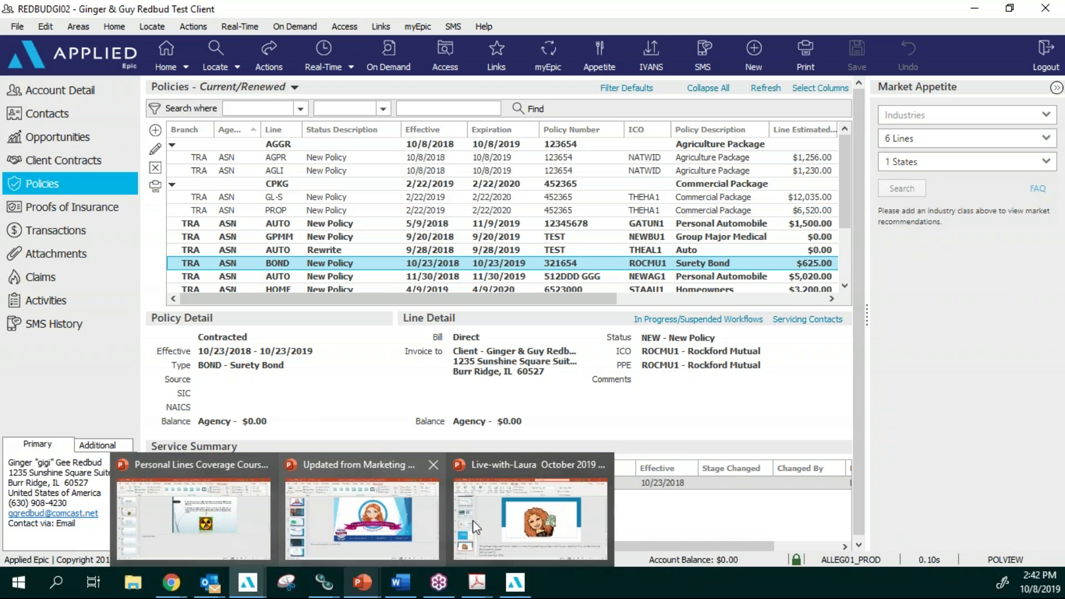